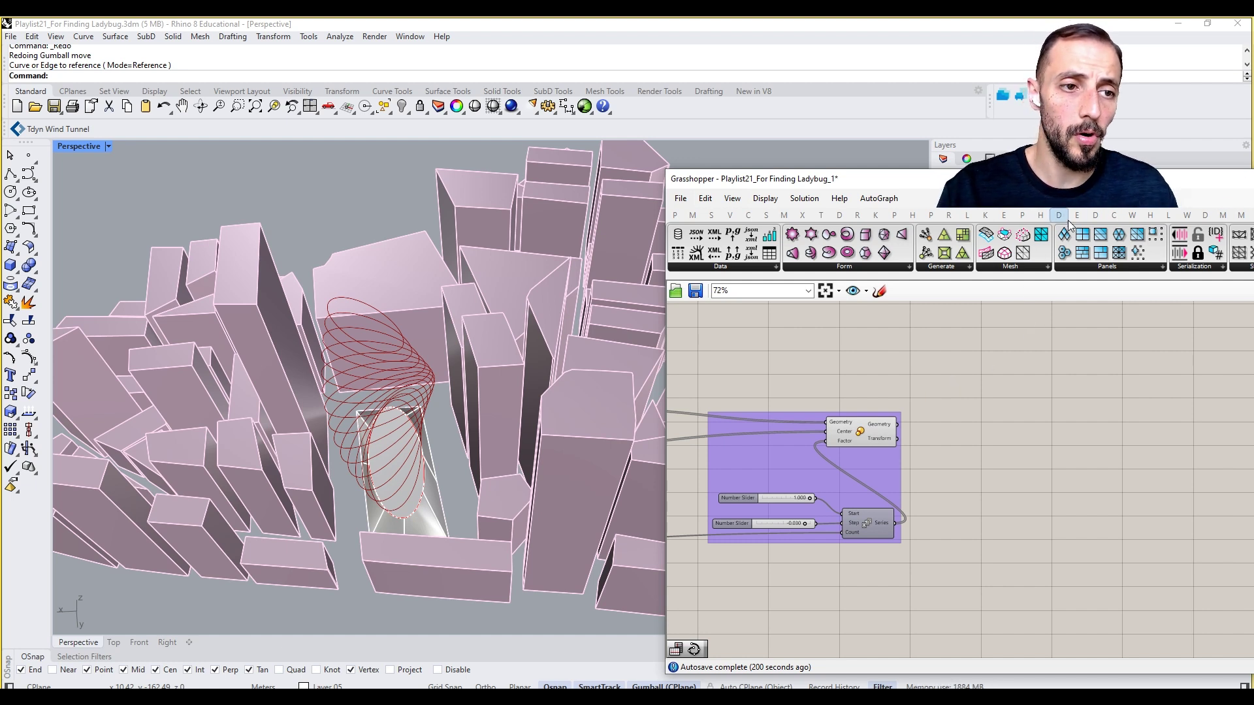
Reposition the Grasshopper window and place a Diagrid Structure component to the right of the purple scaling group
drag(1107, 180, 1063, 134)
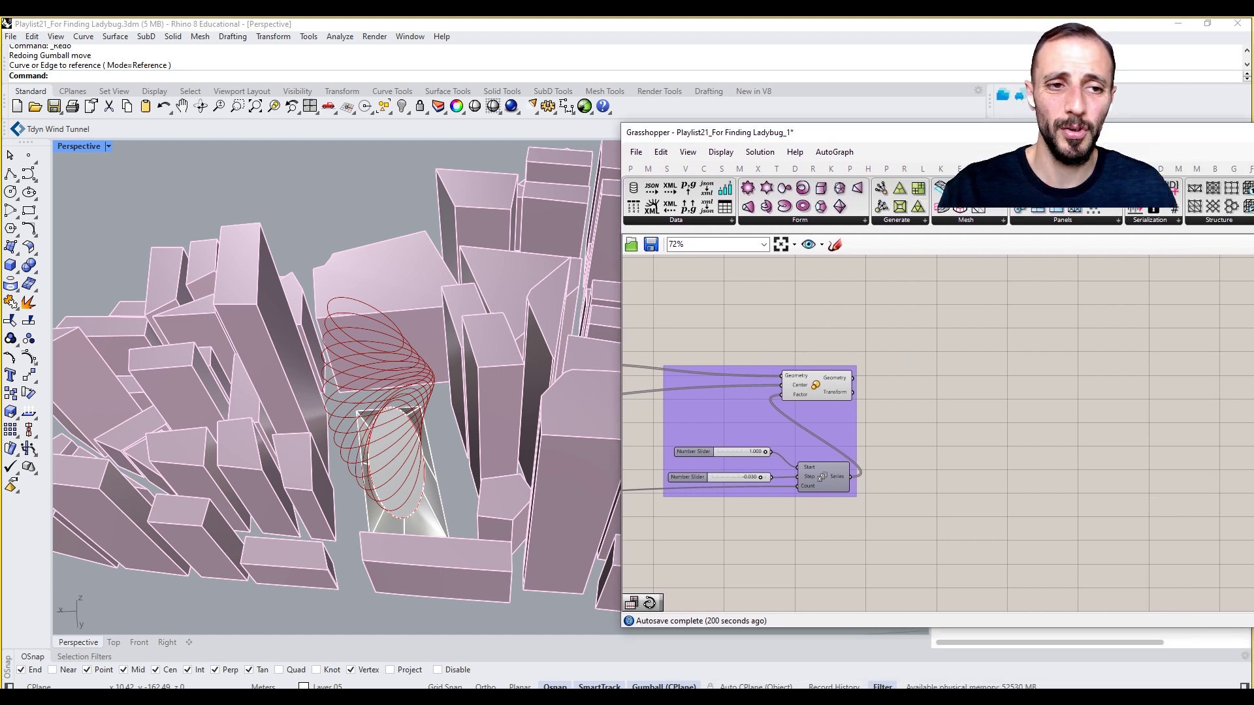
click(1210, 222)
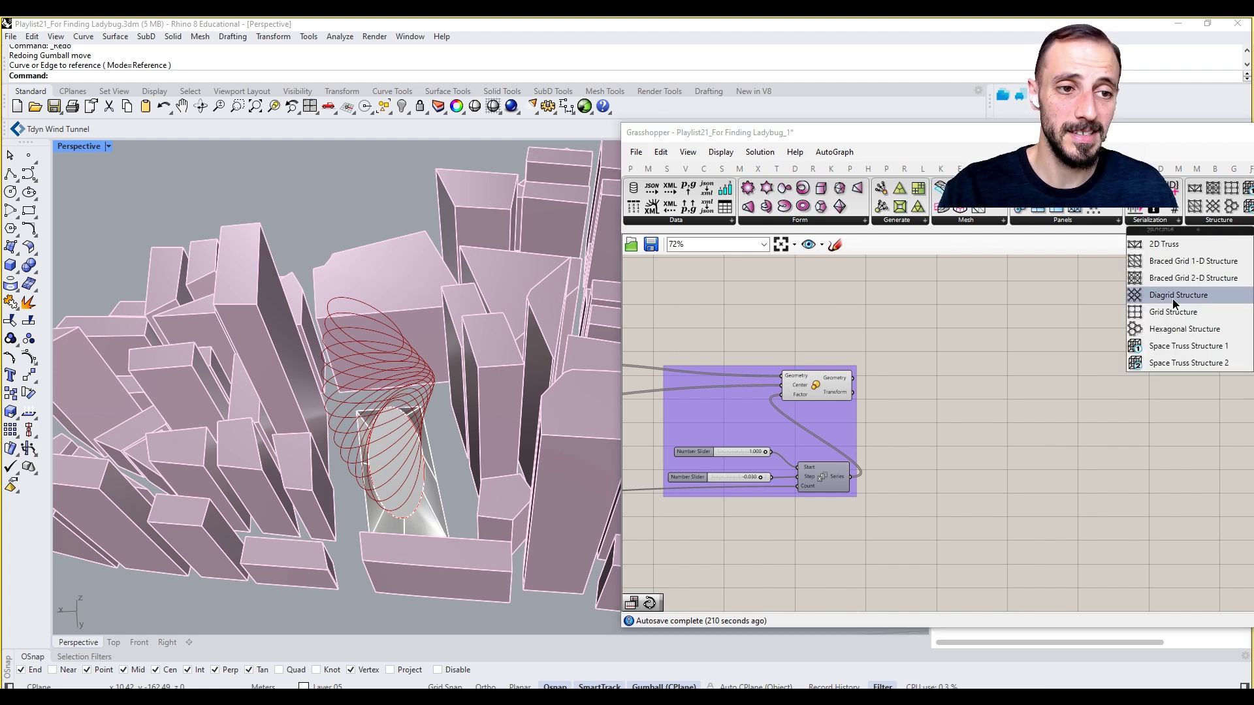
drag(1172, 299, 994, 401)
scroll(965, 392, up, 1)
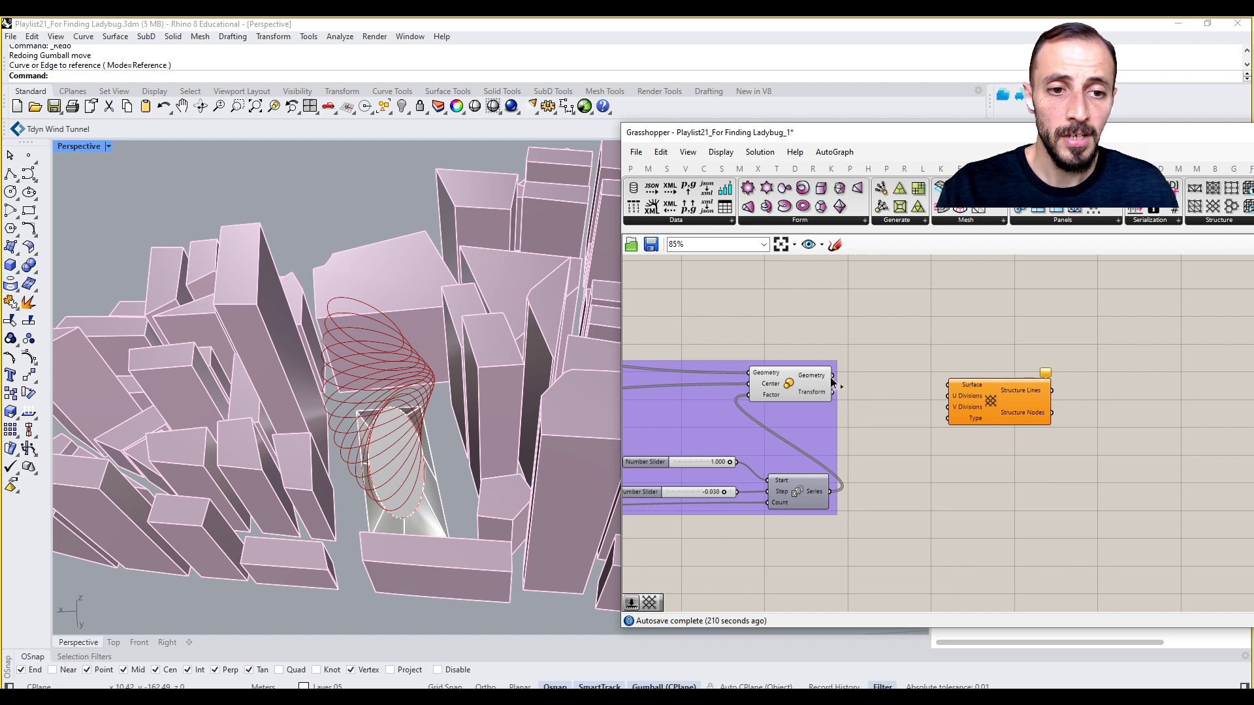
Add a Loft component between Scale and Diagrid Structure, and connect the scaled Geometry output to its Curves input
drag(831, 378, 928, 380)
double_click(935, 326)
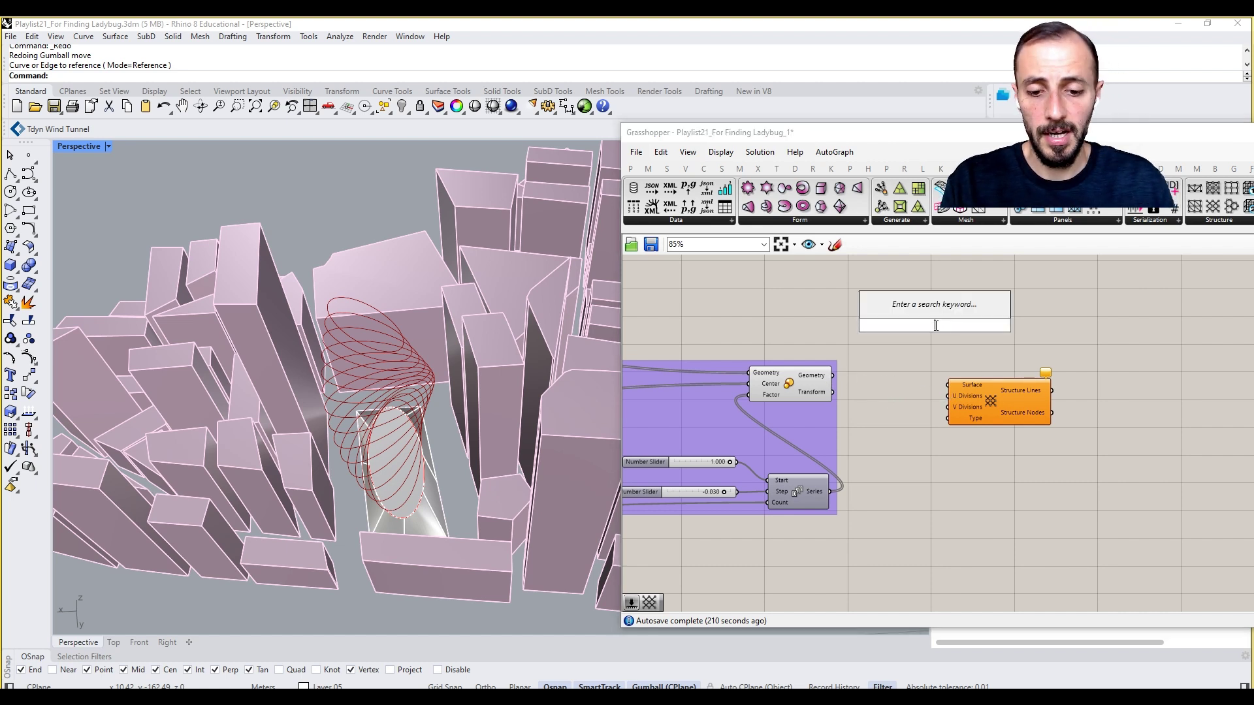
text(loft)
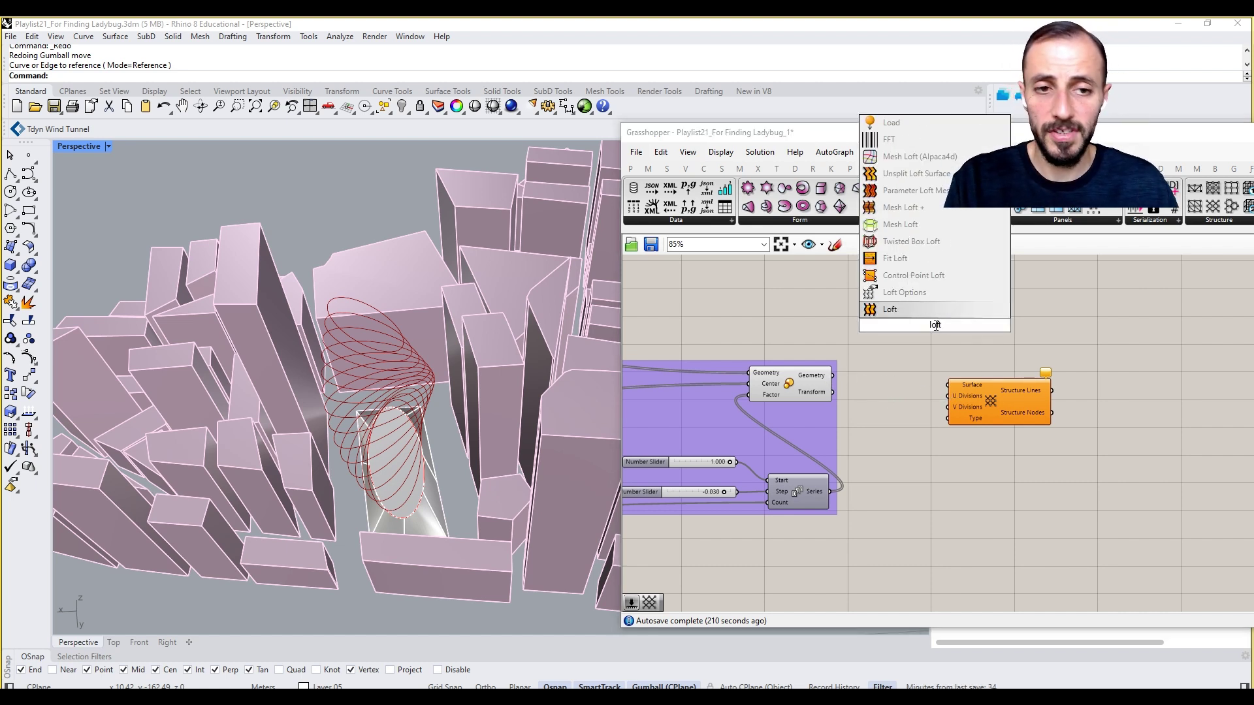
click(890, 309)
drag(832, 376, 932, 372)
drag(988, 399, 1095, 403)
drag(918, 368, 930, 377)
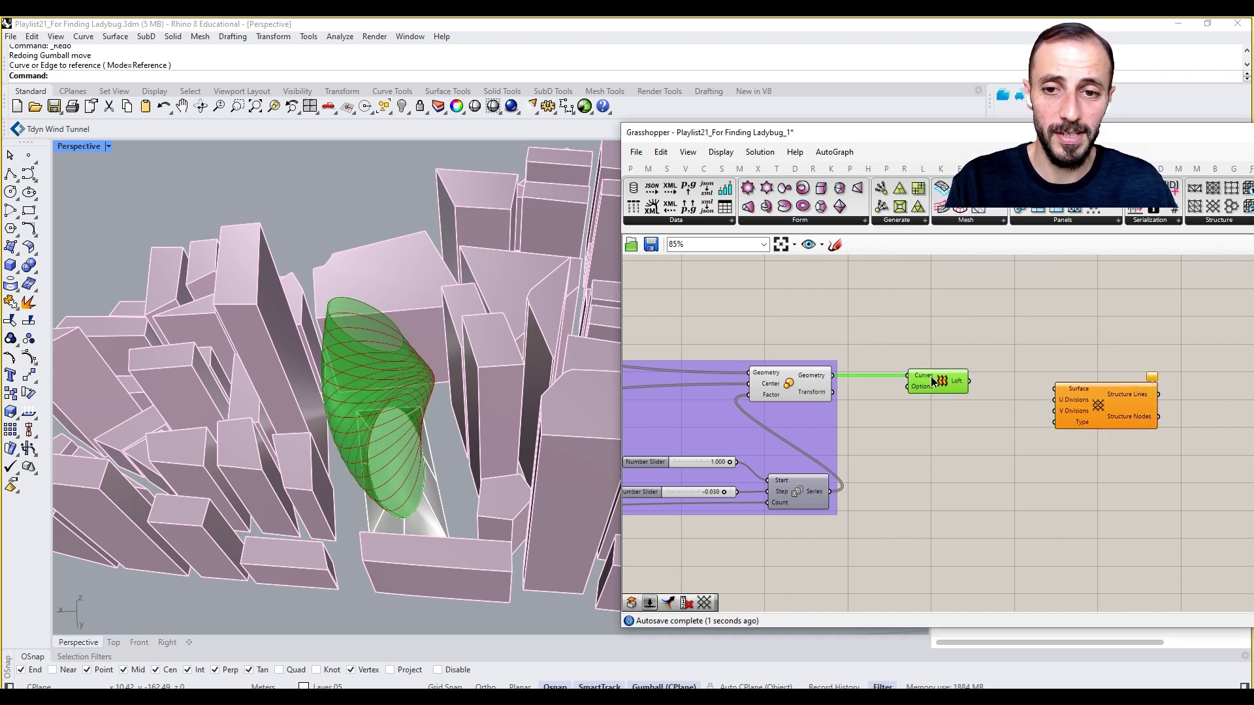
Turn off the Scale component's preview and leave the Loft preview on
right_click(932, 380)
click(953, 325)
right_drag(868, 364, 905, 362)
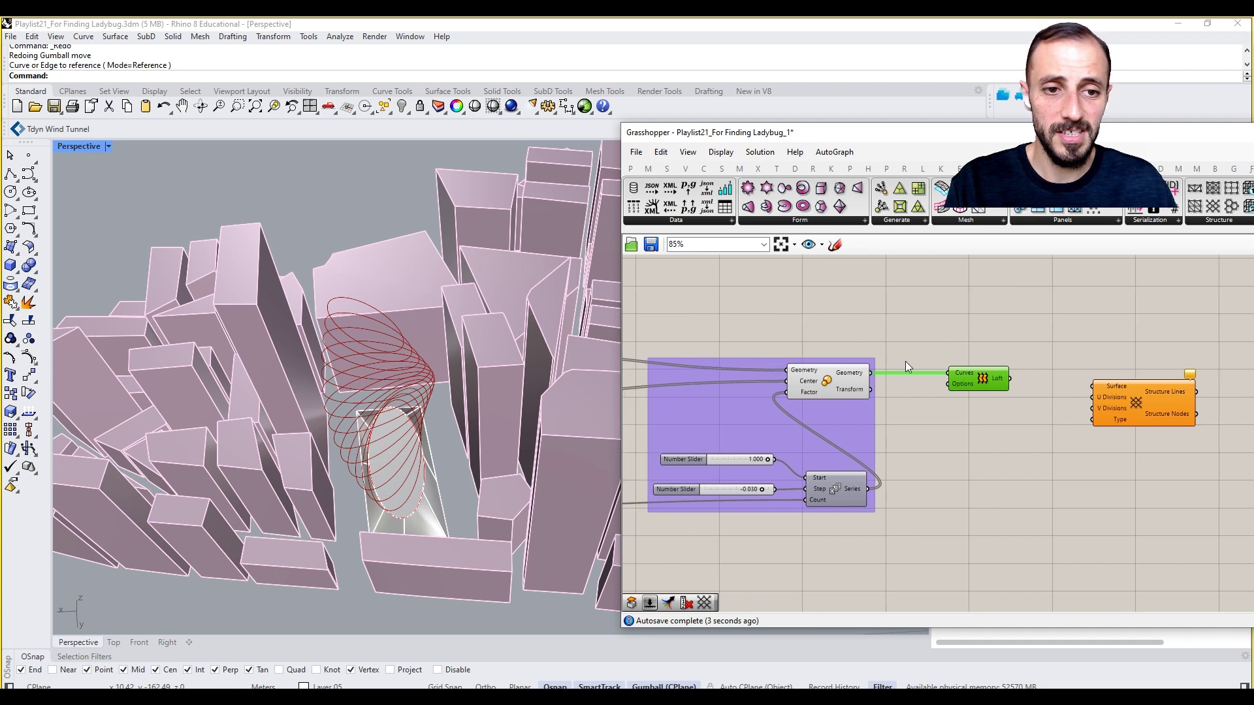
right_click(828, 380)
click(920, 407)
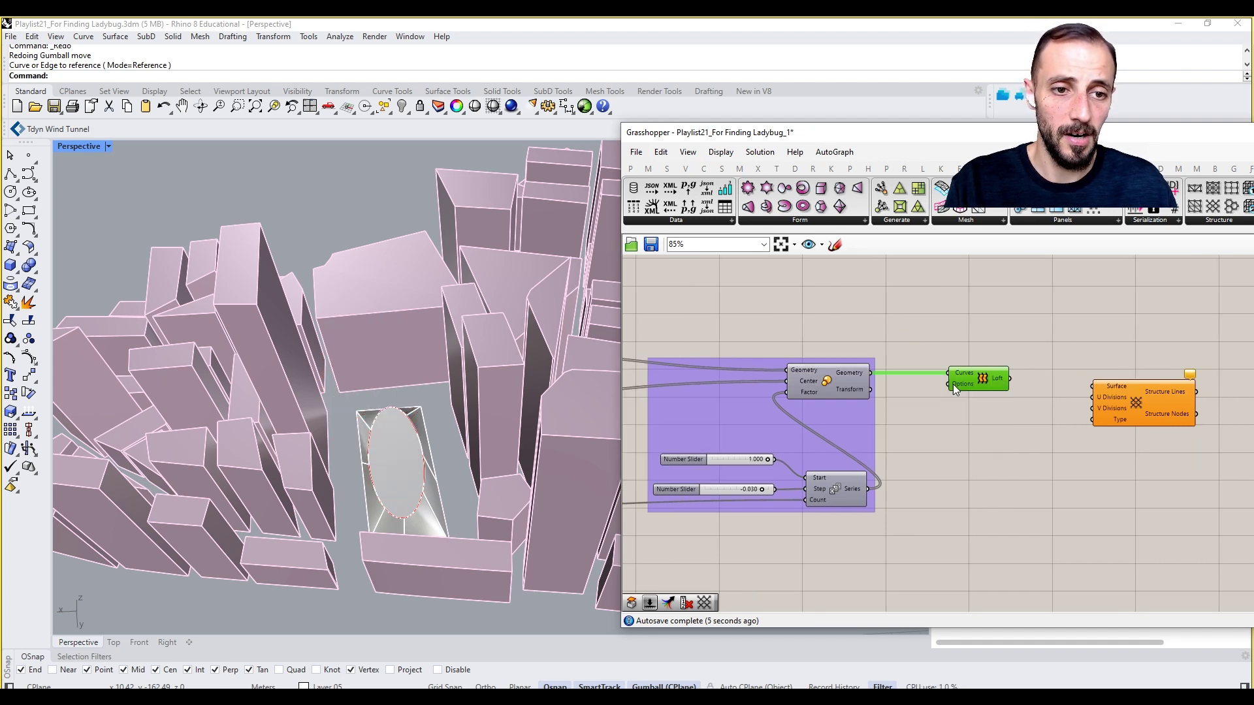
right_click(974, 333)
click(993, 332)
Delete the unused parameter below the groups that is fed by the series count slider
right_drag(823, 354, 950, 346)
scroll(951, 346, down, 5)
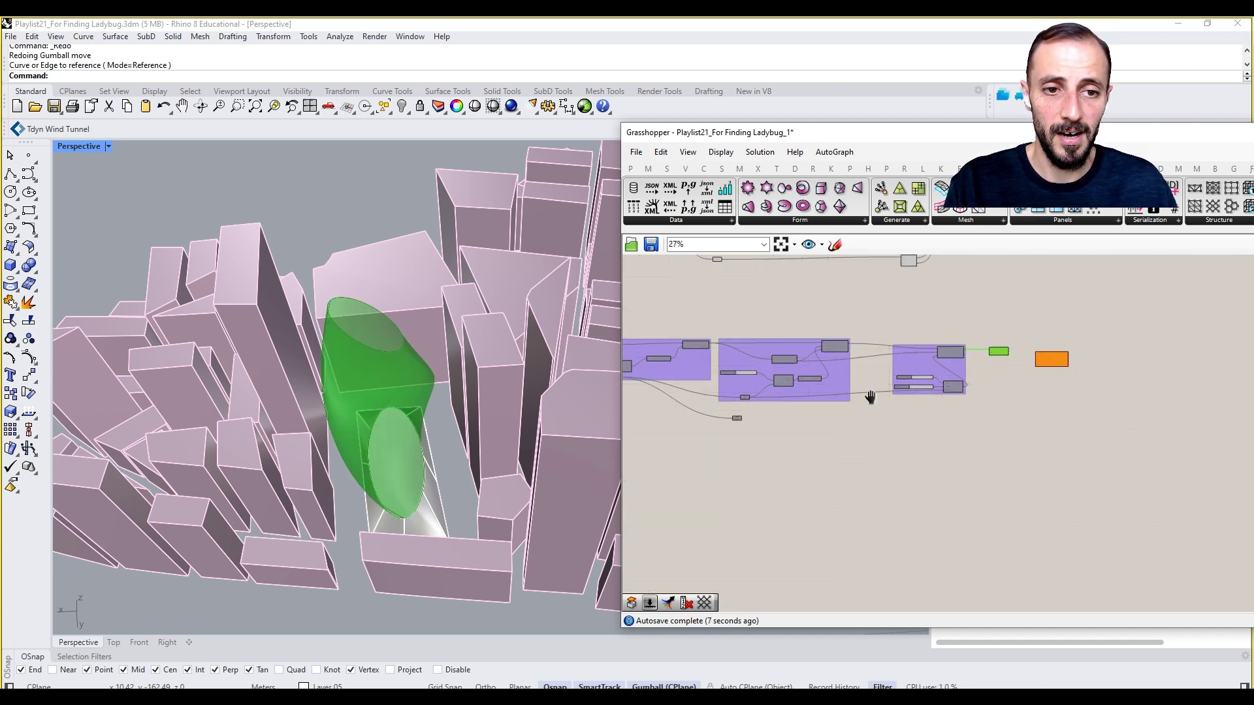
scroll(836, 386, up, 4)
click(1094, 454)
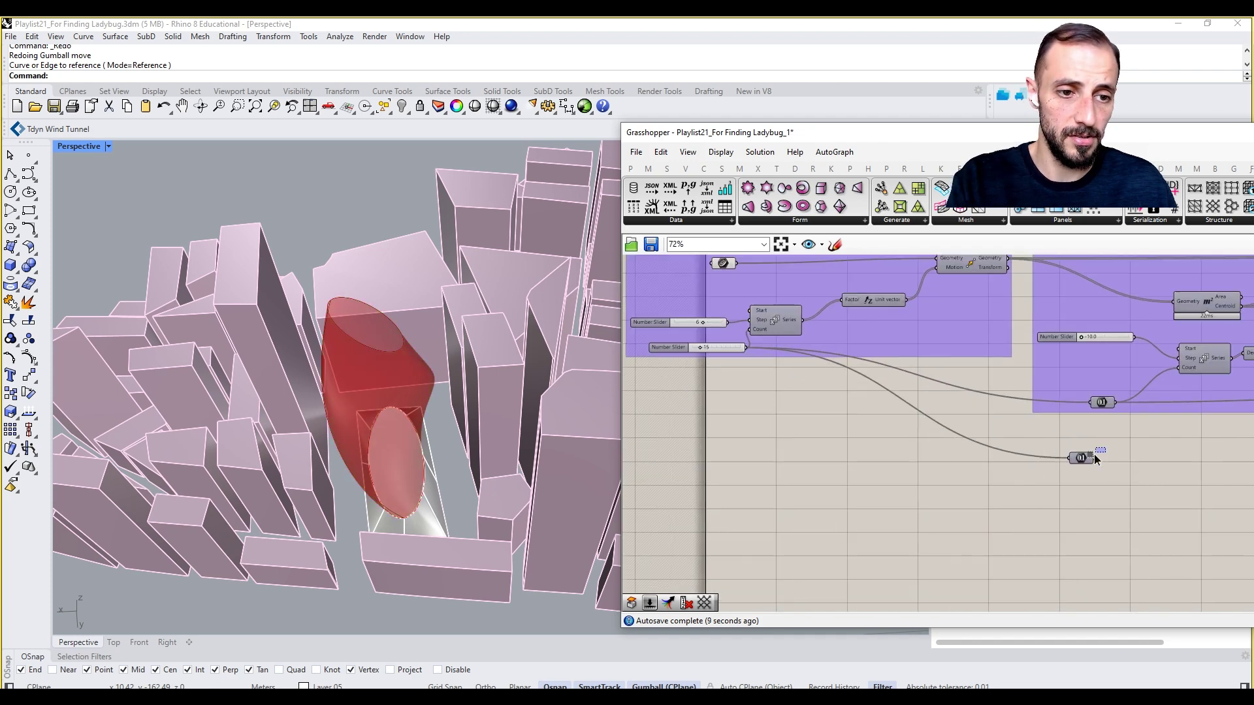
drag(1095, 453, 1039, 482)
key(Delete)
Try a count of 23 for the vertical-move series and undo the change
right_drag(717, 359, 733, 381)
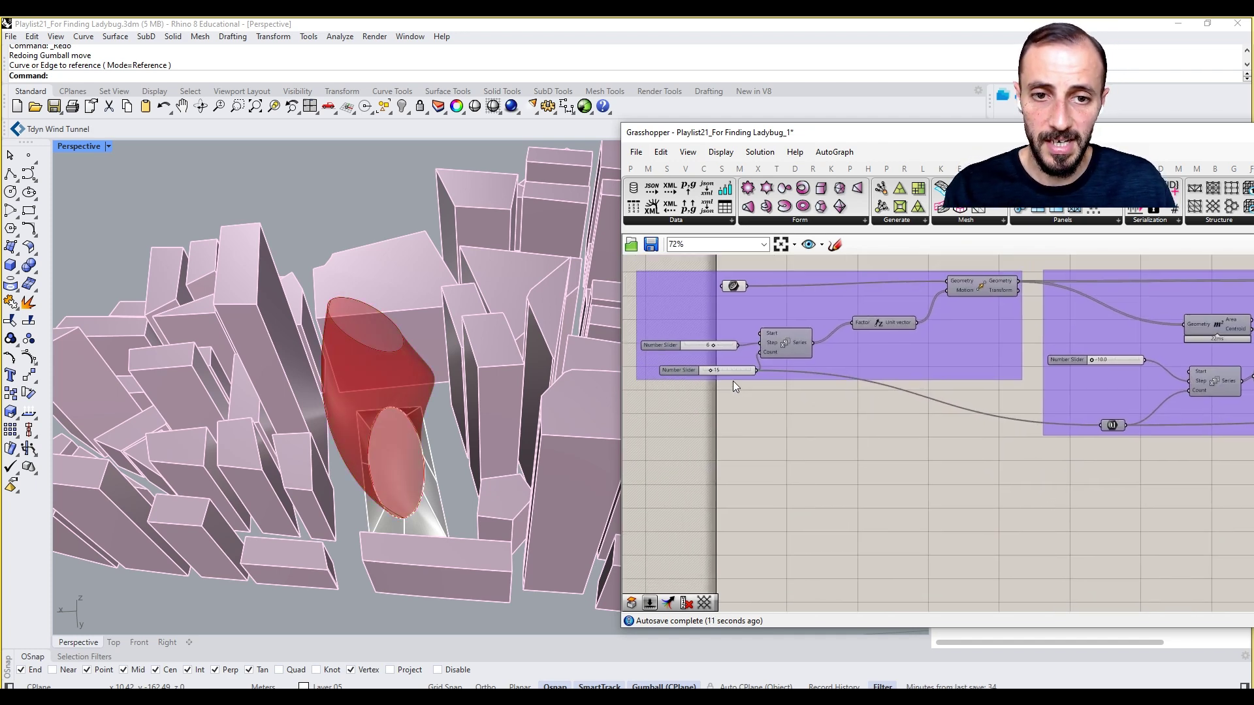
scroll(720, 368, up, 1)
drag(710, 371, 714, 371)
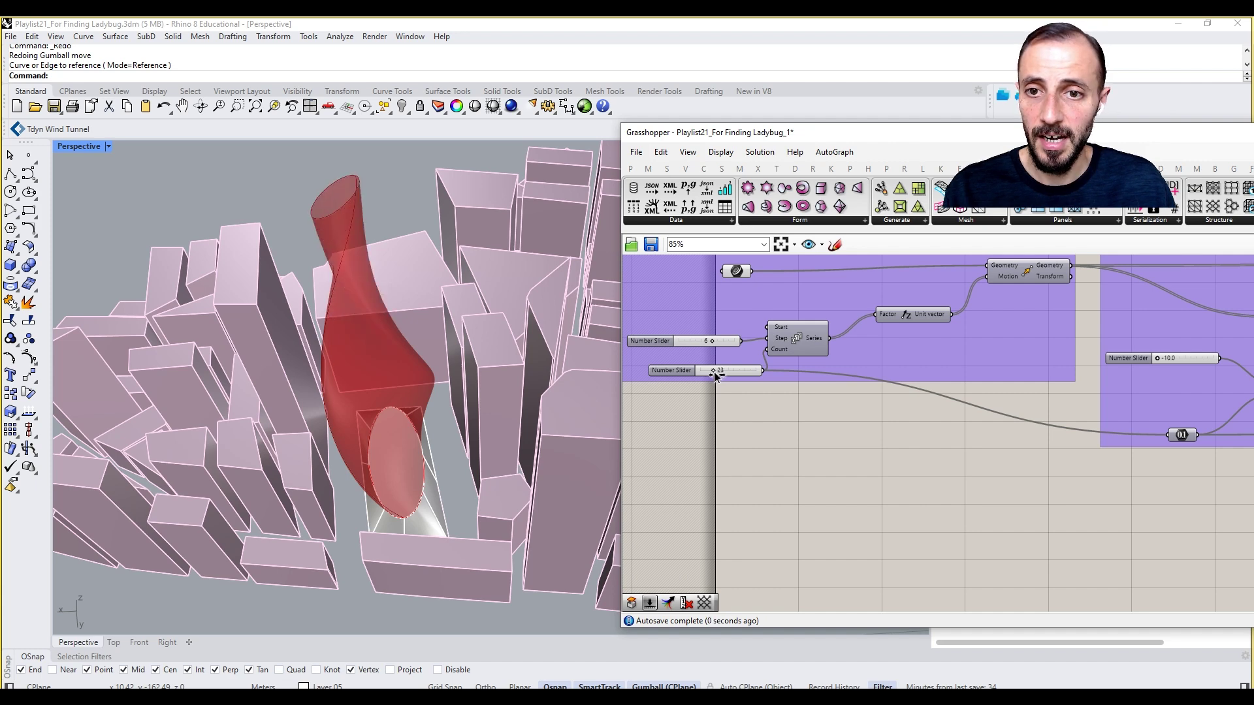
right_drag(384, 339, 412, 315)
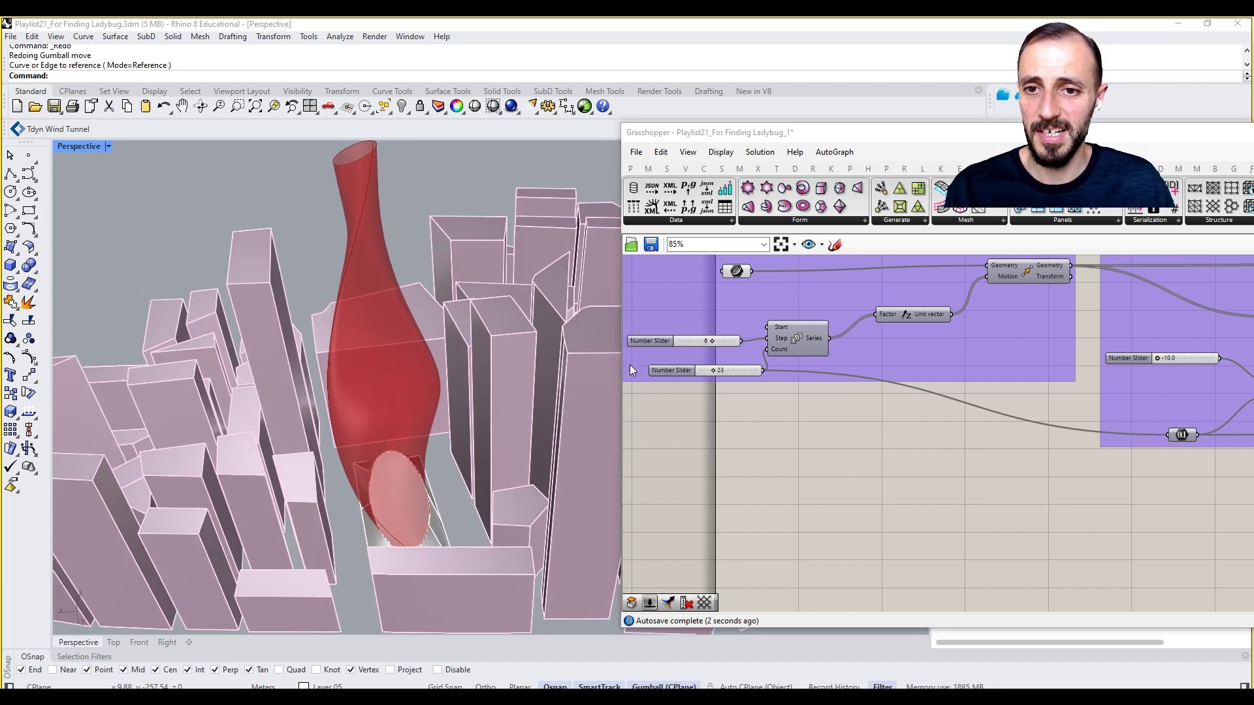
click(727, 424)
key(ctrl+z)
Set the step slider of the series driving the Scale factor to -0.032
right_drag(911, 424, 772, 419)
scroll(773, 419, down, 2)
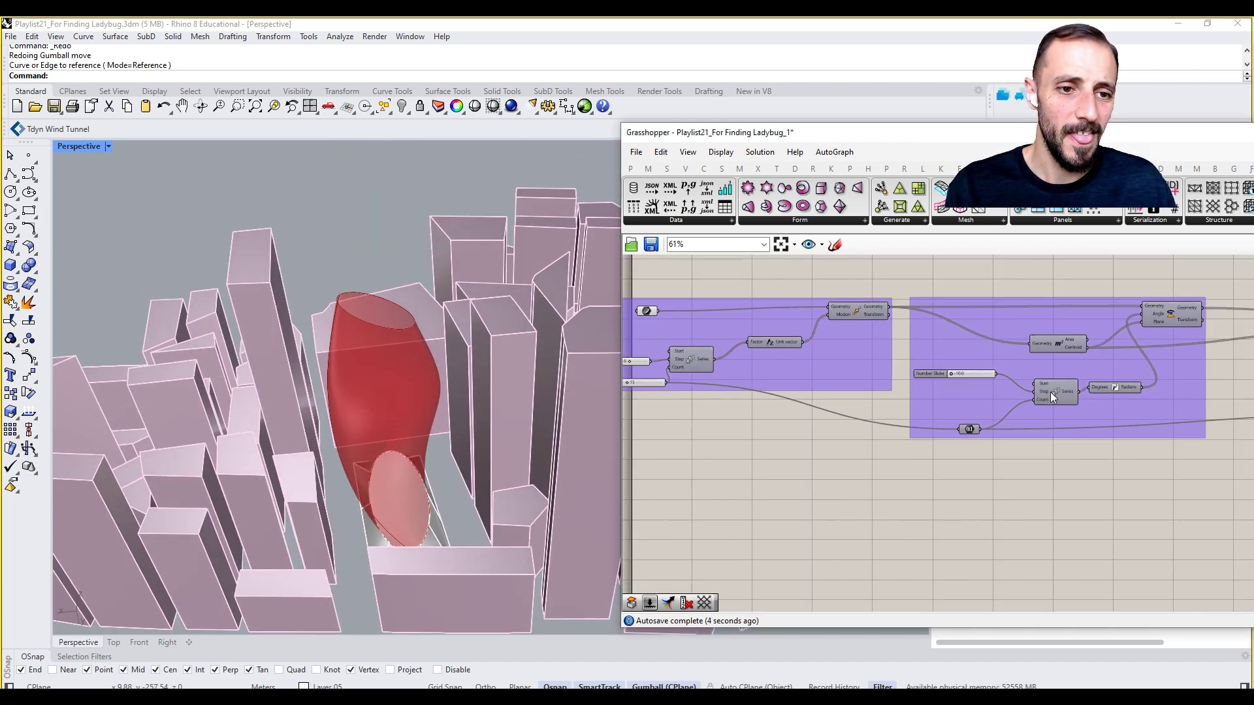
scroll(1052, 394, up, 3)
drag(910, 363, 880, 373)
right_drag(974, 388, 738, 392)
scroll(738, 392, down, 5)
scroll(1016, 403, up, 7)
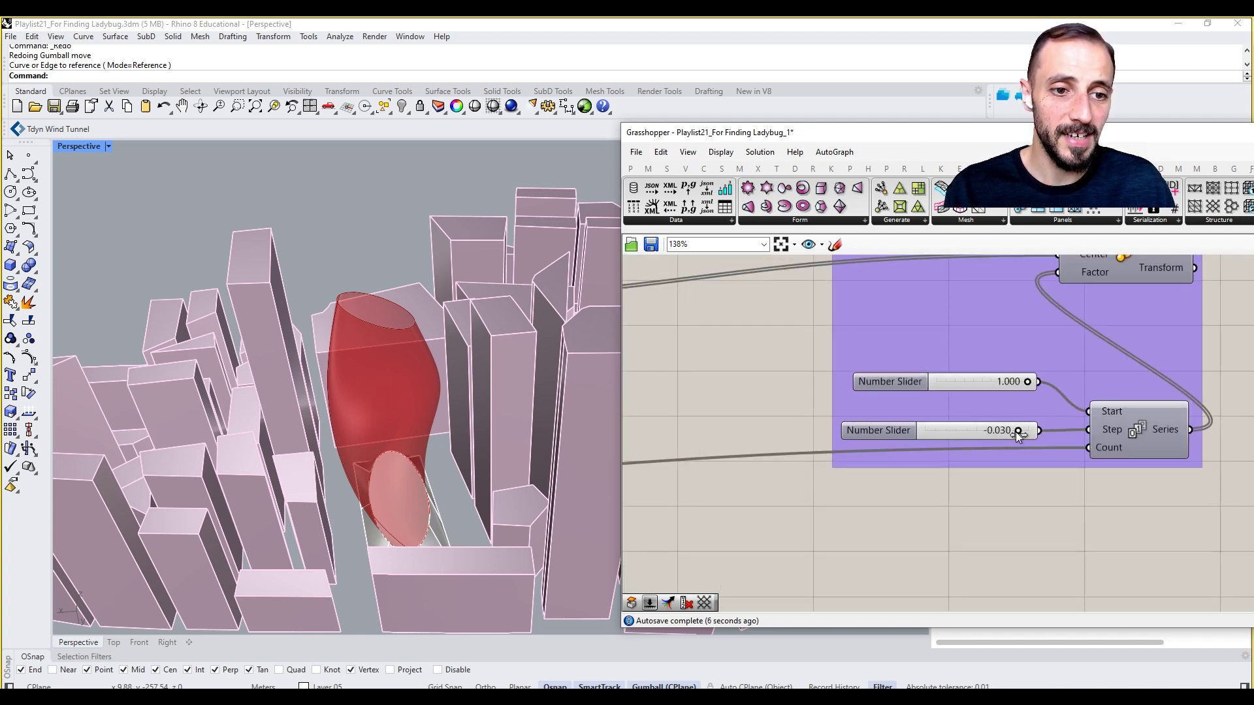
drag(1016, 432, 1014, 431)
right_drag(418, 327, 391, 323)
Turn on the preview of the Scale component
right_drag(1076, 378, 941, 443)
right_click(1000, 319)
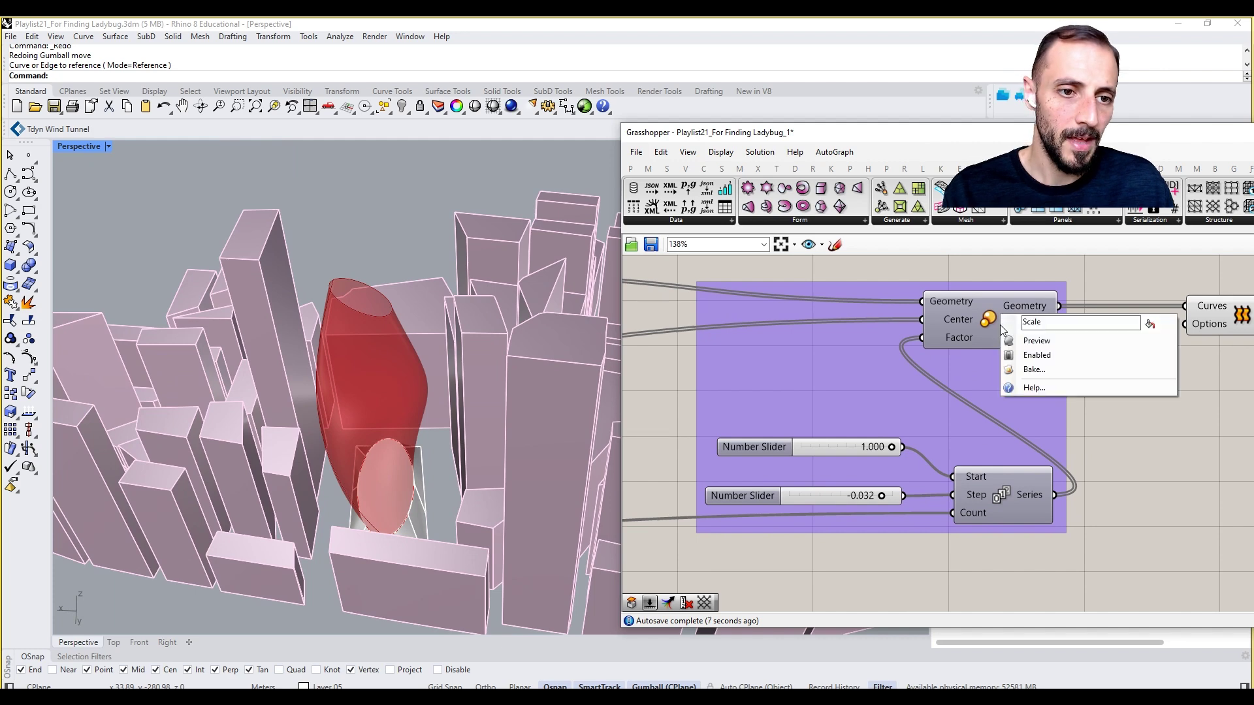
click(1036, 340)
right_drag(1038, 340, 938, 456)
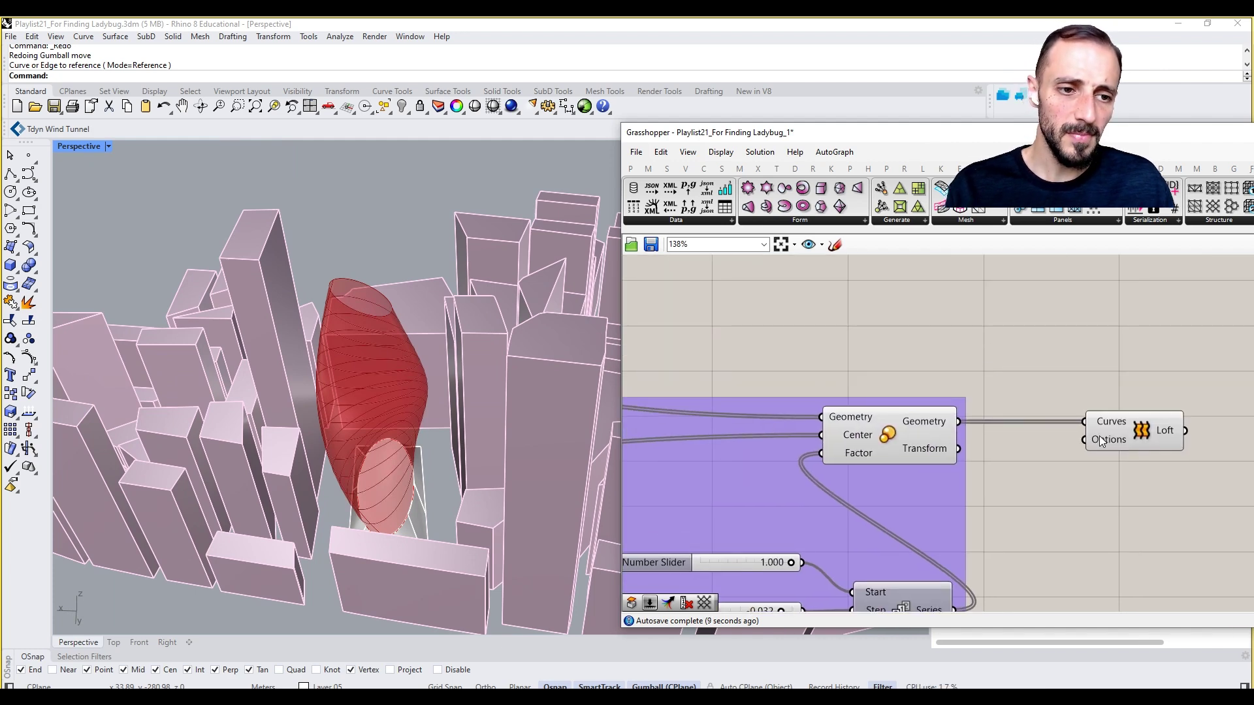
Add an Extrude component above Loft and connect the scaled Geometry output to its Base input
click(1101, 442)
right_drag(1059, 318, 977, 369)
double_click(977, 355)
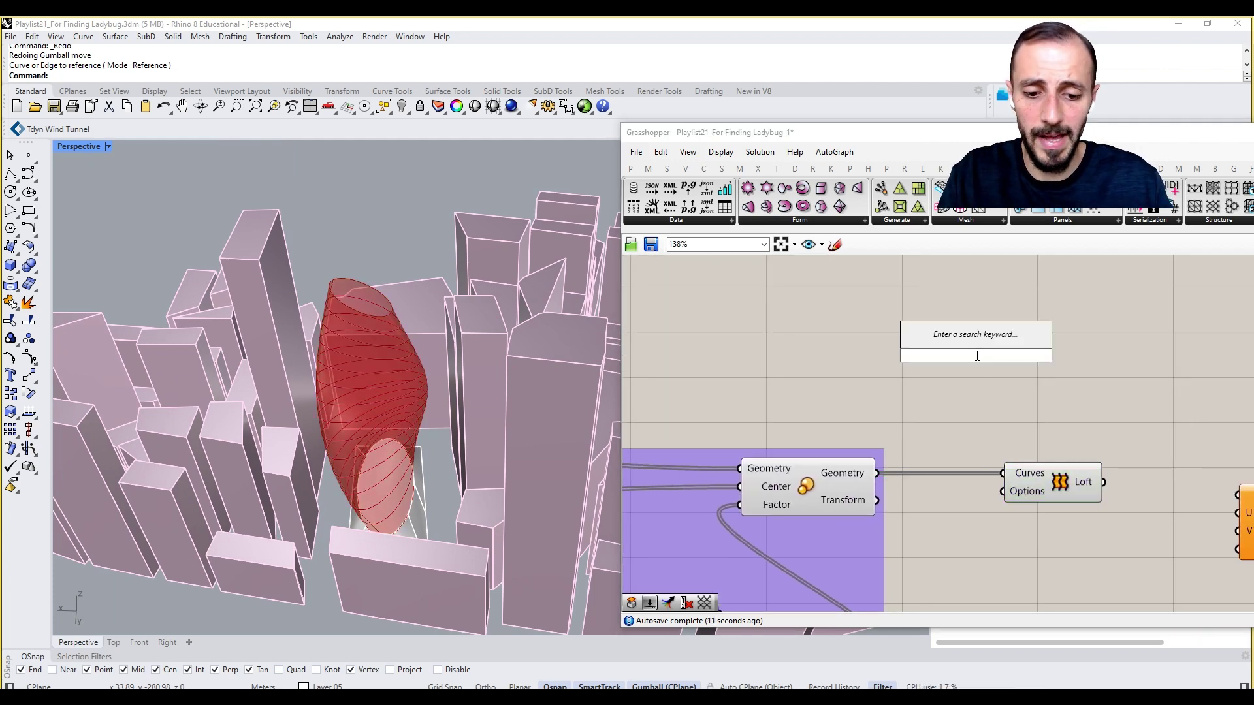
text(extrud)
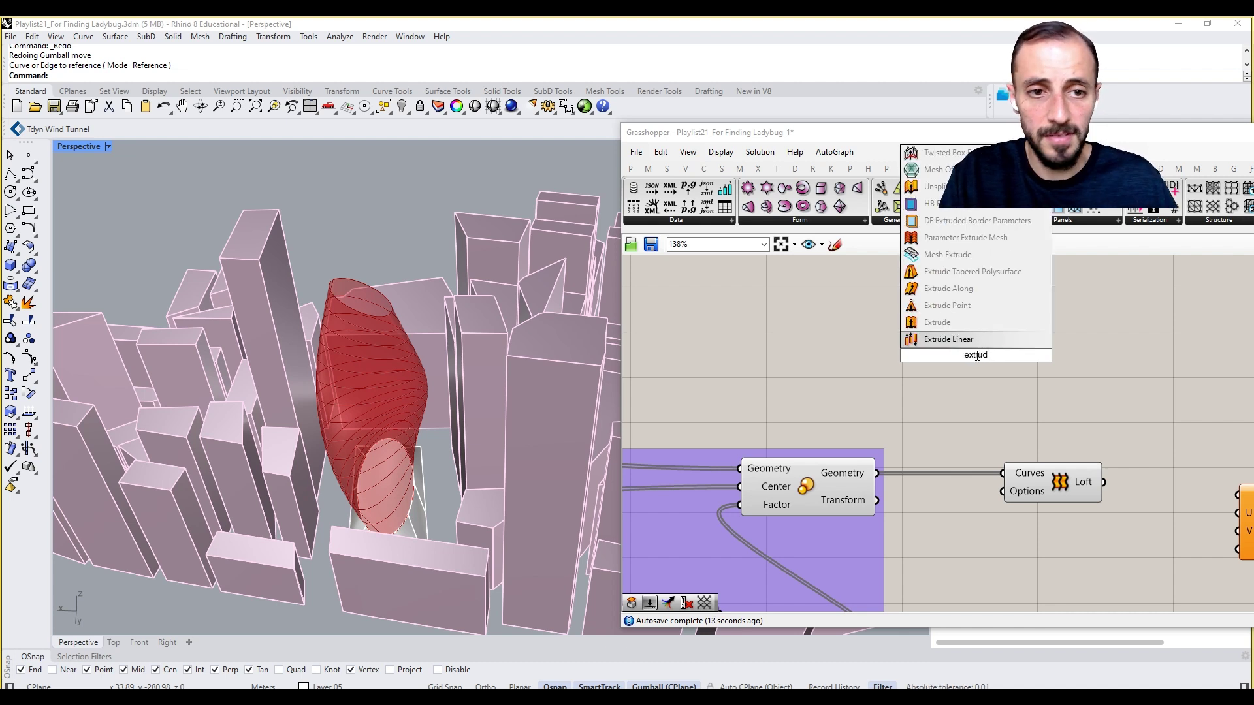
click(938, 320)
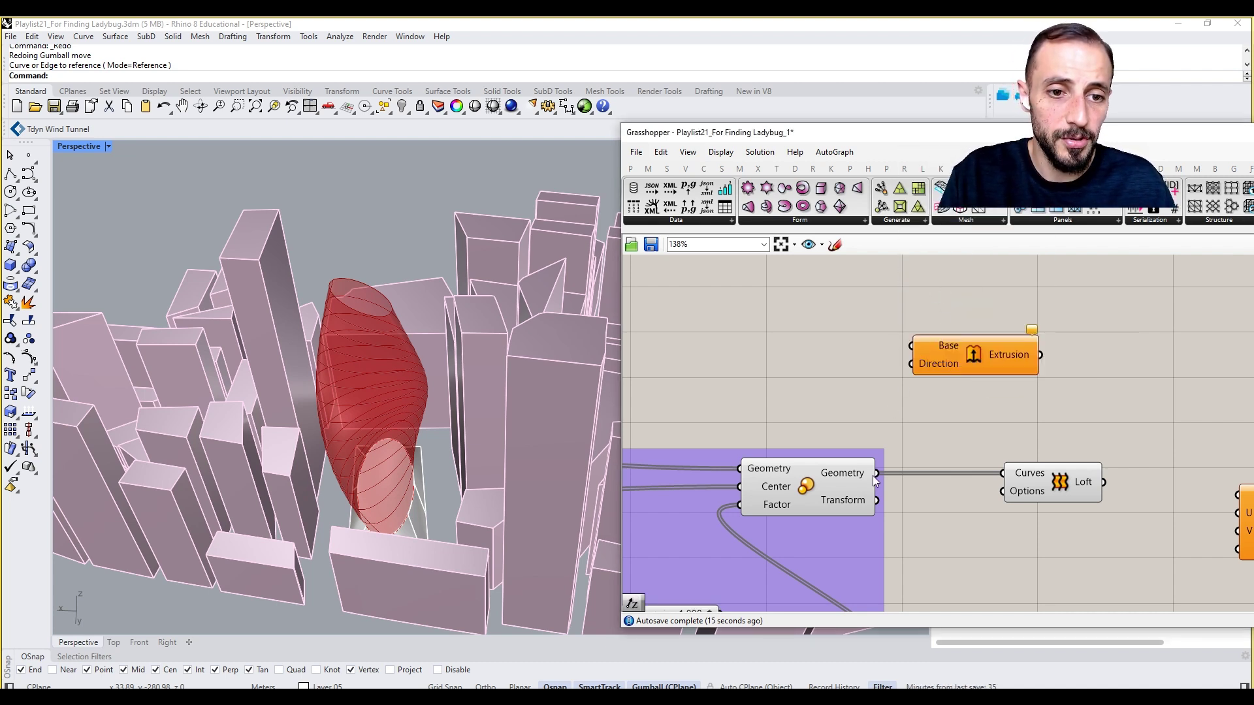
drag(875, 475, 1057, 315)
Add a Unit Z vector driven by a 0.3 number slider and connect it to the Extrude component's Direction input
double_click(851, 330)
text(z)
click(847, 312)
double_click(757, 324)
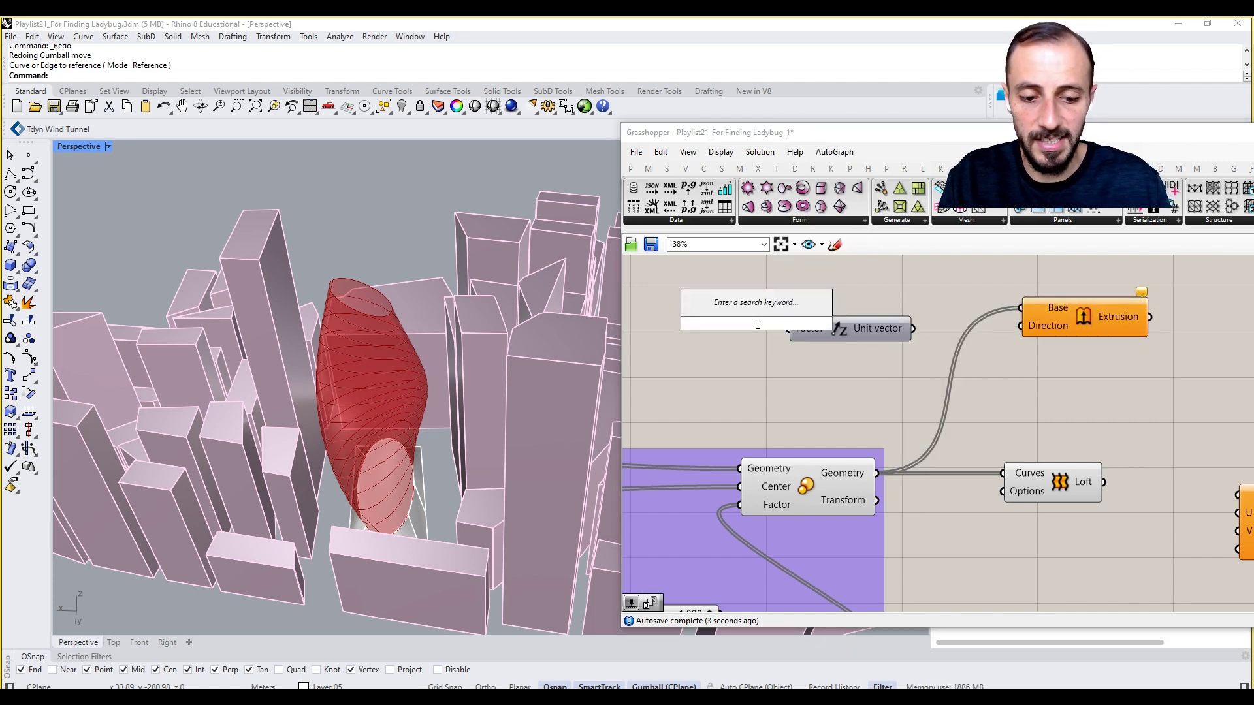
text(0.3)
key(Return)
drag(798, 323, 679, 336)
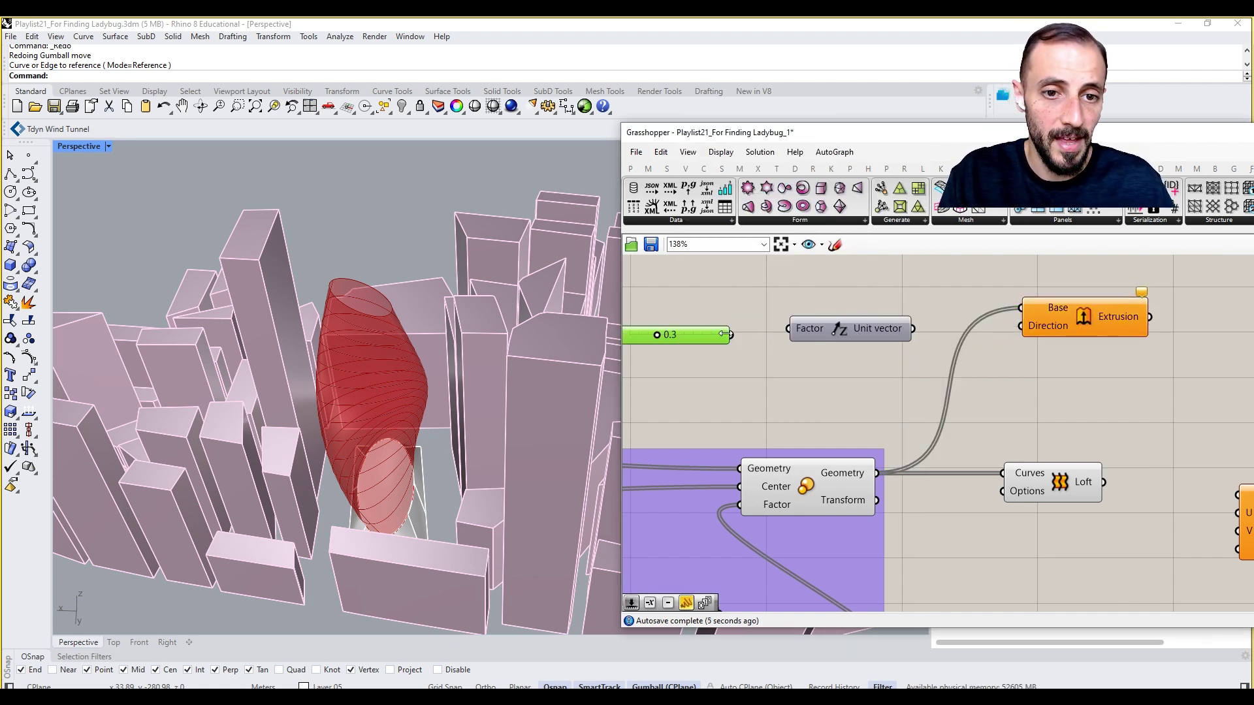
drag(912, 329, 1021, 325)
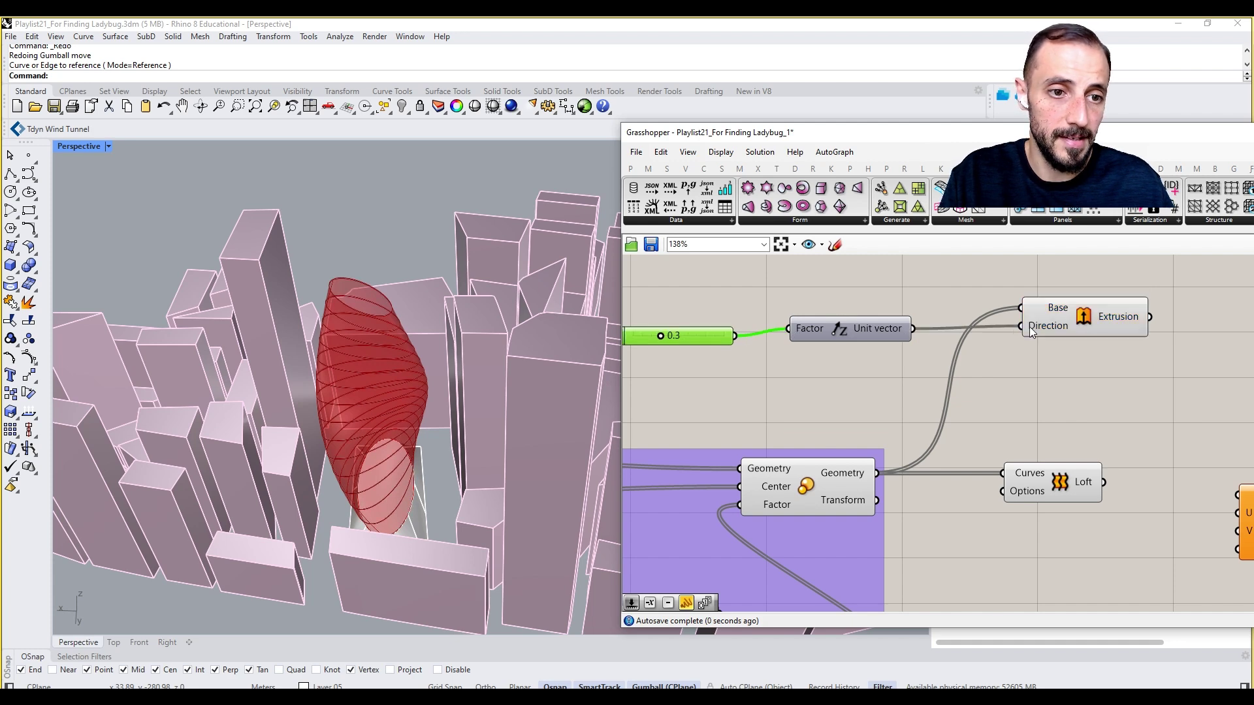
Disable the preview of the slider, Unit Z and Extrude components
drag(1065, 288, 699, 346)
middle_click(791, 272)
click(818, 293)
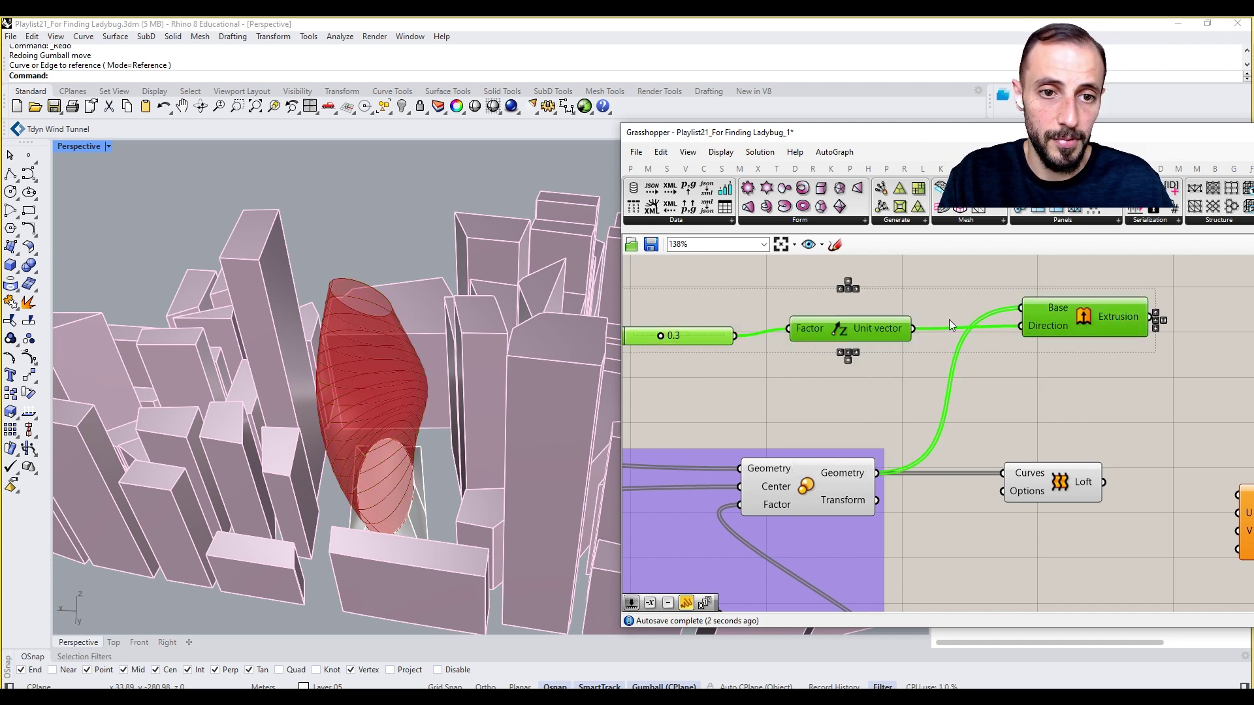
Add a Cap Holes component after Extrude and connect the Extrusion output to its Brep input
right_drag(1025, 261, 944, 319)
double_click(945, 319)
text(cap)
key(Return)
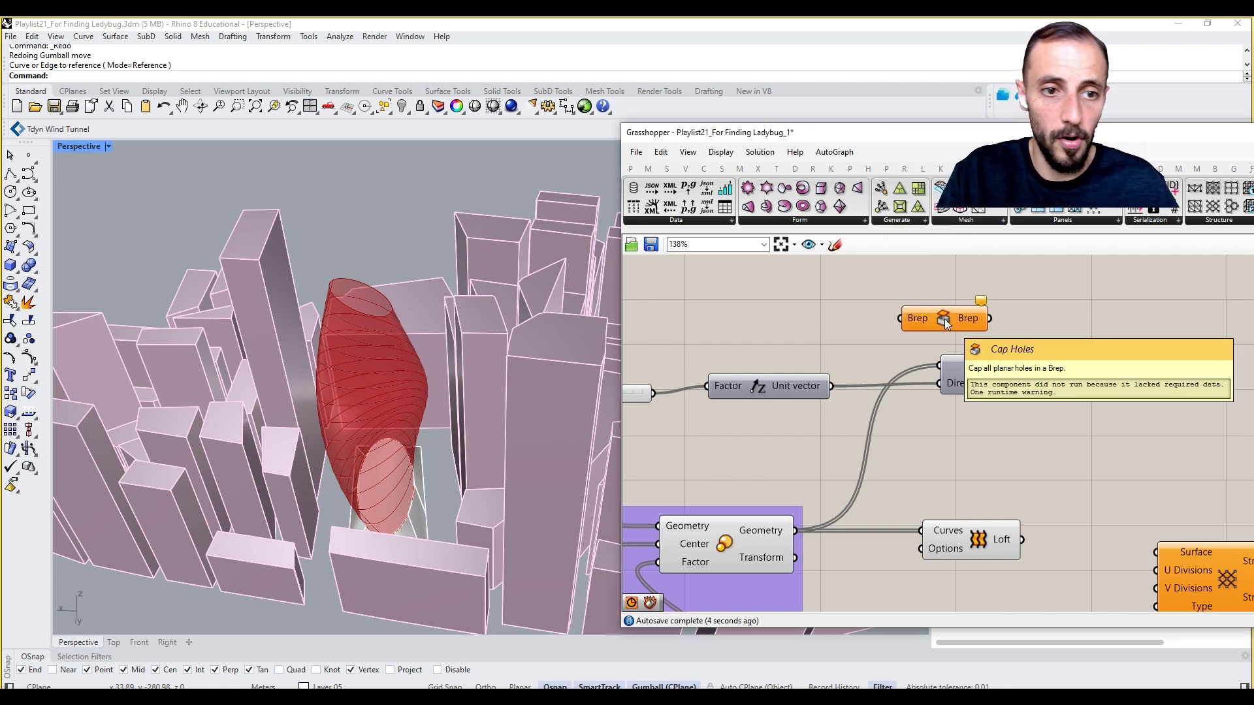
drag(946, 320, 1100, 334)
drag(1067, 375, 779, 392)
scroll(1048, 329, down, 3)
drag(1033, 358, 1024, 321)
click(1076, 364)
drag(1106, 336, 1110, 324)
right_drag(1166, 337, 1075, 357)
Group the 0.3 slider, Unit Z, Extrude and Cap Holes components, and move the group up, clear of the scaling group
drag(1094, 308, 646, 397)
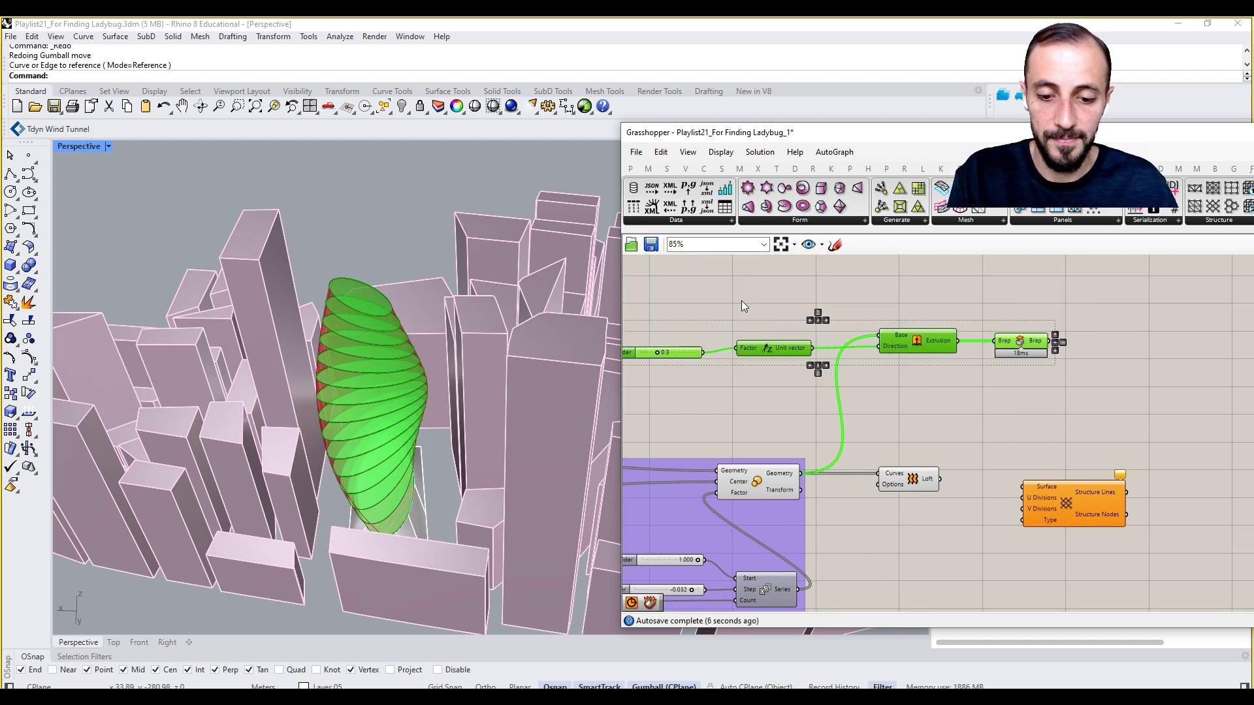
key(ctrl+g)
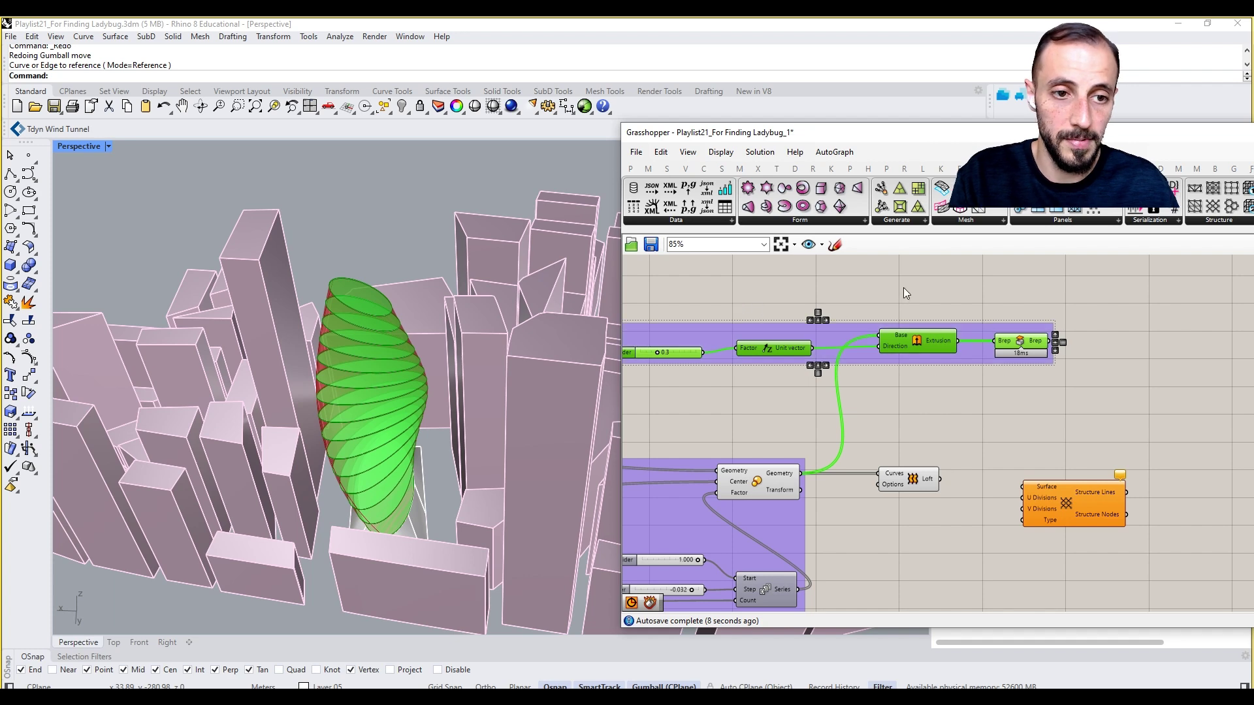
click(903, 287)
drag(1090, 304, 624, 376)
drag(782, 345, 833, 304)
click(943, 389)
Check the floor slabs near the tower's top and add a Negative component fed by the 0.3 slider
scroll(375, 253, up, 6)
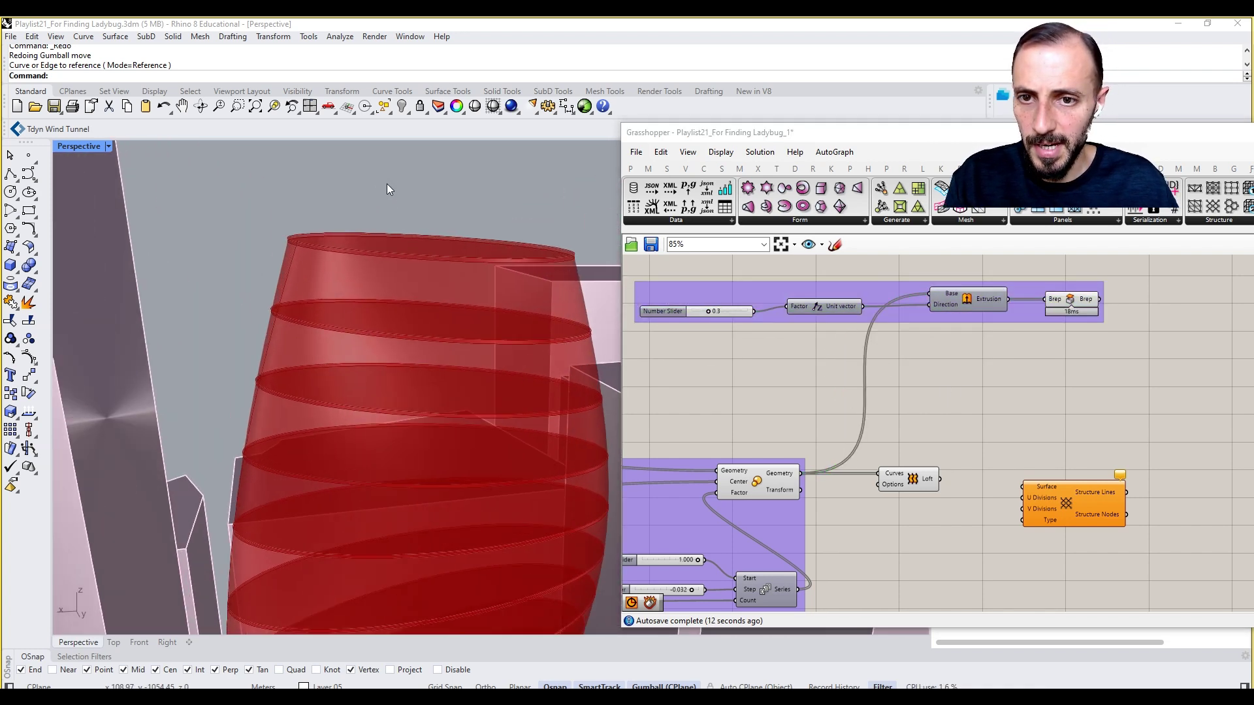
scroll(278, 299, up, 4)
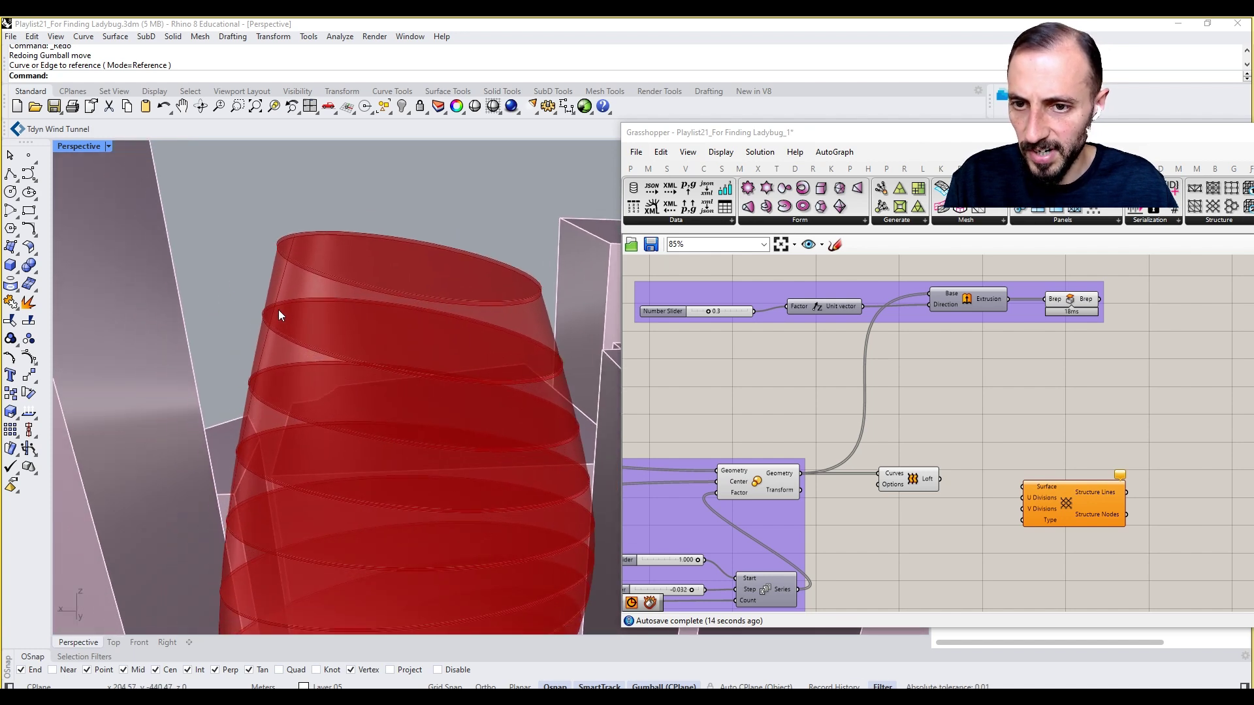
scroll(269, 282, up, 4)
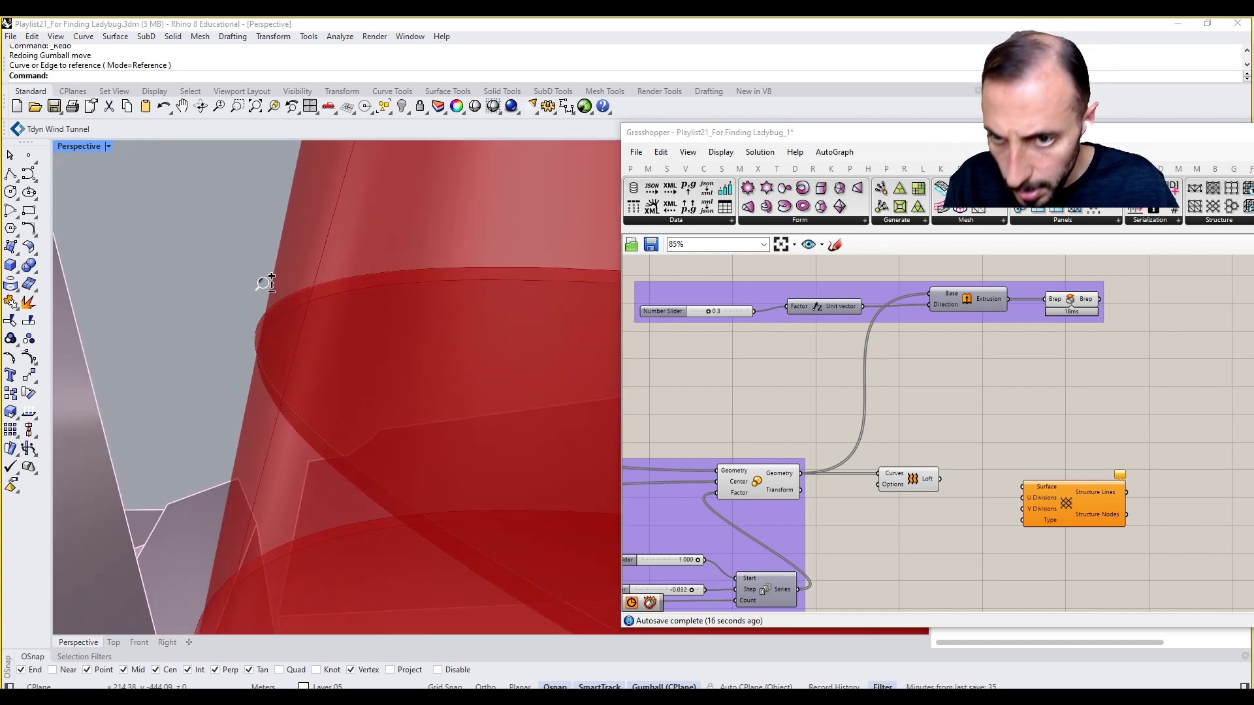
double_click(810, 346)
text(negative)
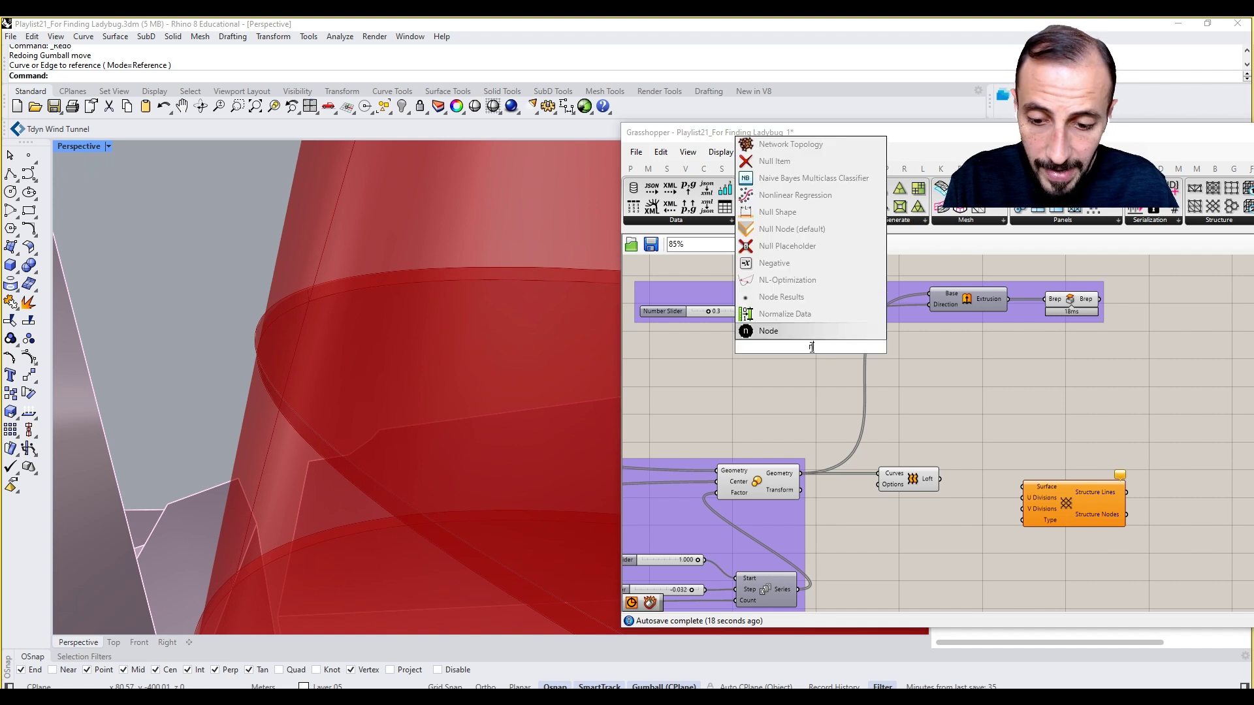
key(Return)
mouse_move(753, 312)
mouse_down()
mouse_move(762, 341)
mouse_move(782, 347)
mouse_up()
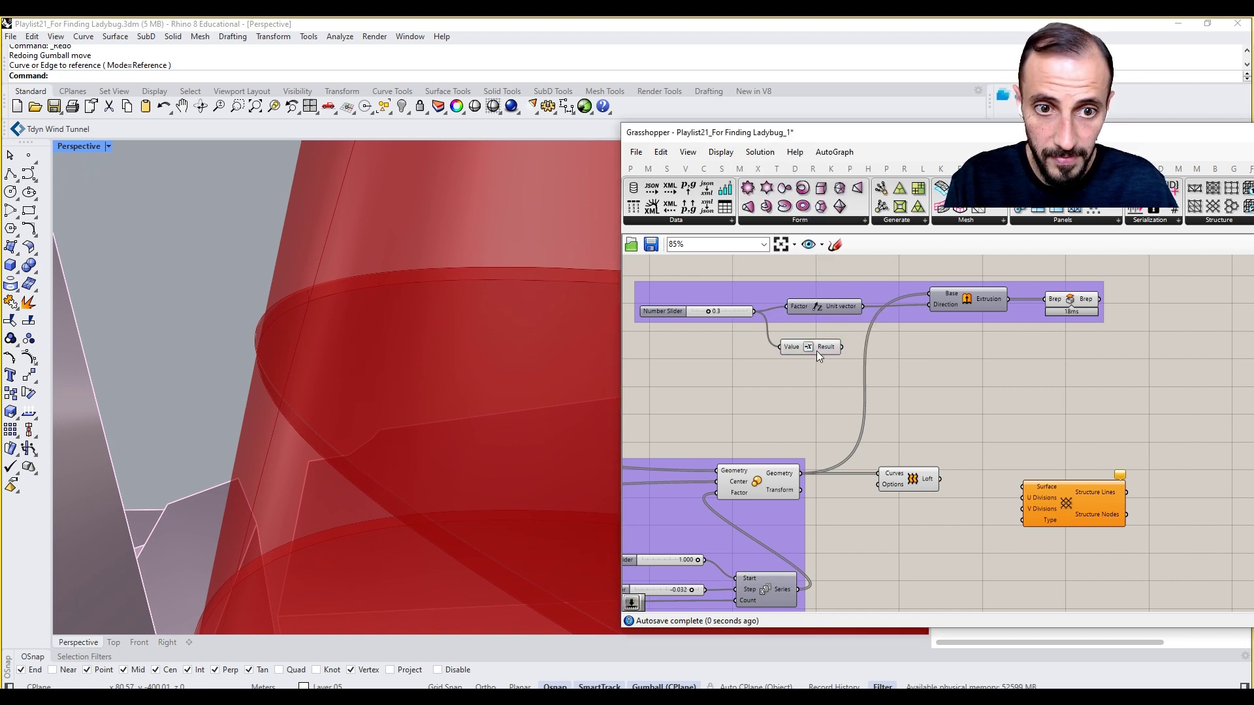
Add the Negative component to the extrusion group and connect its Result to the Unit Z vector's Factor input
click(816, 350)
right_click(762, 293)
click(813, 401)
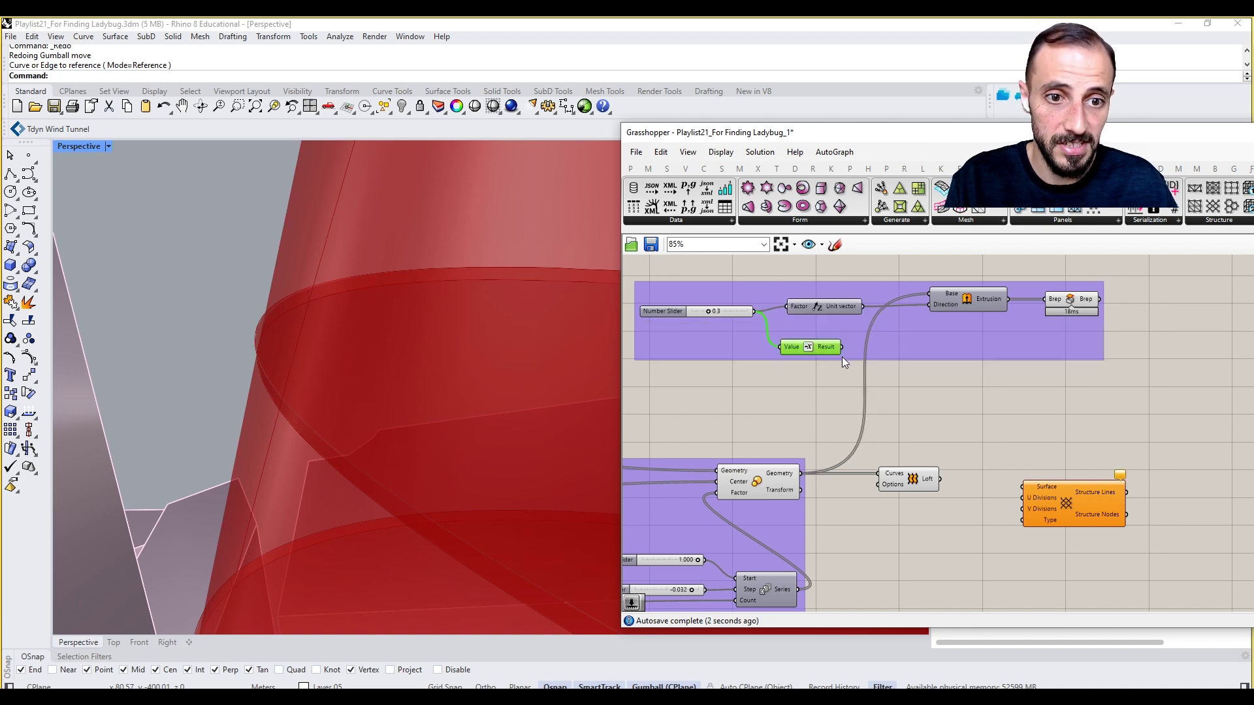
drag(797, 308, 796, 306)
scroll(335, 377, down, 6)
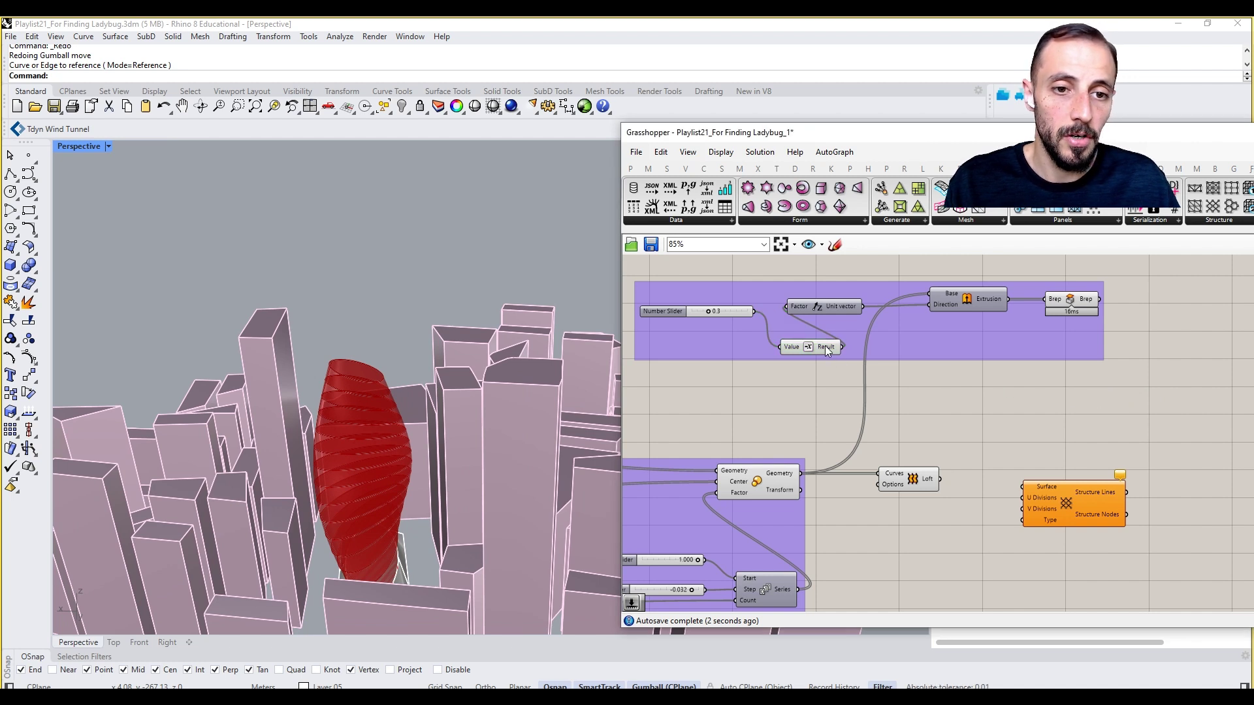
right_drag(1029, 395, 976, 394)
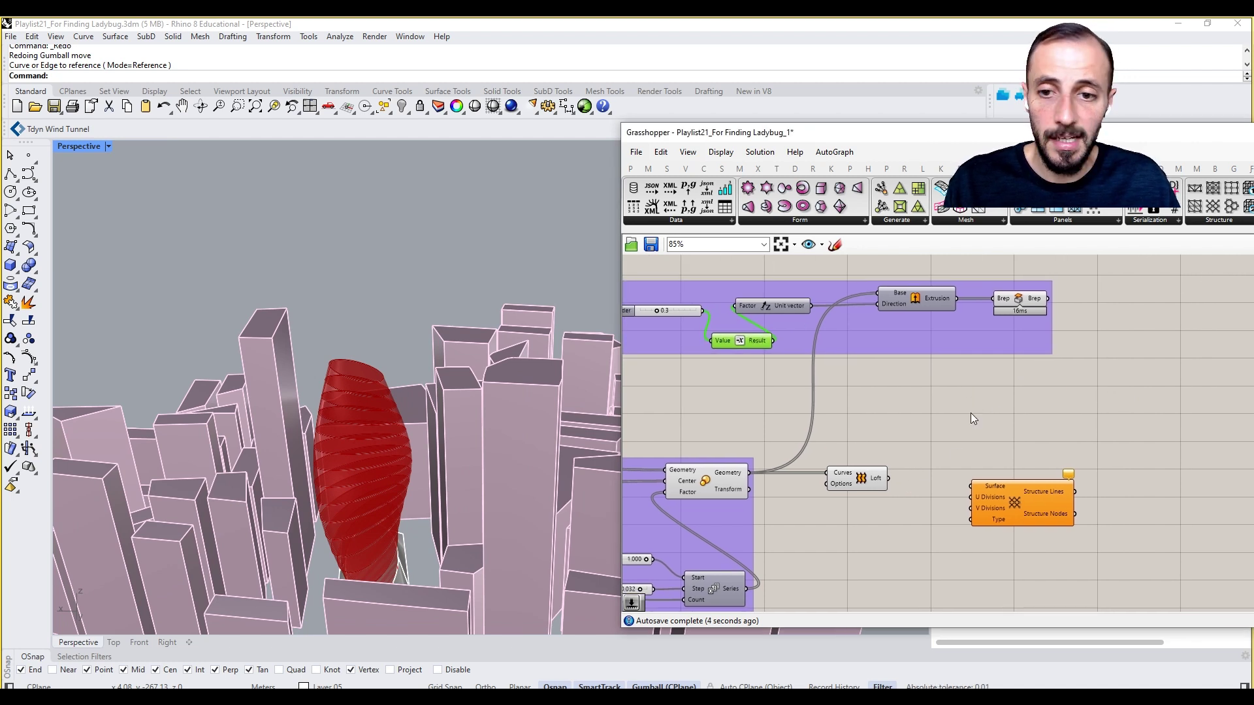
Connect the Loft output to the Surface input of the diagrid structure component
click(970, 413)
right_drag(874, 483, 846, 423)
drag(901, 425, 942, 427)
right_drag(892, 465, 954, 427)
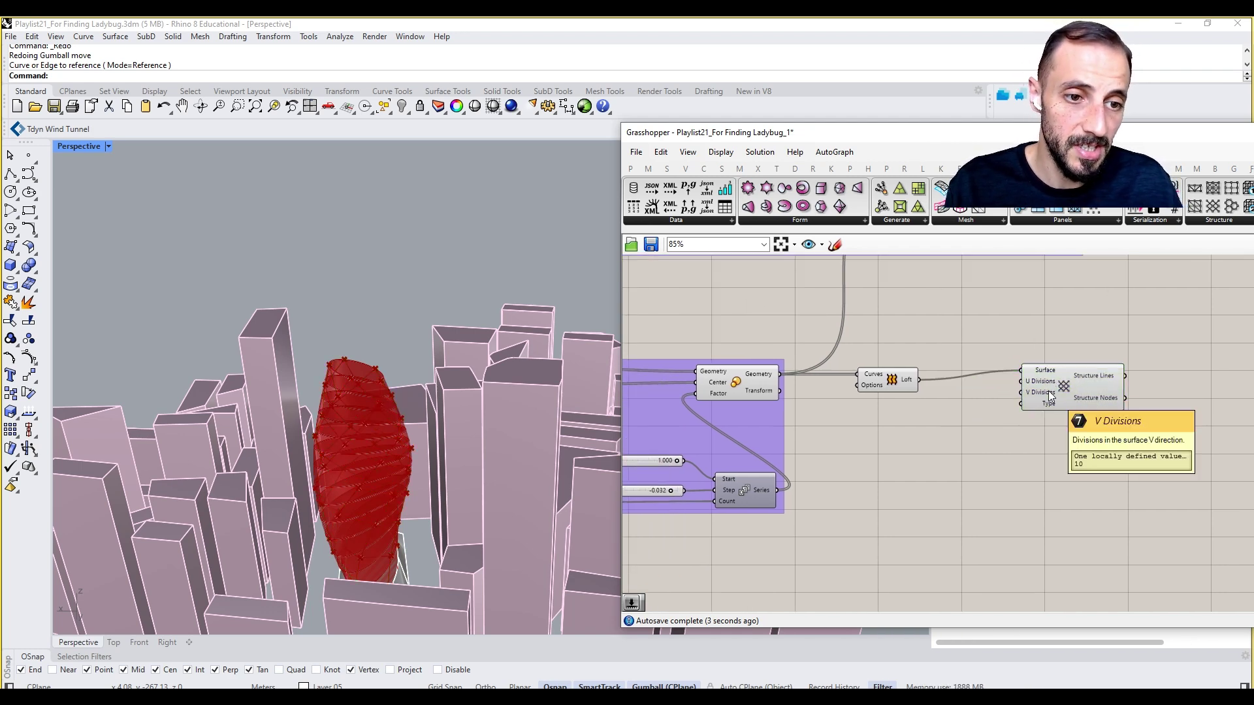
Add a Number parameter fed by the floor-count slider, duplicate it beside the original and connect the original's output to the duplicate
scroll(1001, 433, down, 5)
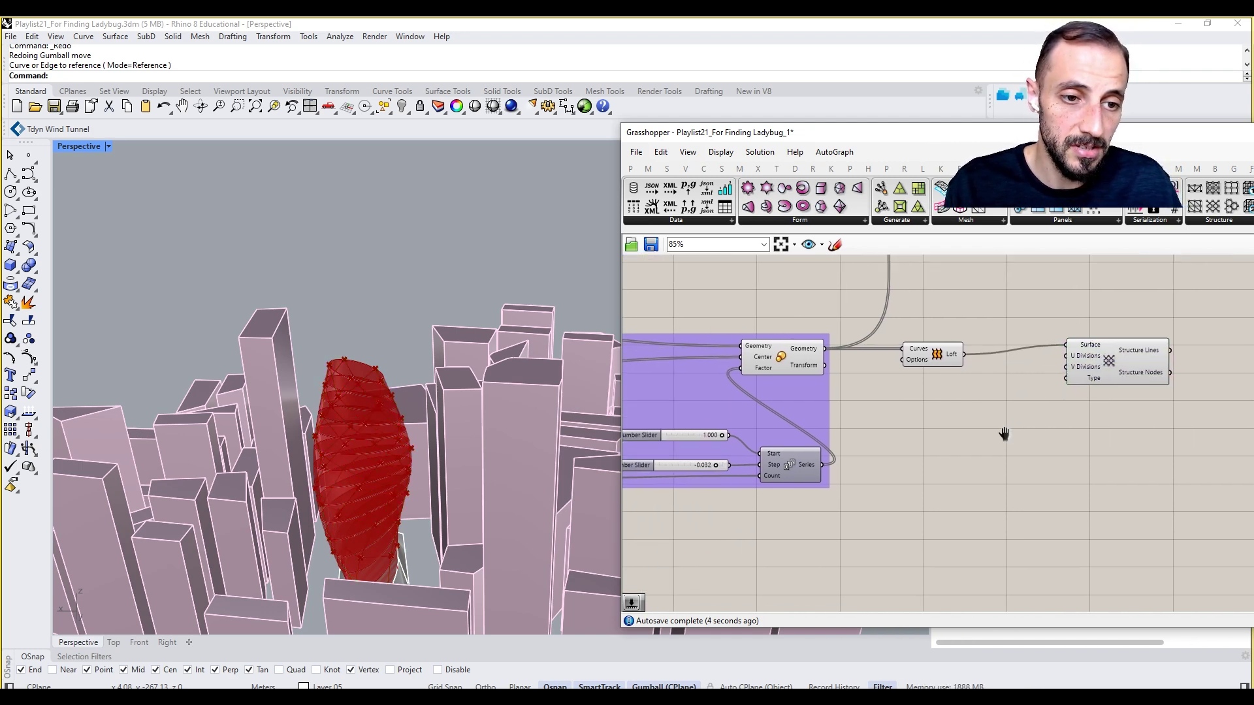
double_click(844, 504)
text(num)
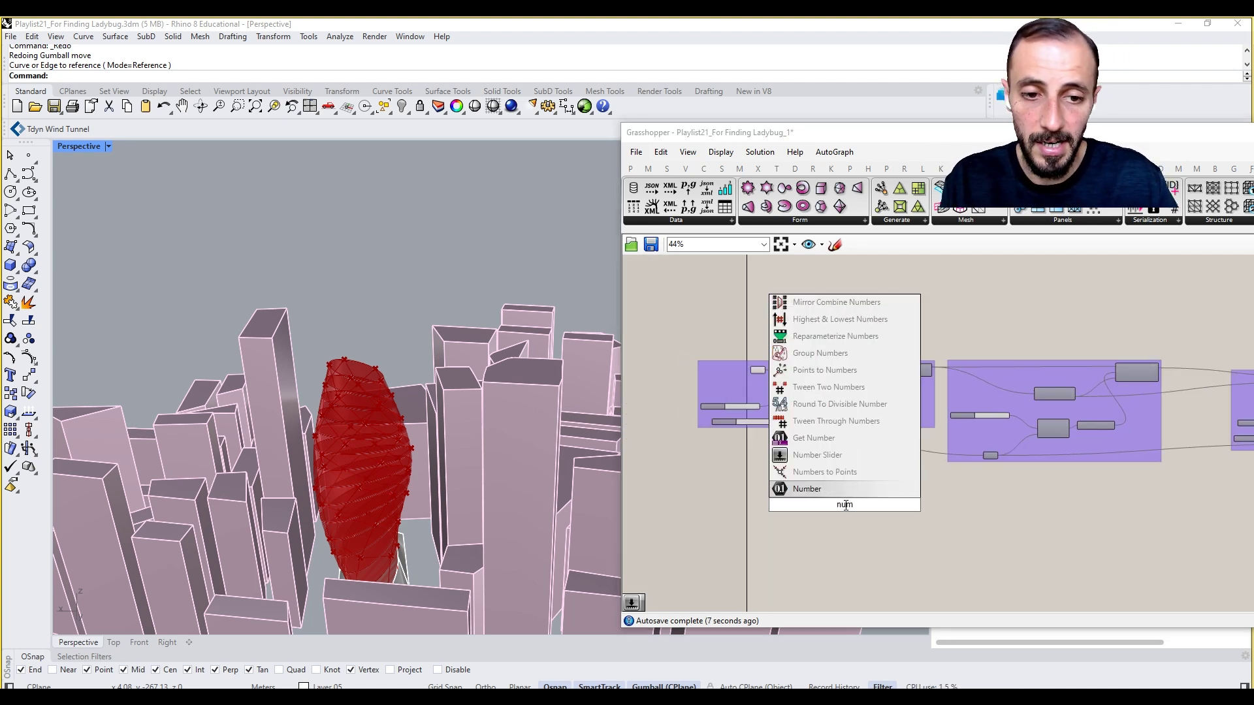
click(823, 489)
scroll(790, 470, up, 5)
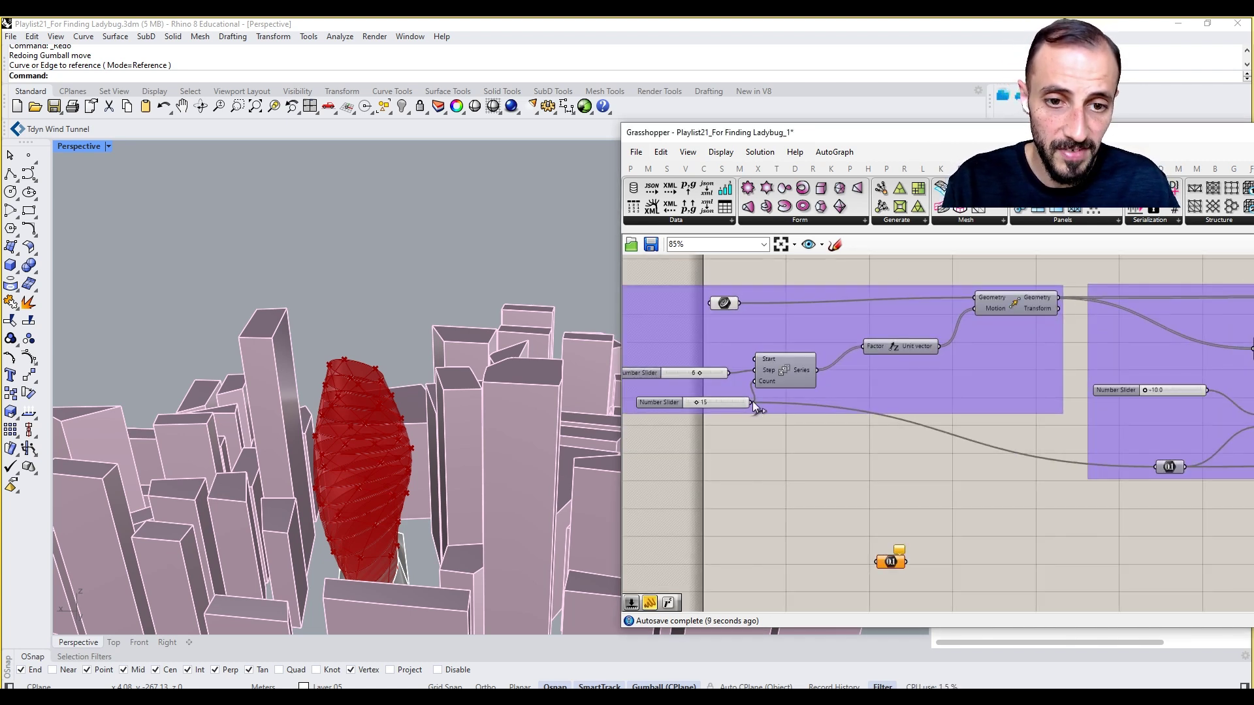
drag(751, 402, 1057, 562)
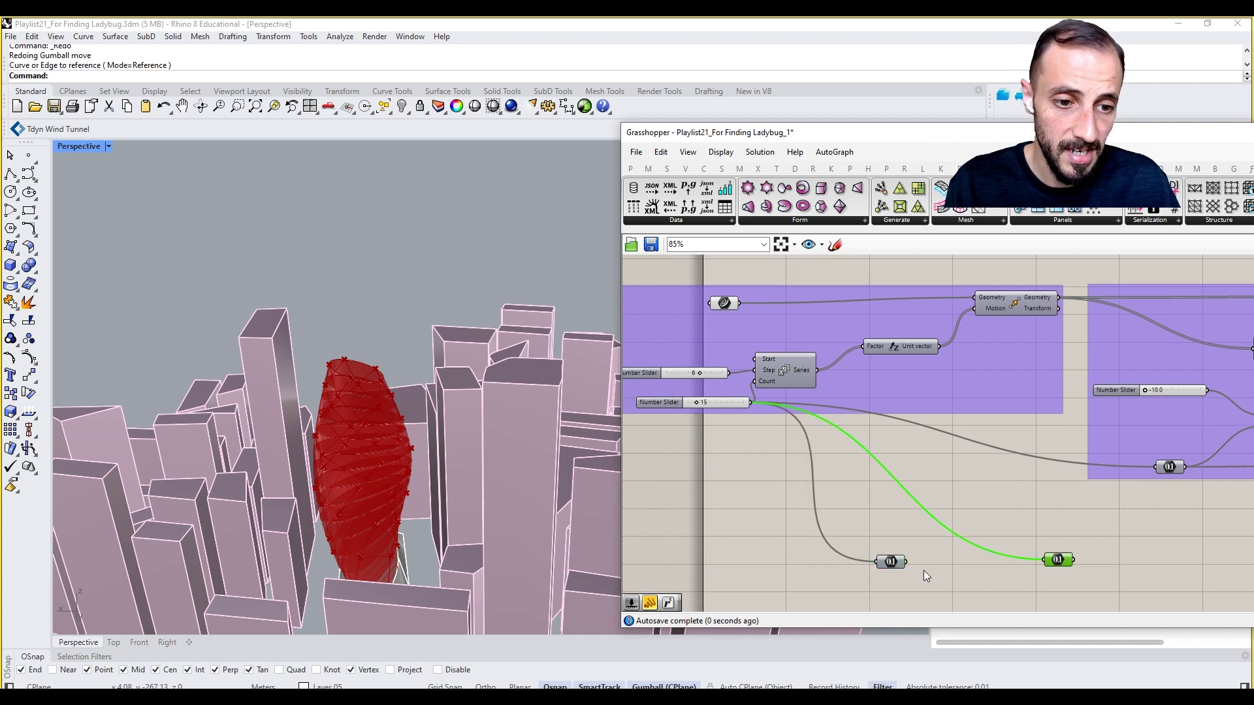
drag(907, 563, 1043, 560)
Move the second Number parameter past the scaling group, to just below the Loft and diagrid components
right_drag(1060, 559, 773, 544)
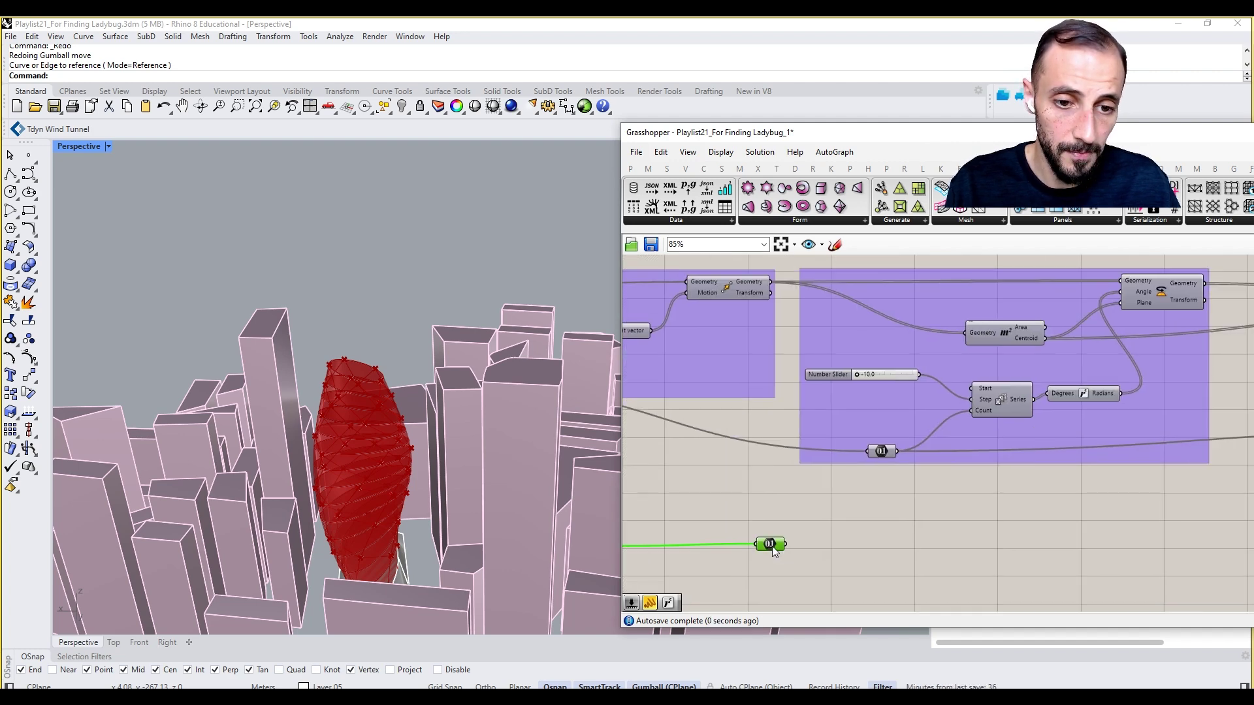
scroll(792, 561, down, 5)
drag(773, 546, 1208, 546)
right_drag(1209, 546, 1100, 542)
scroll(1097, 542, up, 4)
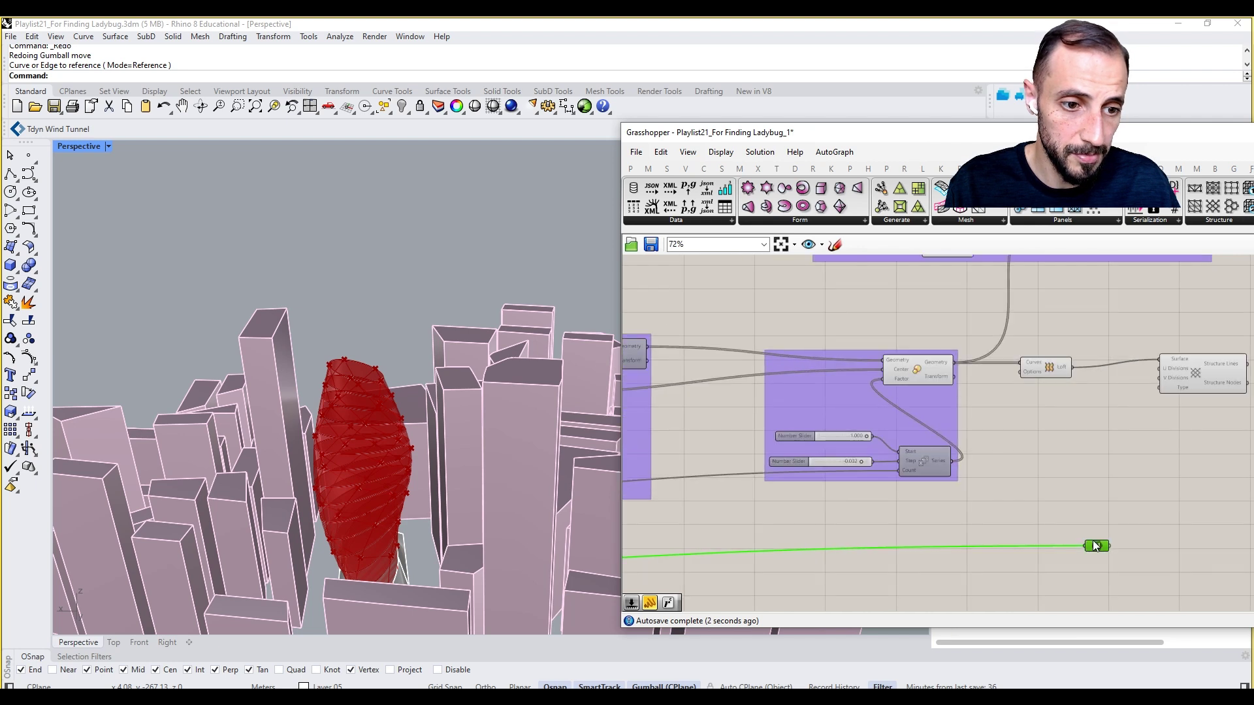
Duplicate the Number parameter just above itself, chained to the original, and connect the copy to the diagrid's U Divisions input
mouse_move(1097, 542)
alt+mouse_down()
mouse_move(1134, 467)
mouse_move(1126, 495)
alt+mouse_up()
alt+drag(1103, 547, 1100, 482)
right_drag(1148, 498, 1016, 517)
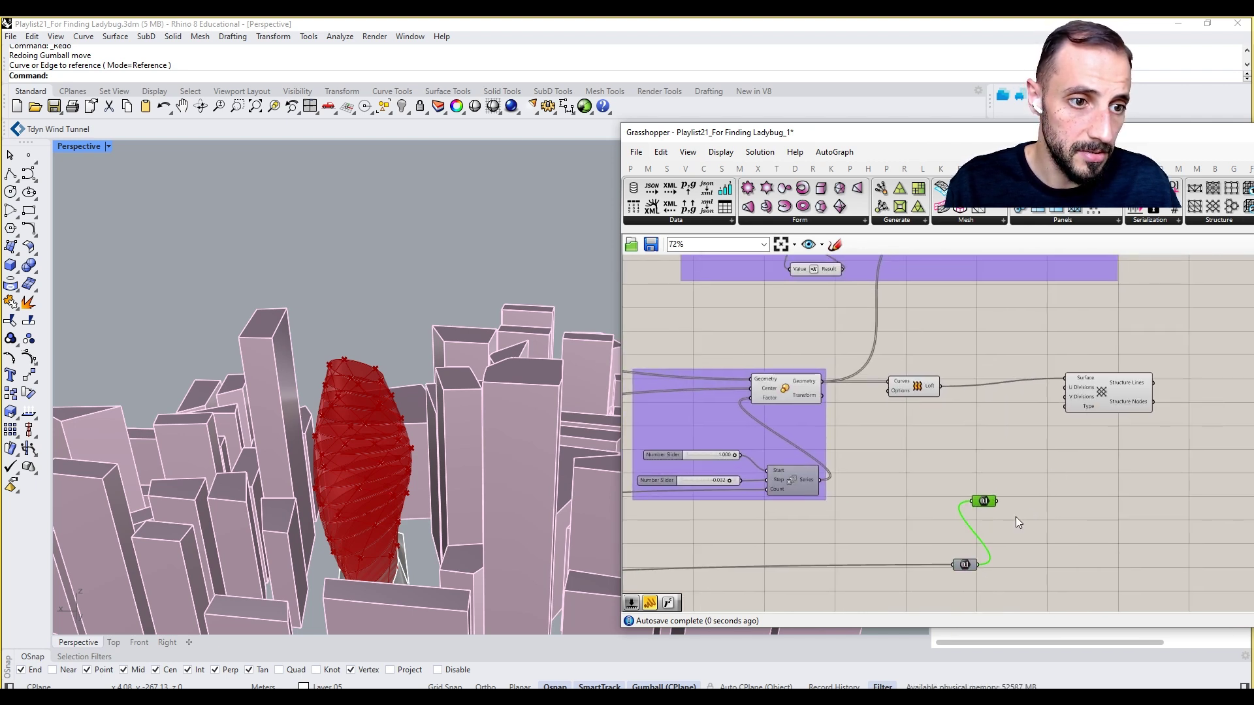
drag(995, 501, 1075, 418)
Add a number slider set to 60 and connect it to the diagrid's V Divisions input
scroll(347, 377, up, 5)
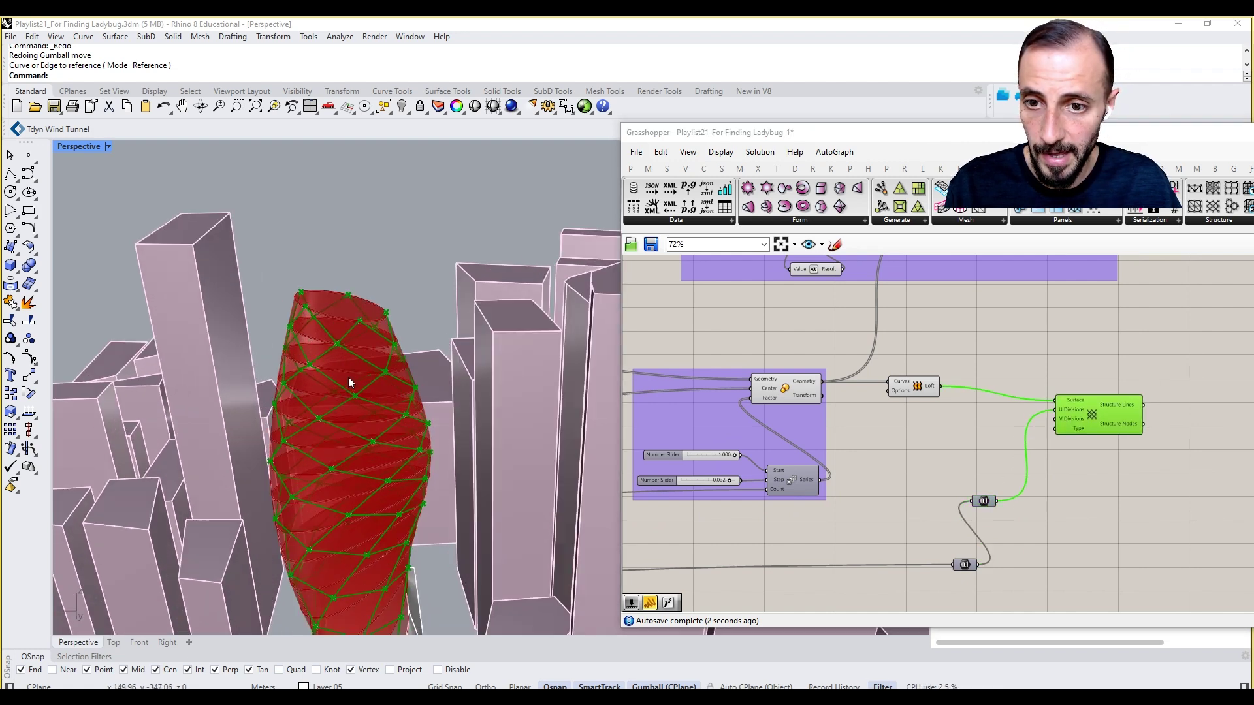
scroll(365, 369, up, 5)
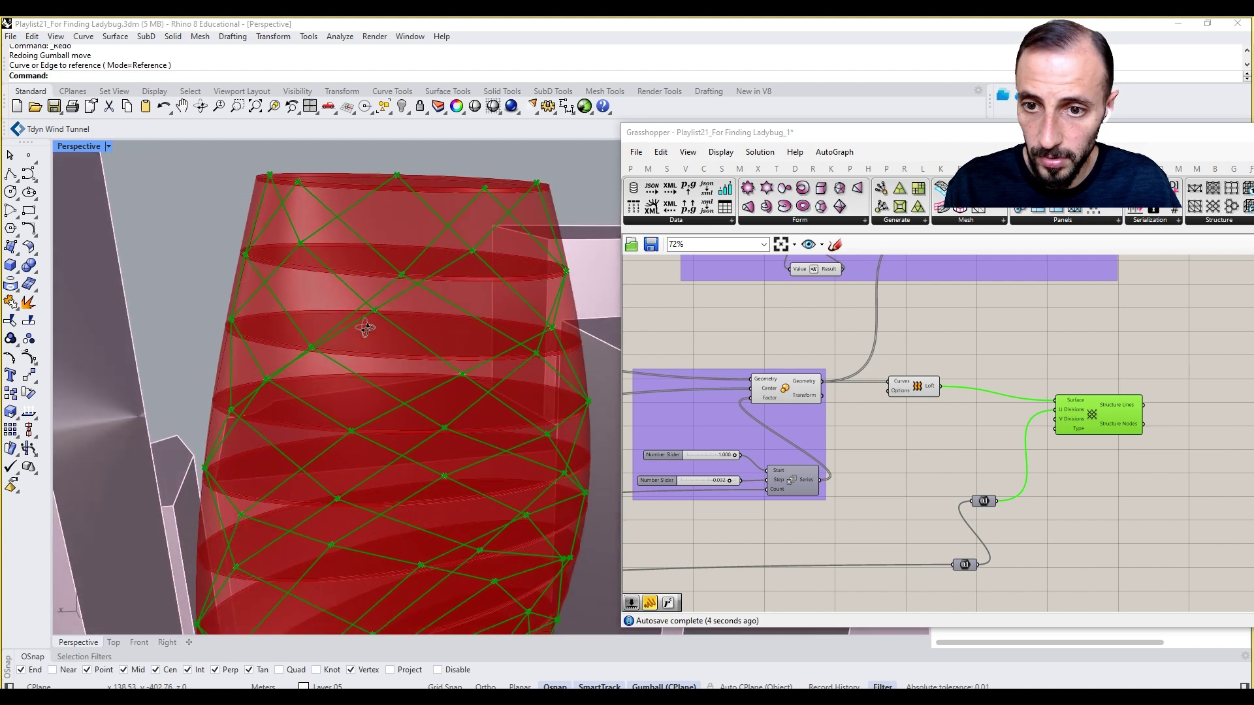
right_drag(295, 326, 587, 457)
scroll(464, 367, down, 7)
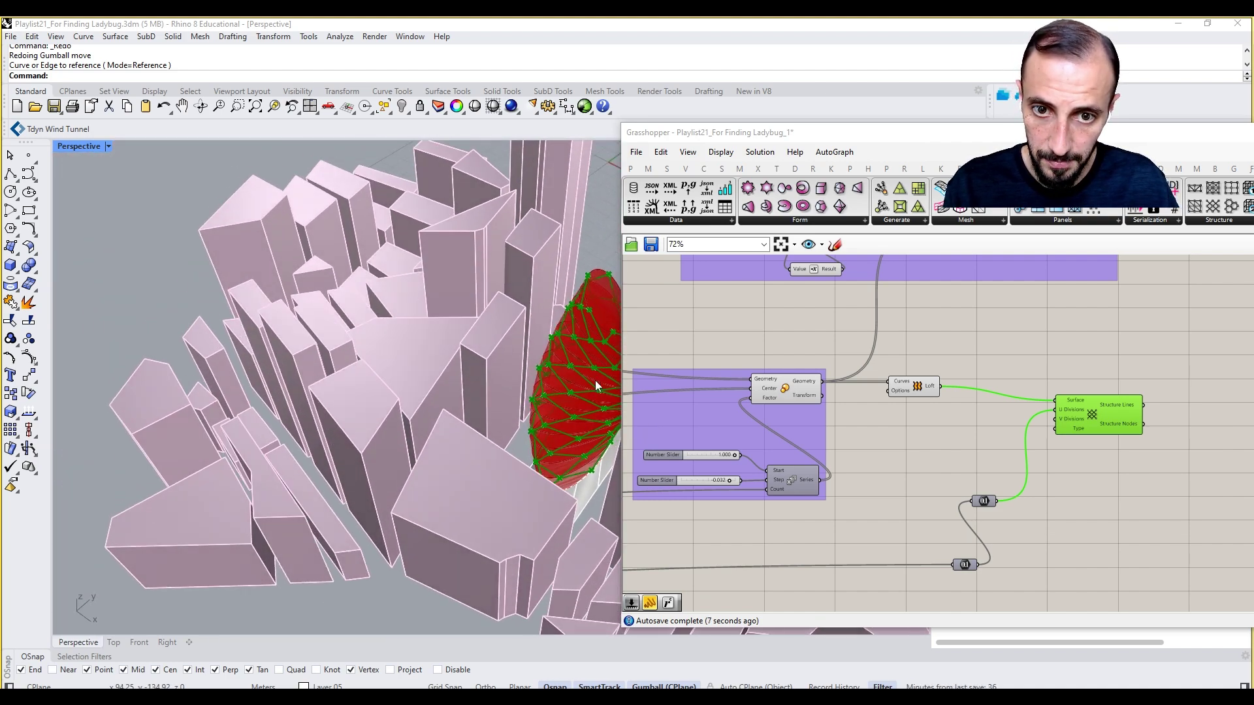
double_click(965, 454)
text(60)
key(Return)
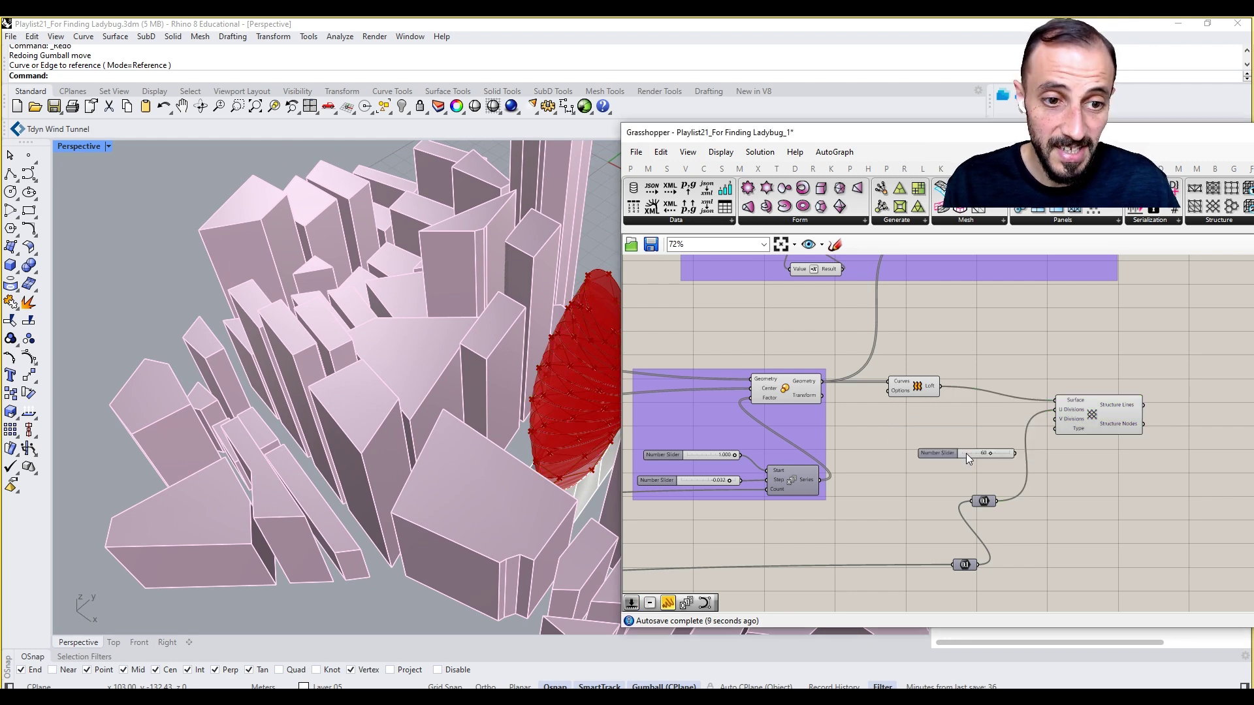
scroll(1016, 448, up, 1)
drag(1072, 417, 1072, 416)
click(1100, 416)
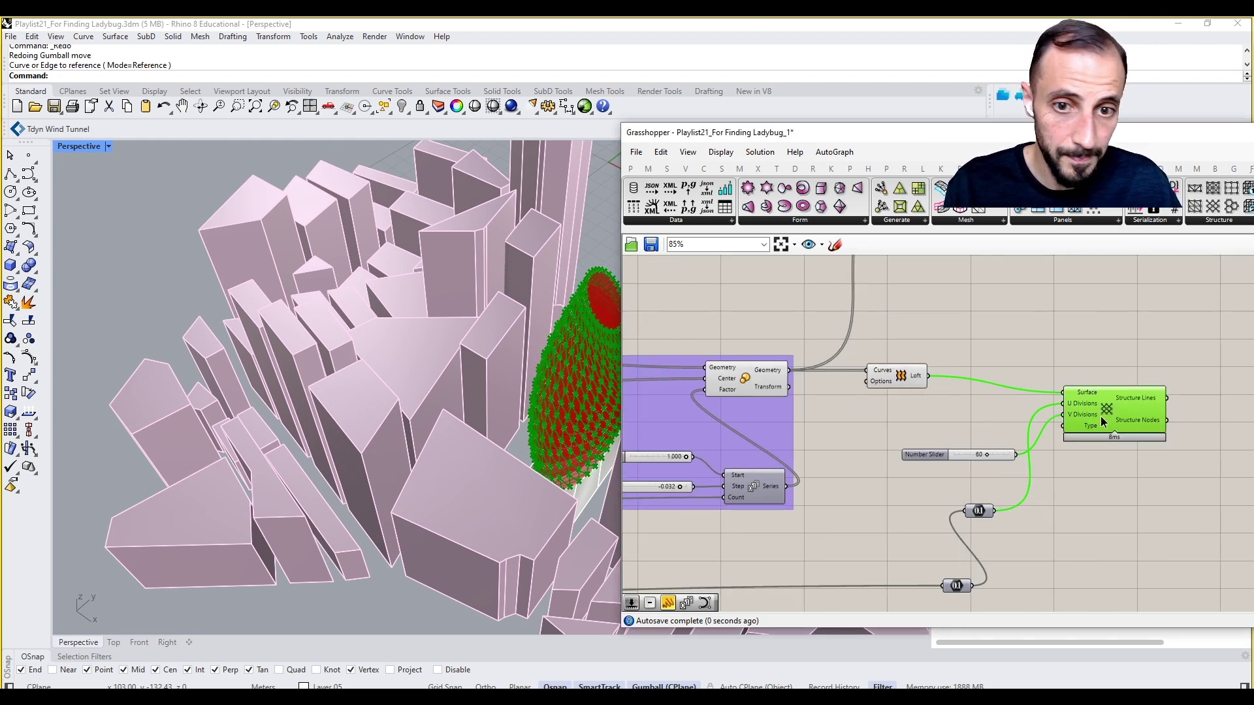
Add a Boolean Toggle and connect it to the diagrid's Type input
right_drag(597, 431, 522, 408)
scroll(487, 456, up, 4)
right_drag(487, 456, 451, 450)
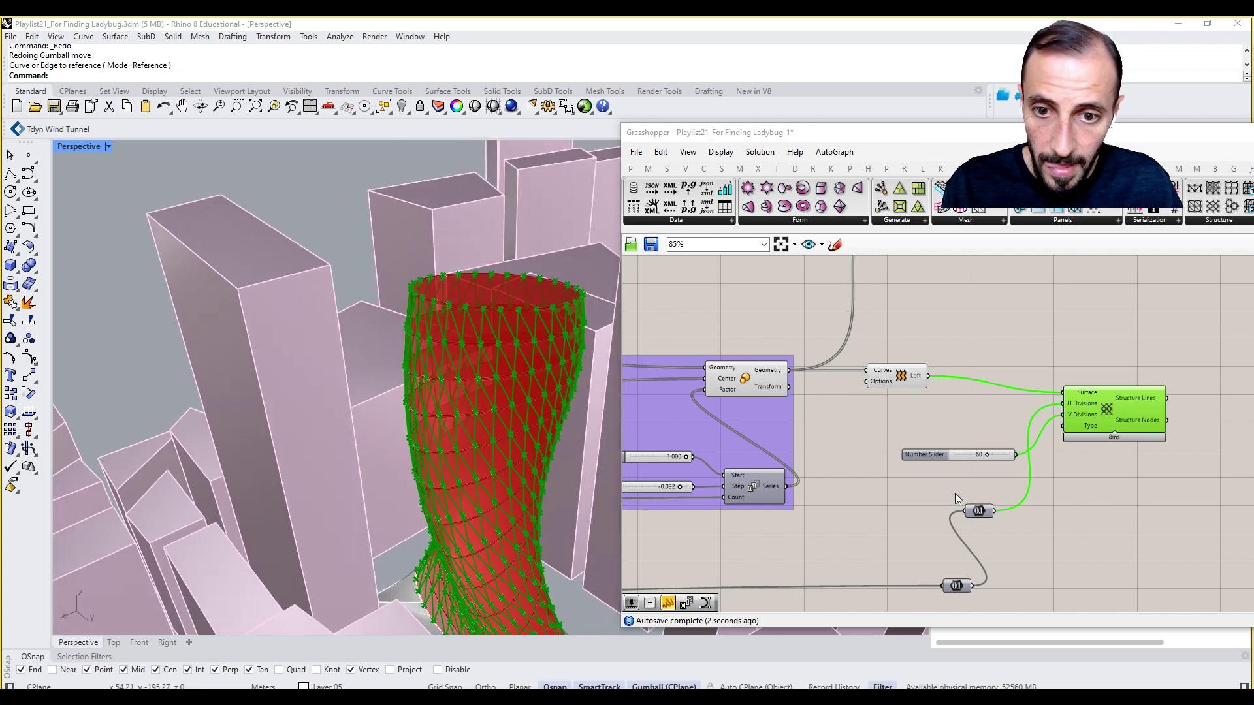
mouse_move(1080, 419)
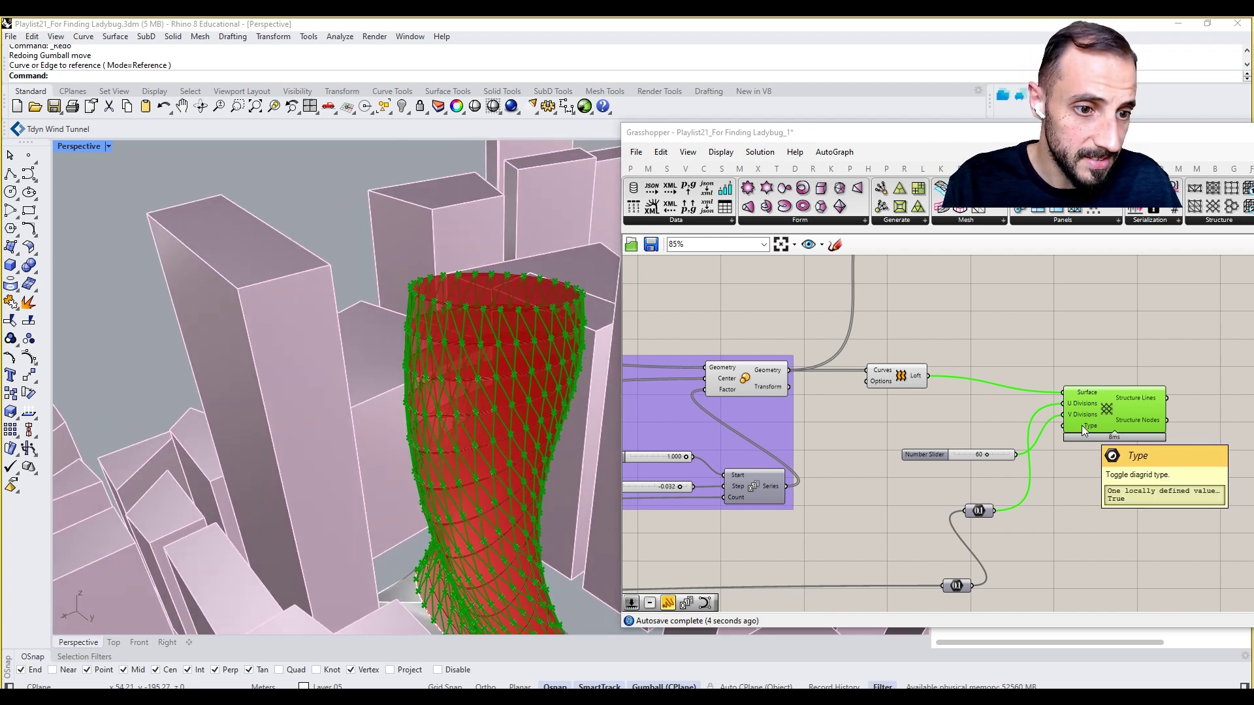
double_click(1076, 500)
text(t)
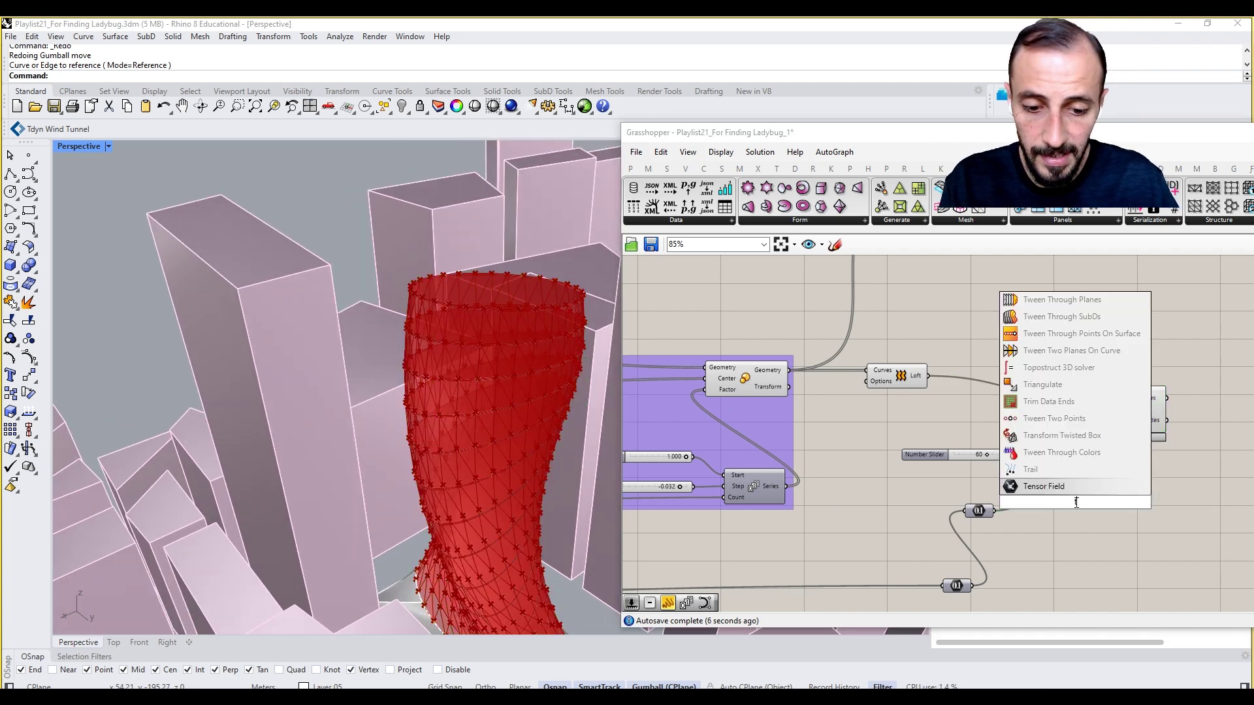
text(oog)
key(BackSpace)
key(BackSpace)
text(g)
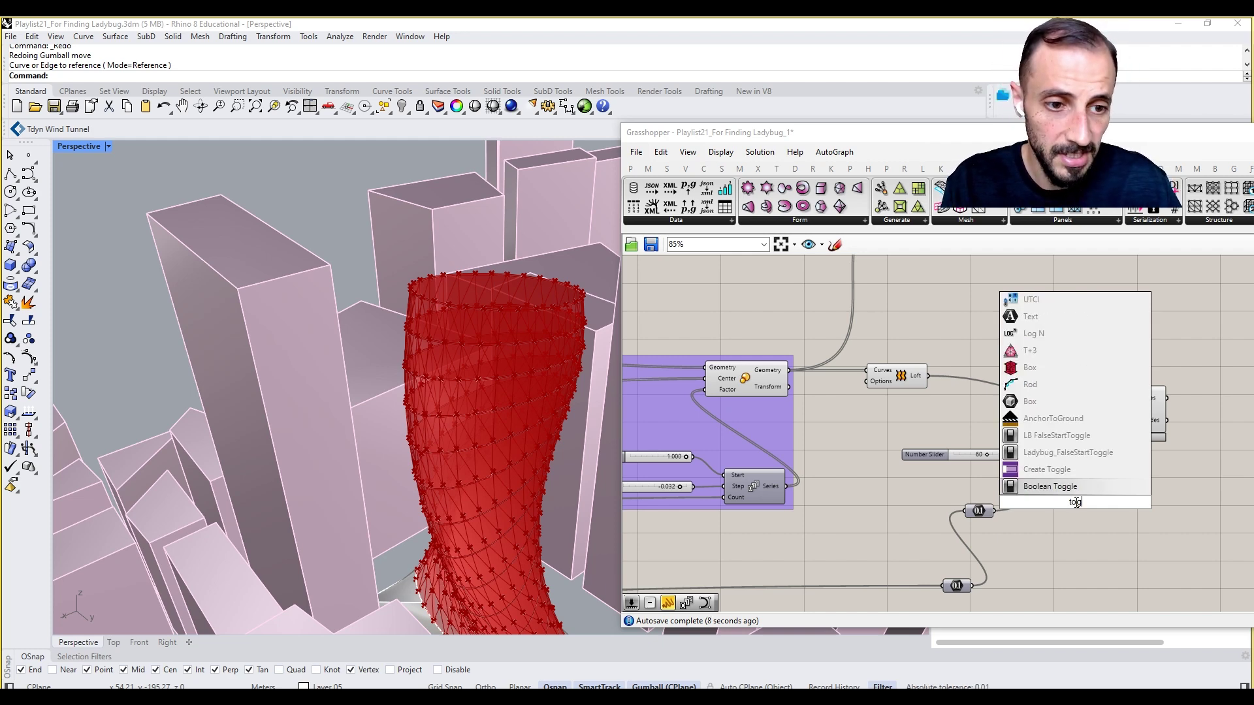
key(Return)
drag(1117, 502, 1064, 425)
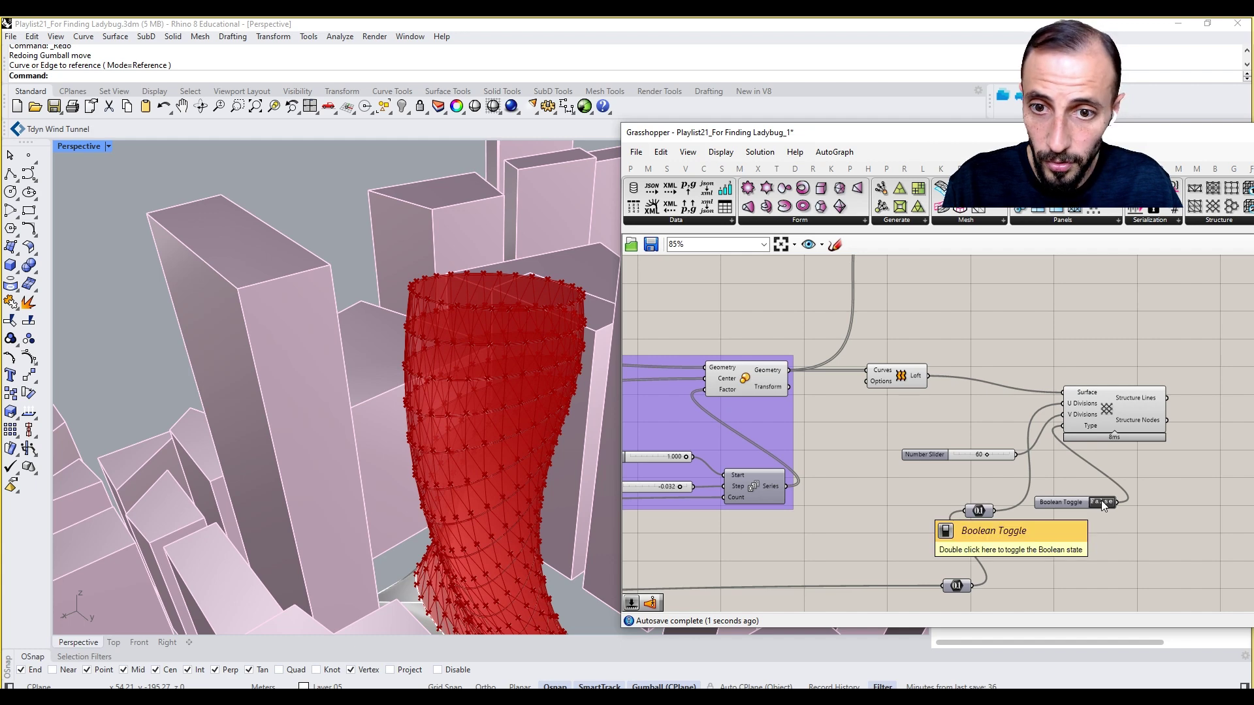
Highlight the diagrid and switch its Boolean Toggle between True and False, comparing the line patterns on the tower's skin
click(1122, 435)
right_drag(511, 420, 460, 344)
scroll(487, 312, up, 3)
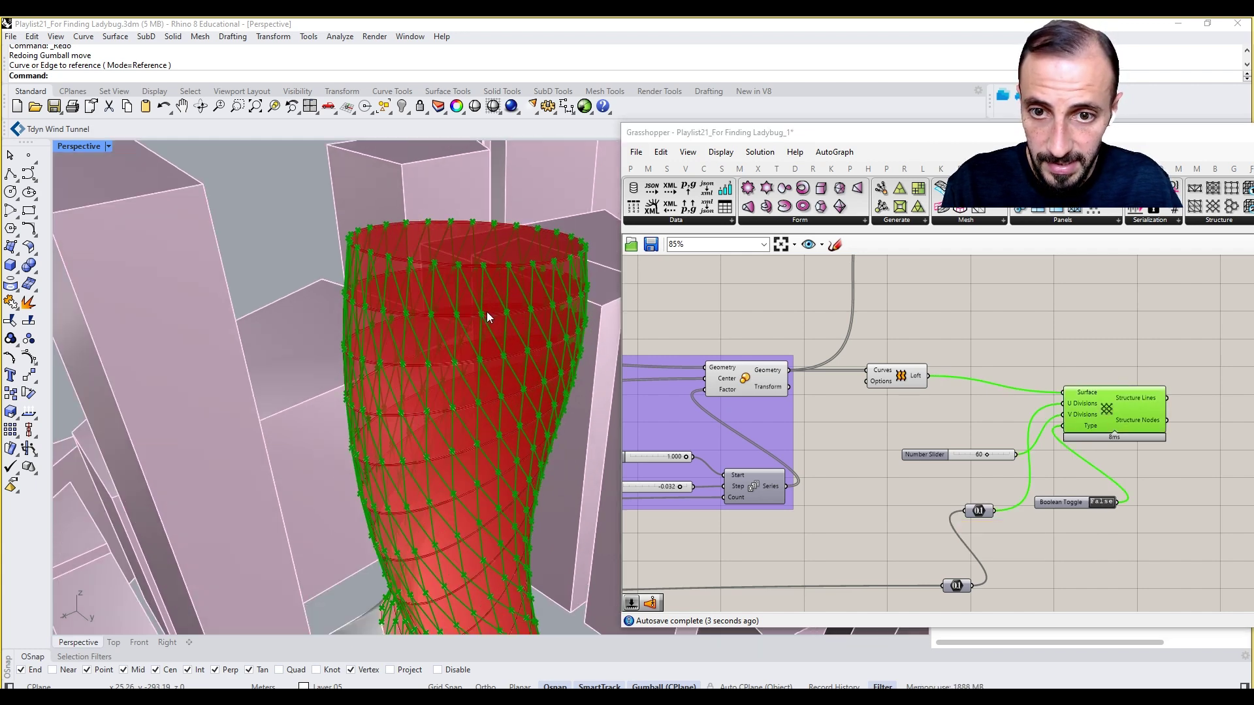
double_click(1102, 502)
right_drag(581, 395, 341, 338)
right_drag(344, 417, 312, 367)
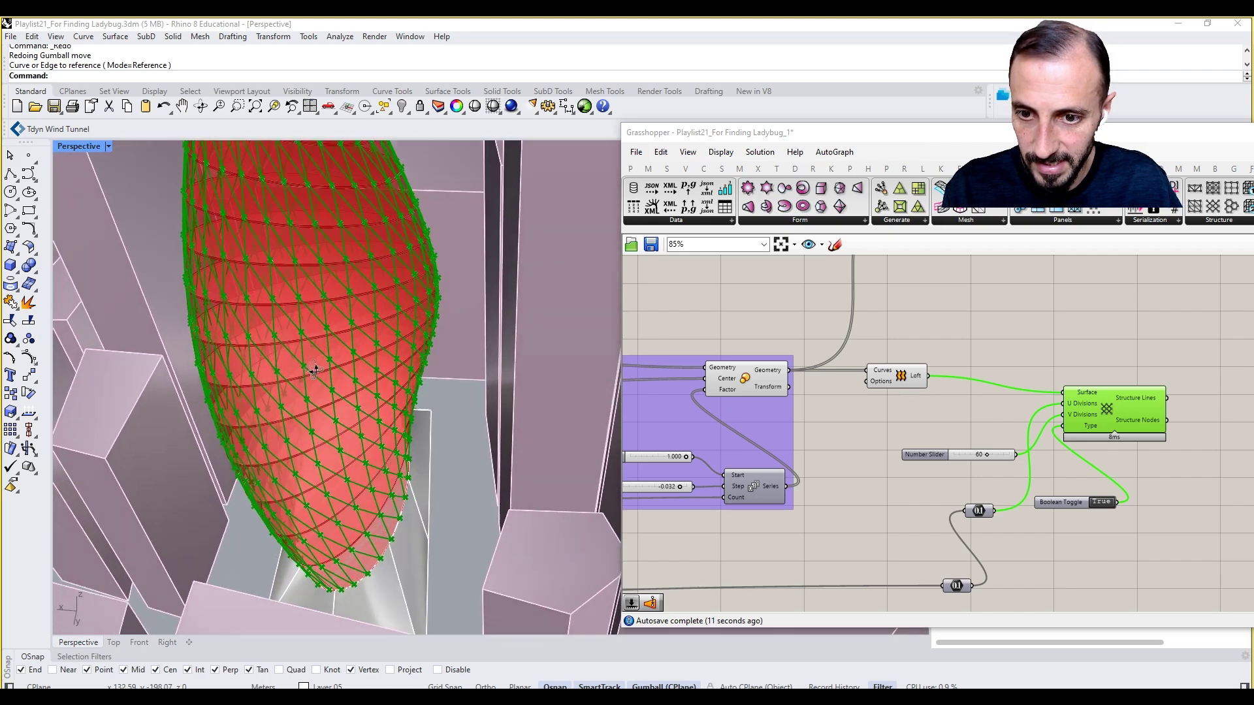
click(1101, 502)
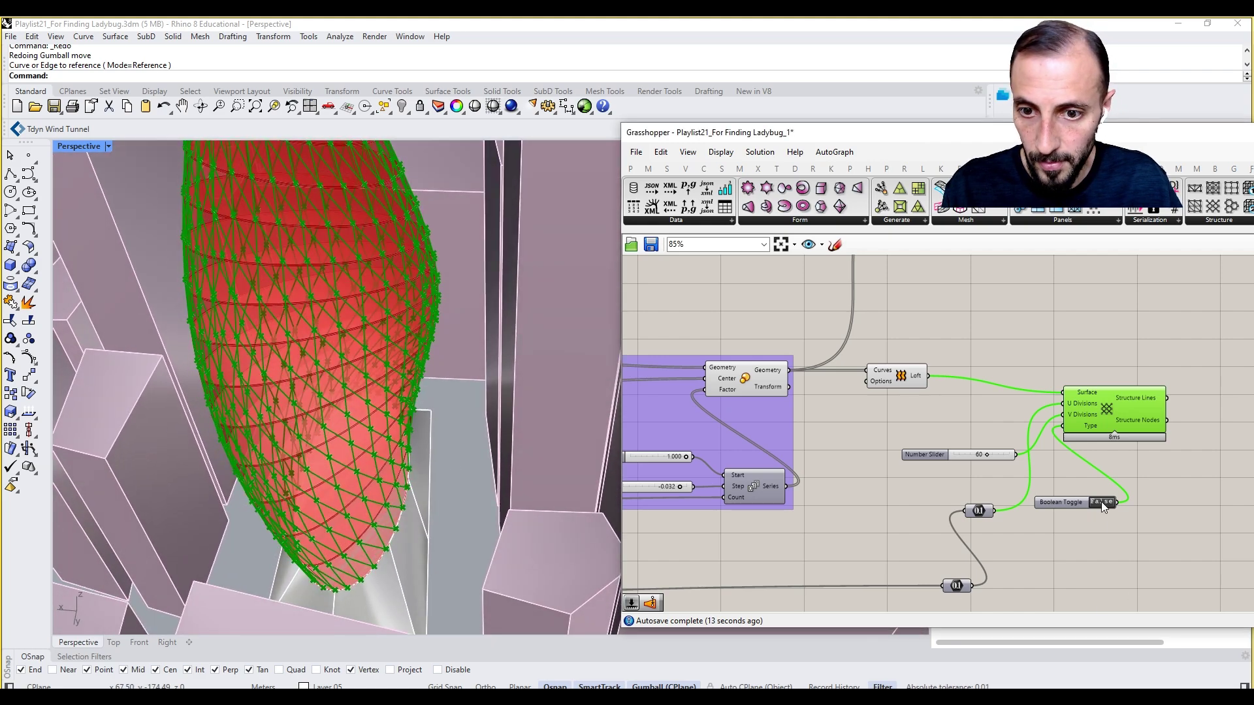
click(1100, 501)
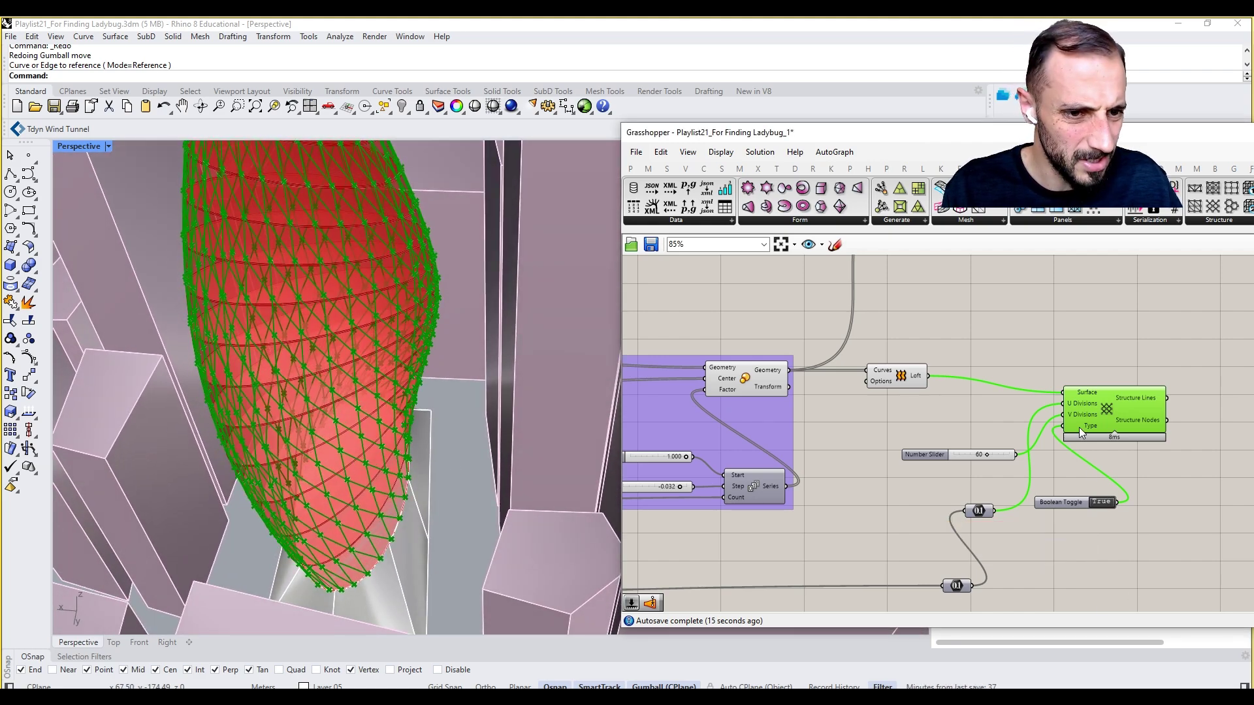
Compare both diagrid types up close at the tower's base and leave the Boolean Toggle at False
mouse_move(1081, 425)
mouse_move(398, 451)
right_down()
mouse_move(373, 490)
mouse_move(386, 562)
mouse_move(378, 554)
mouse_move(454, 596)
mouse_move(551, 601)
right_up()
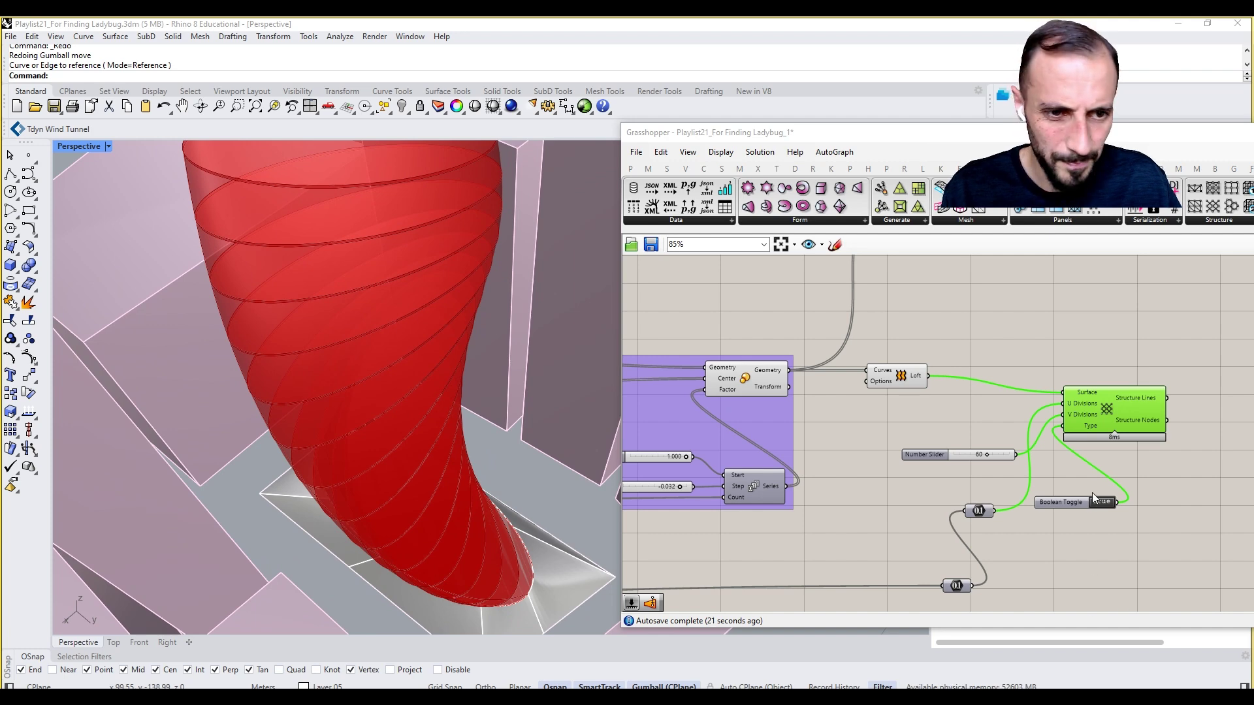
right_drag(1161, 557, 1123, 562)
right_drag(562, 534, 558, 570)
scroll(465, 526, up, 6)
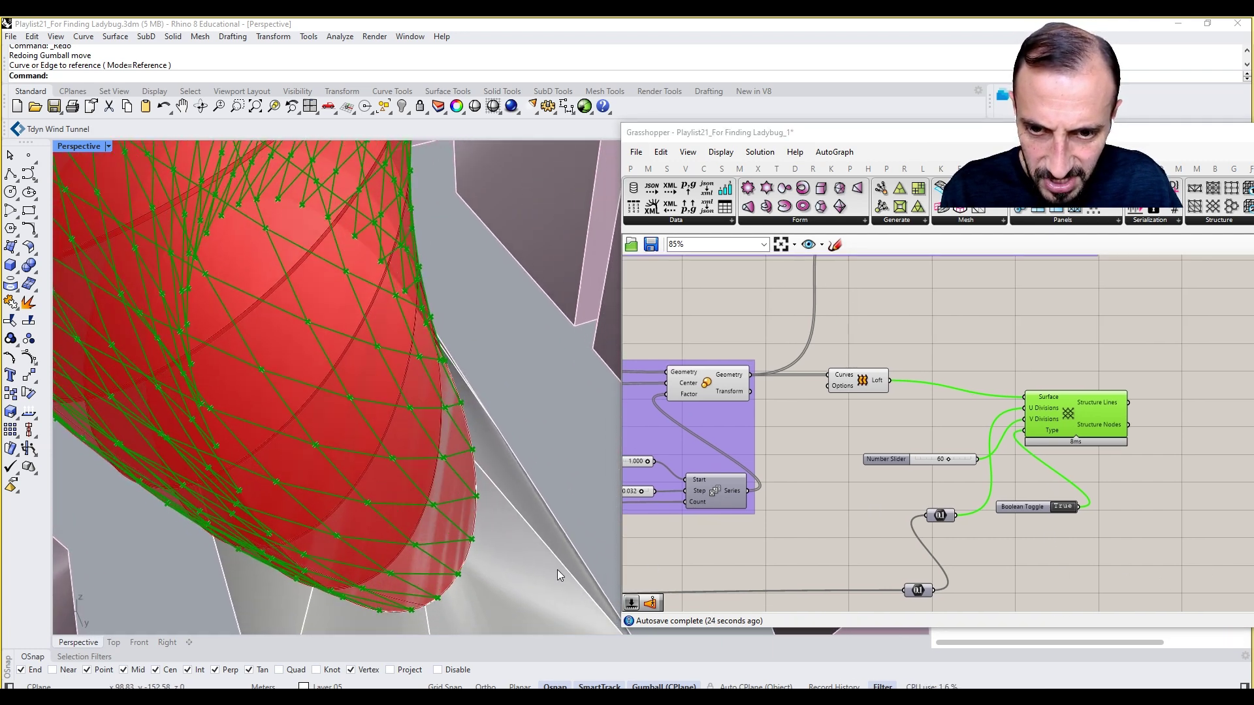
double_click(1068, 507)
double_click(1068, 506)
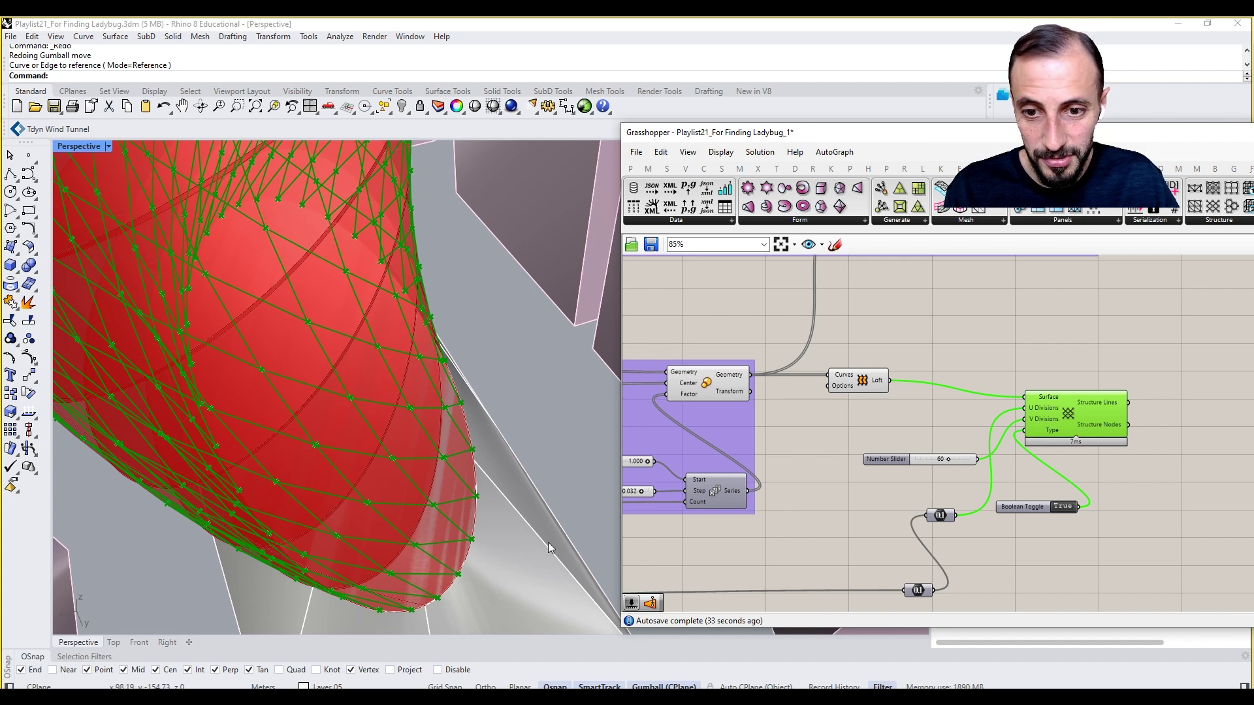
double_click(1062, 507)
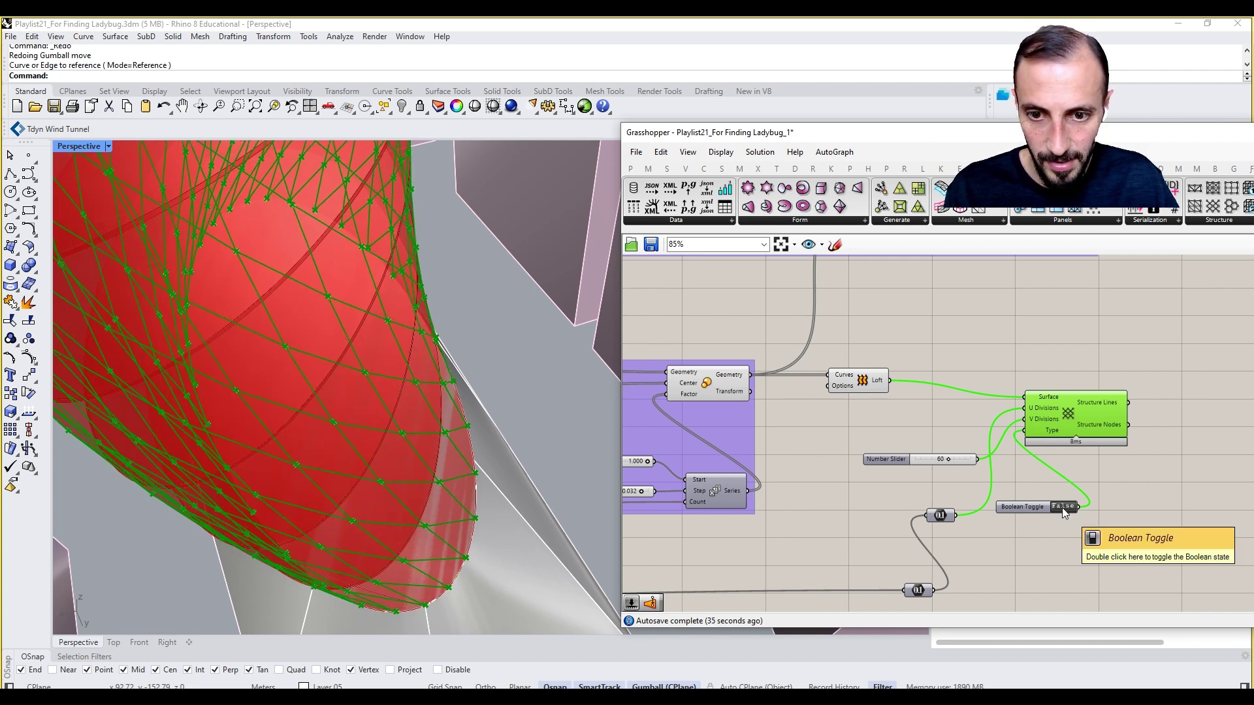
Reposition the diagrid component and its Boolean Toggle to space them out from the other inputs
right_drag(1125, 424, 1016, 442)
drag(1016, 442, 1048, 434)
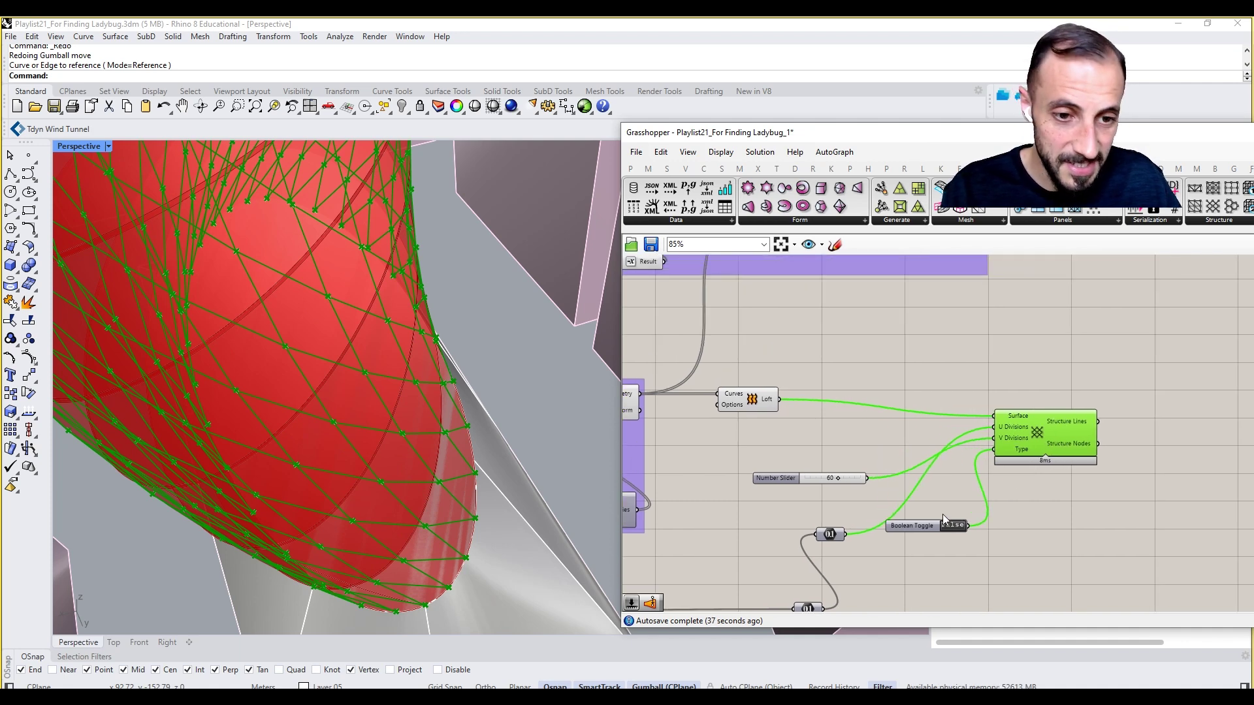
drag(926, 527, 941, 542)
right_drag(1030, 511, 1022, 526)
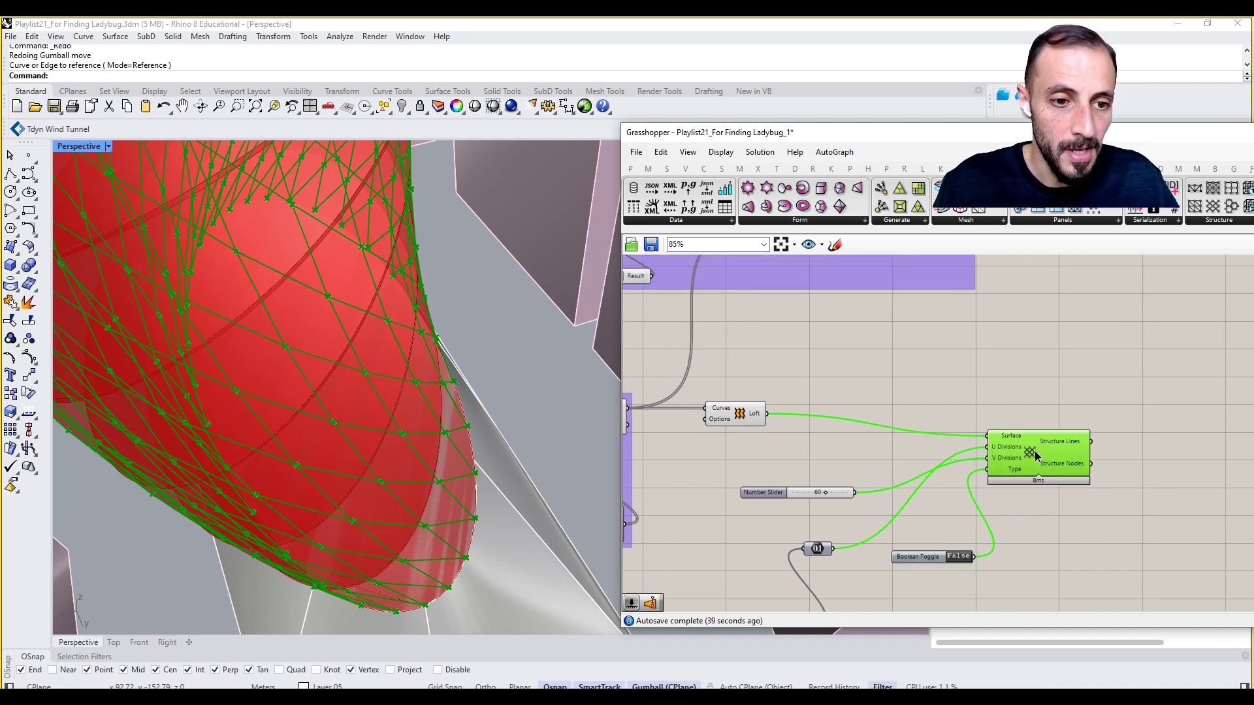
drag(1034, 452, 1044, 459)
right_drag(1030, 489, 984, 498)
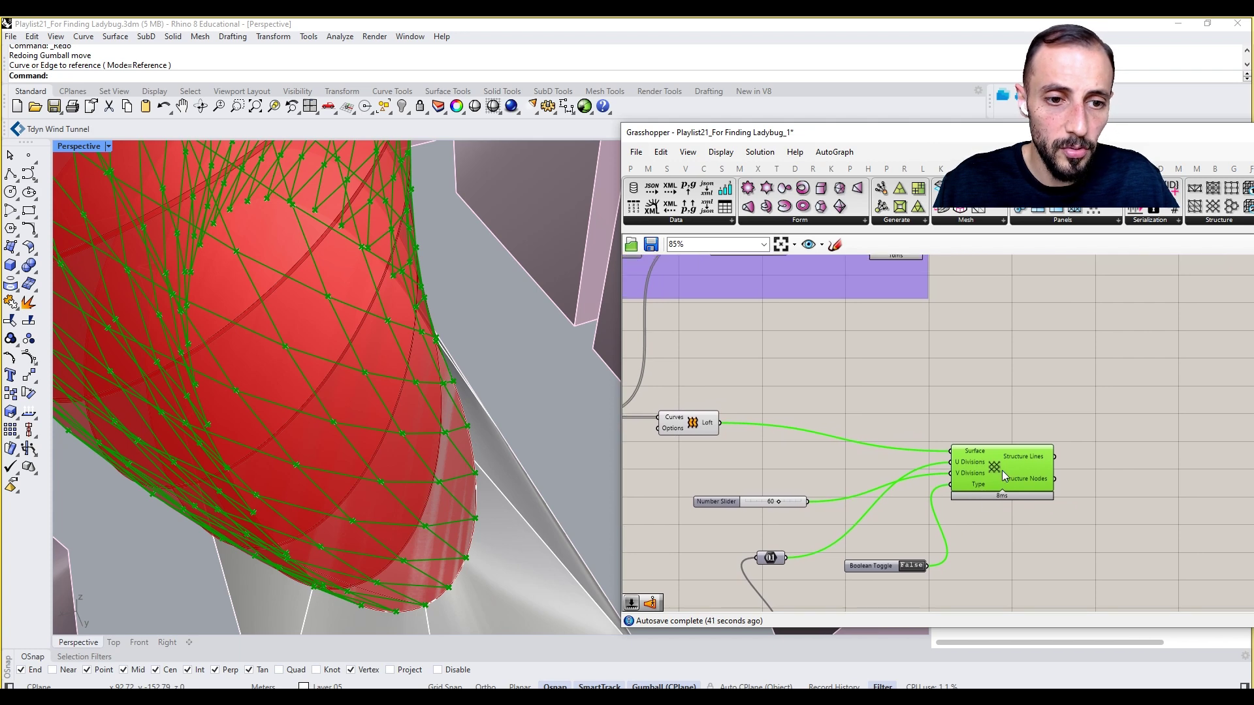
Group the diagrid component with its 60 slider, two Number parameters and Boolean Toggle, and move the group down and away from the Loft
scroll(1026, 384, down, 2)
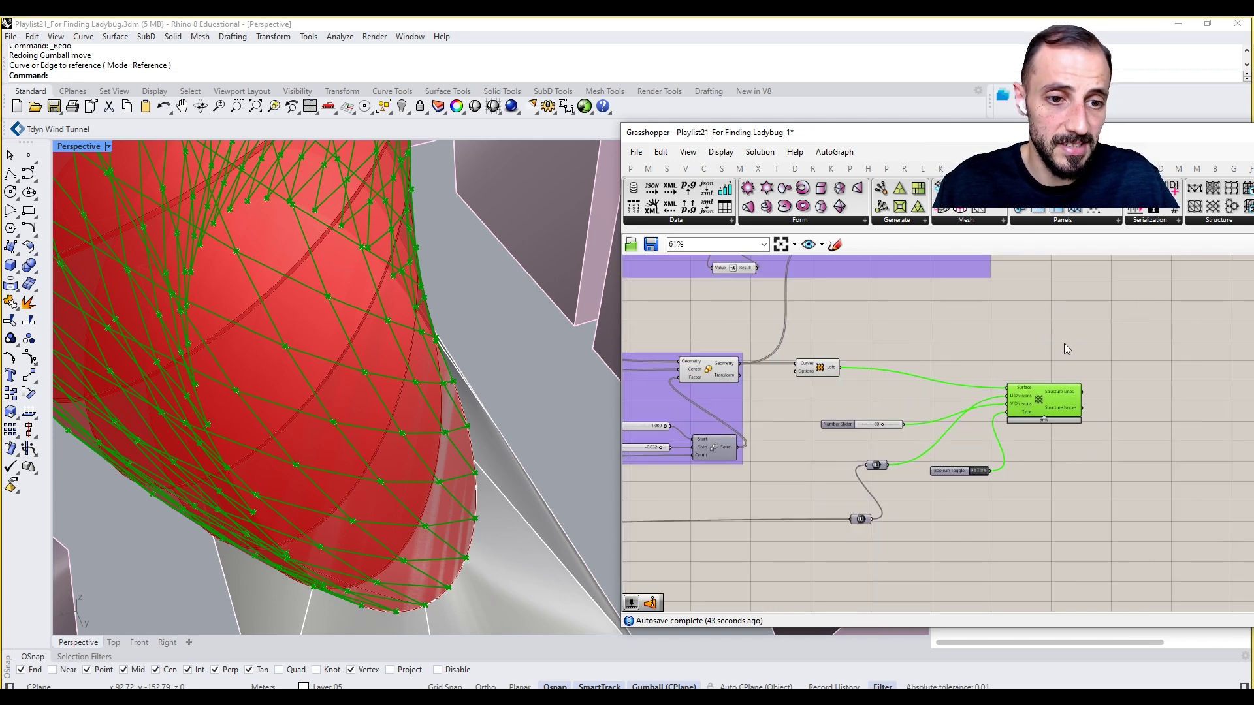
drag(1091, 358, 867, 535)
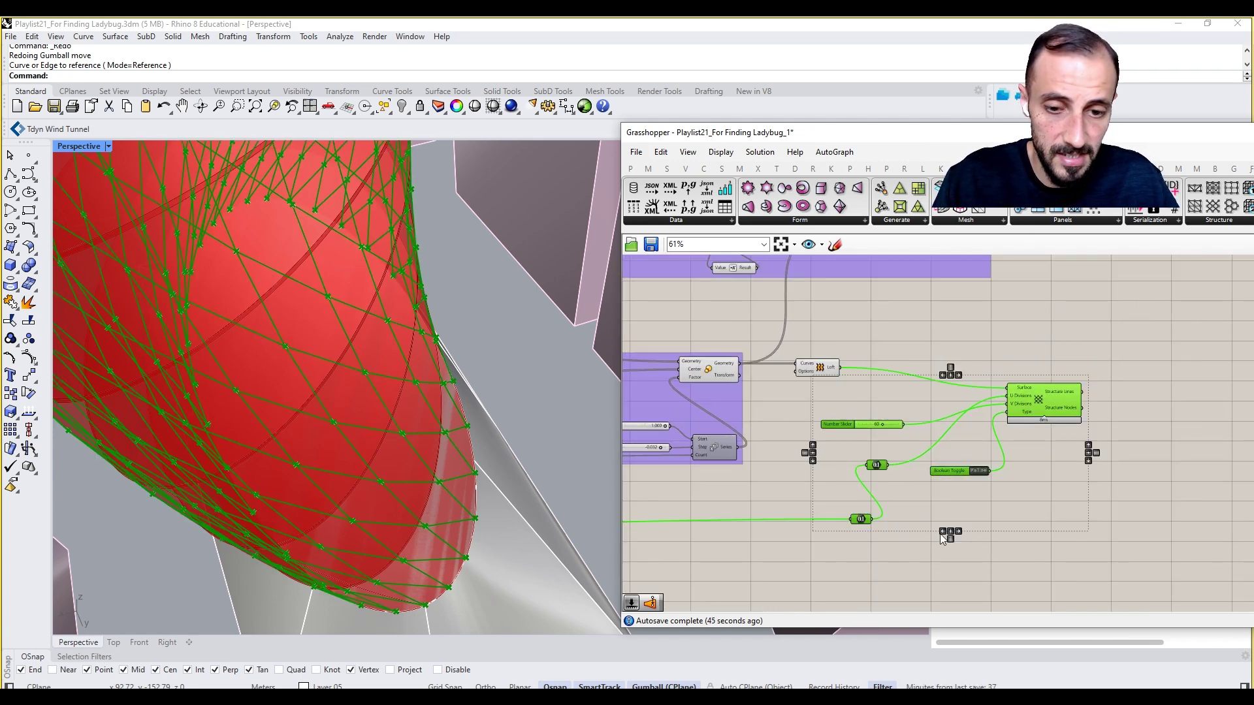
key(ctrl+g)
drag(1055, 395, 1107, 434)
click(1092, 376)
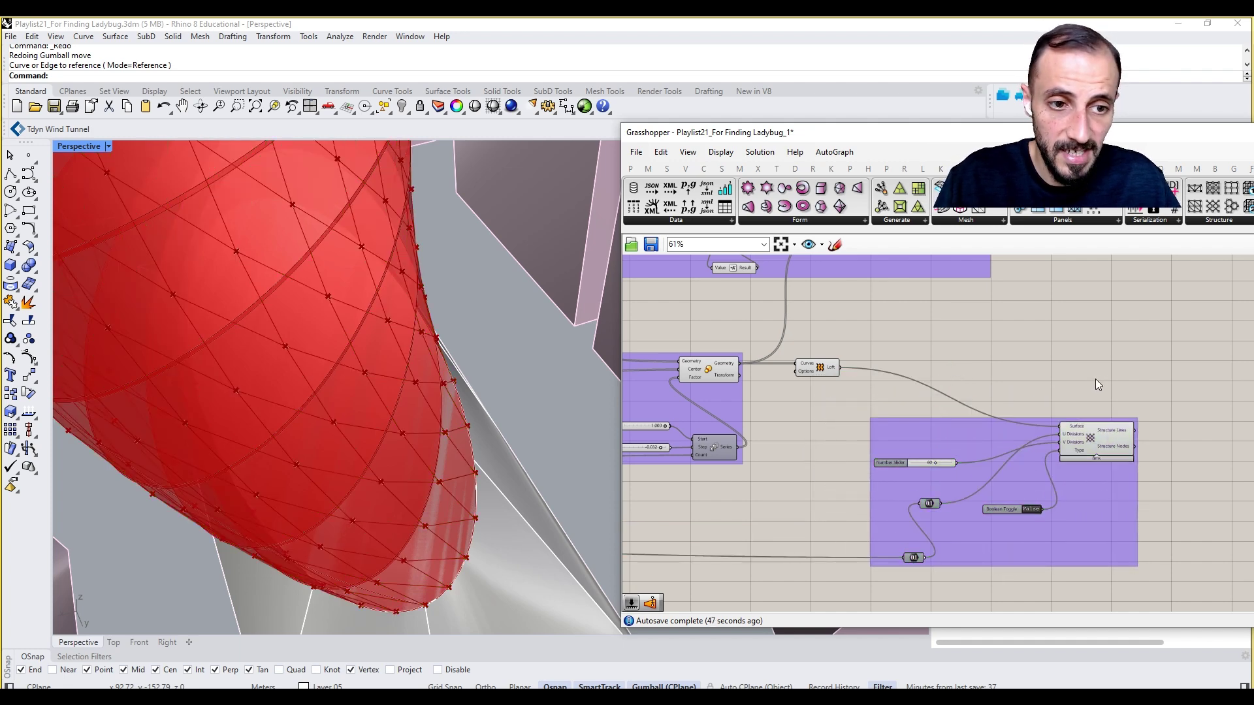
Add a Pipe component beside the diagrid group and connect the Structure Lines output to its Curve input
right_drag(1095, 384, 1035, 461)
double_click(1036, 461)
text(pi)
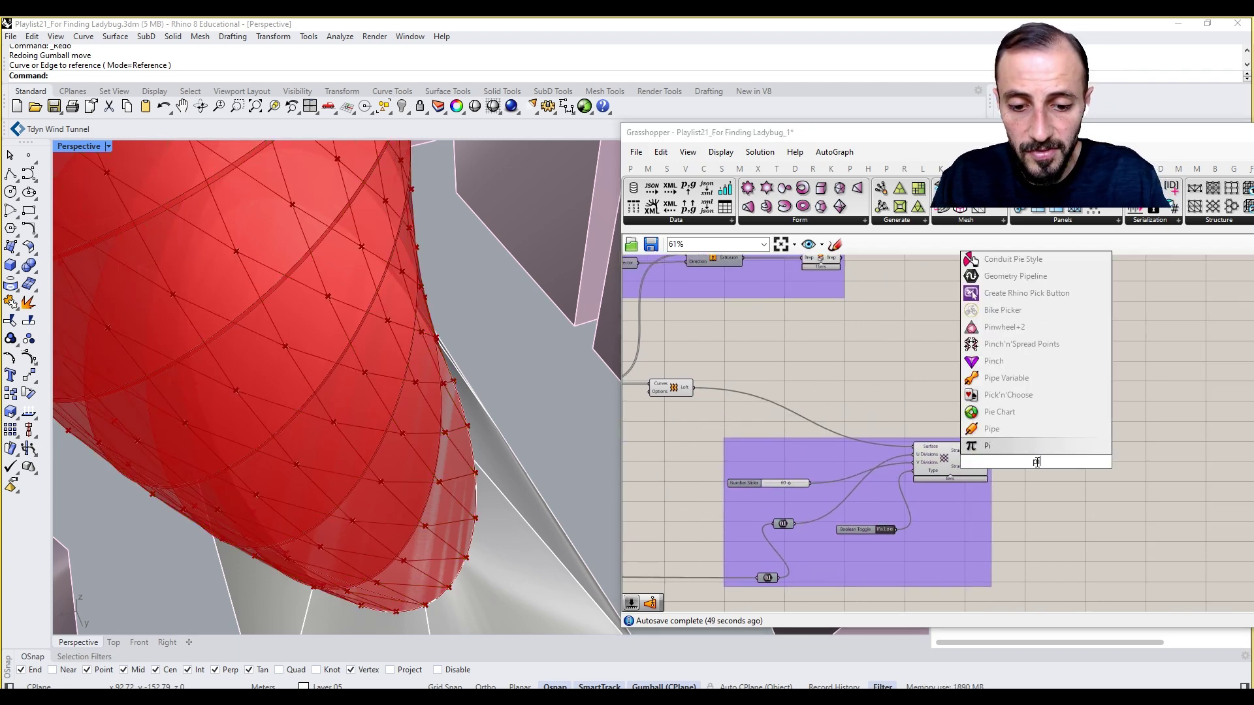
text(pe)
key(Return)
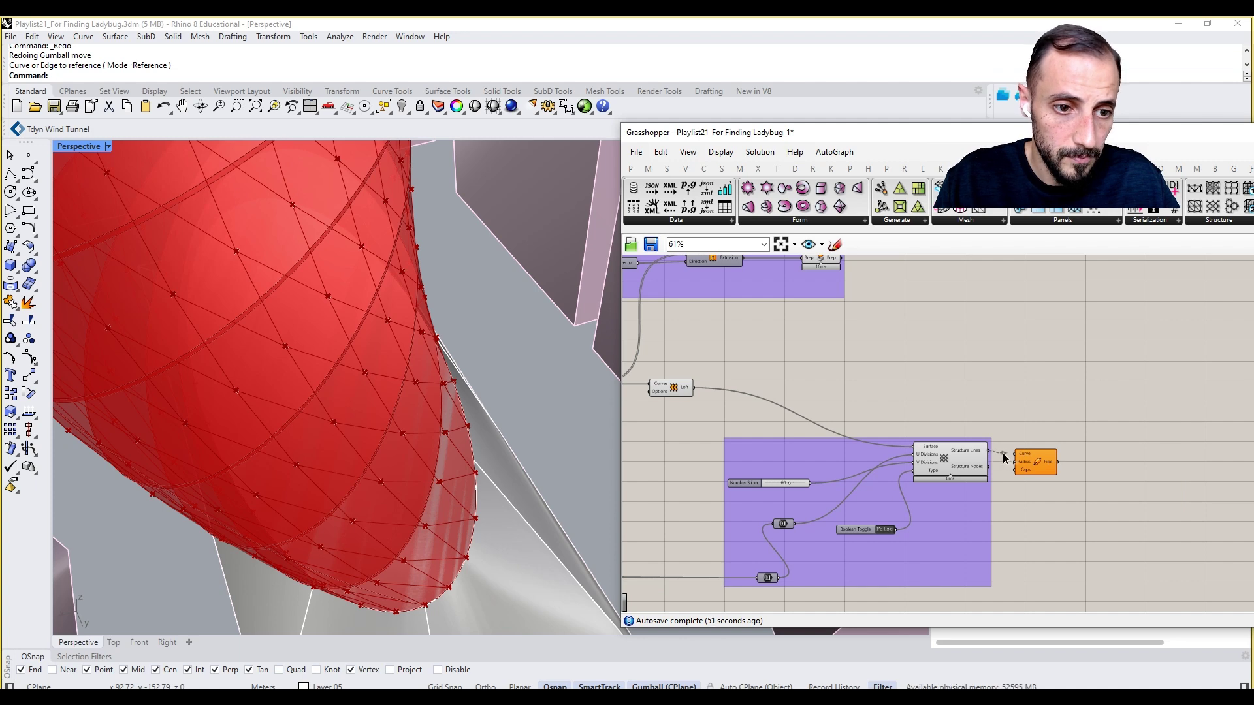
drag(1004, 457, 1016, 454)
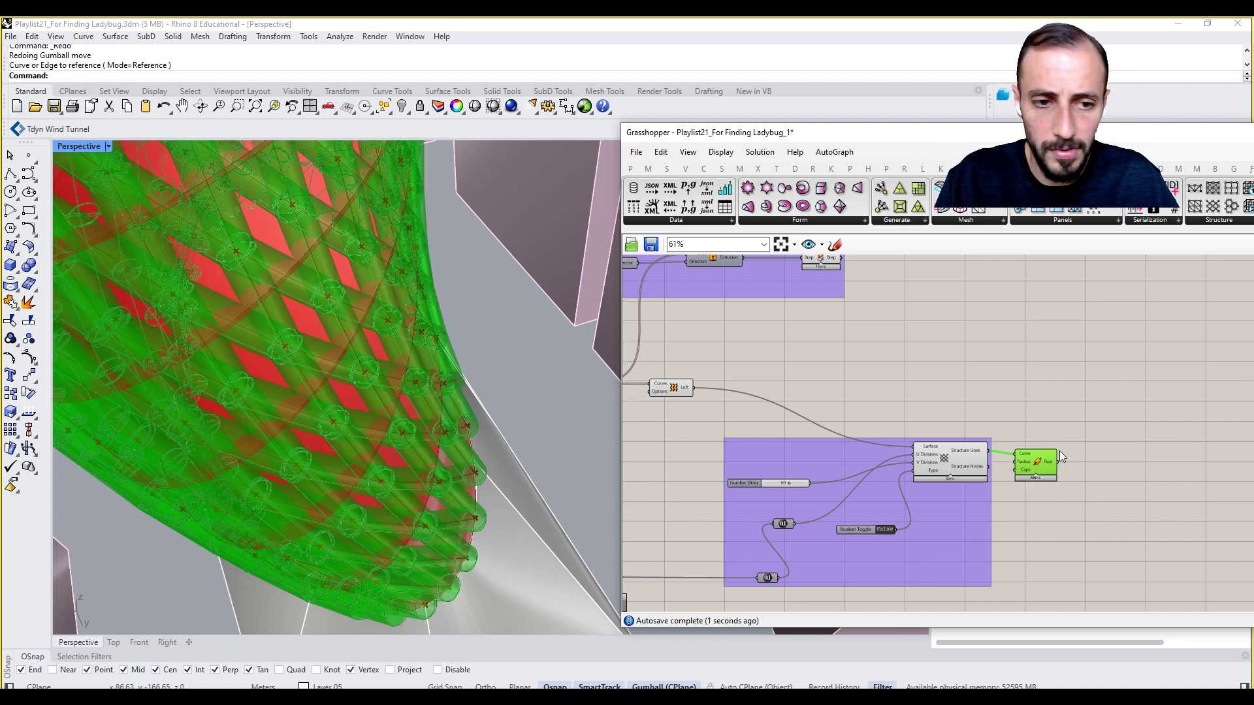
Add a Number Slider set to 0.05 below the Pipe component and connect it to the Radius input
click(1027, 511)
double_click(1027, 509)
text(0.)
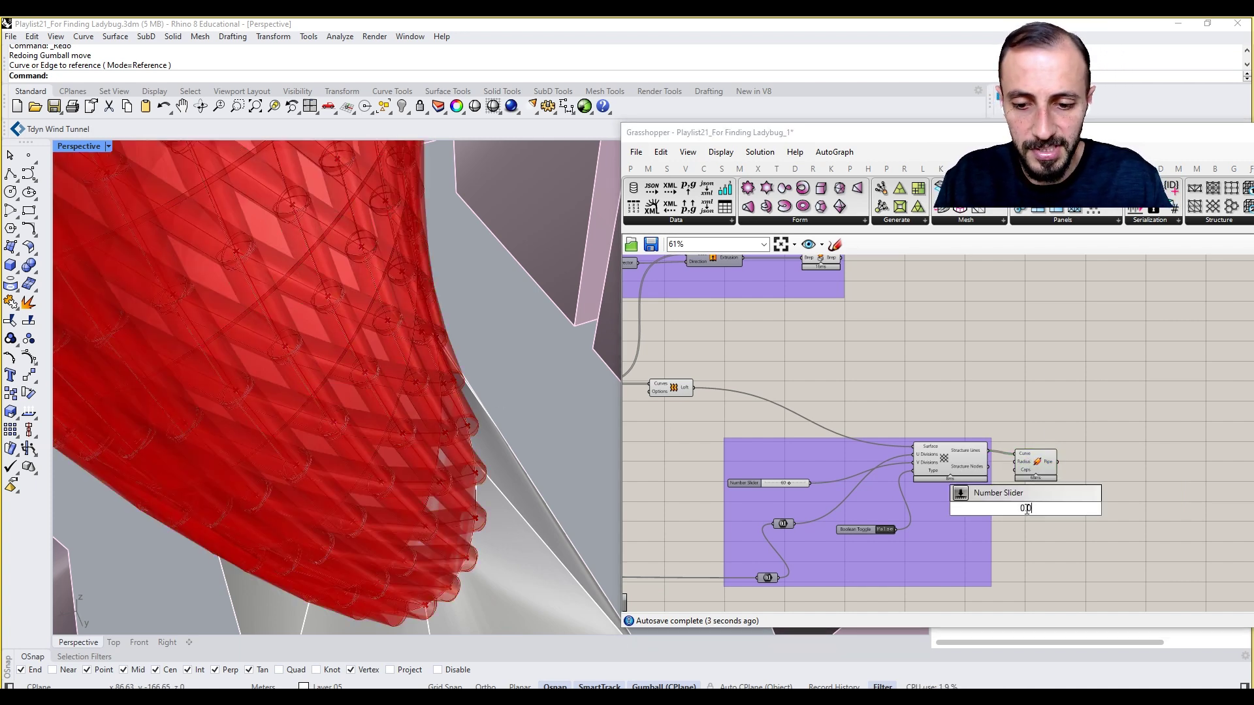
text(05)
key(Return)
scroll(1067, 504, up, 2)
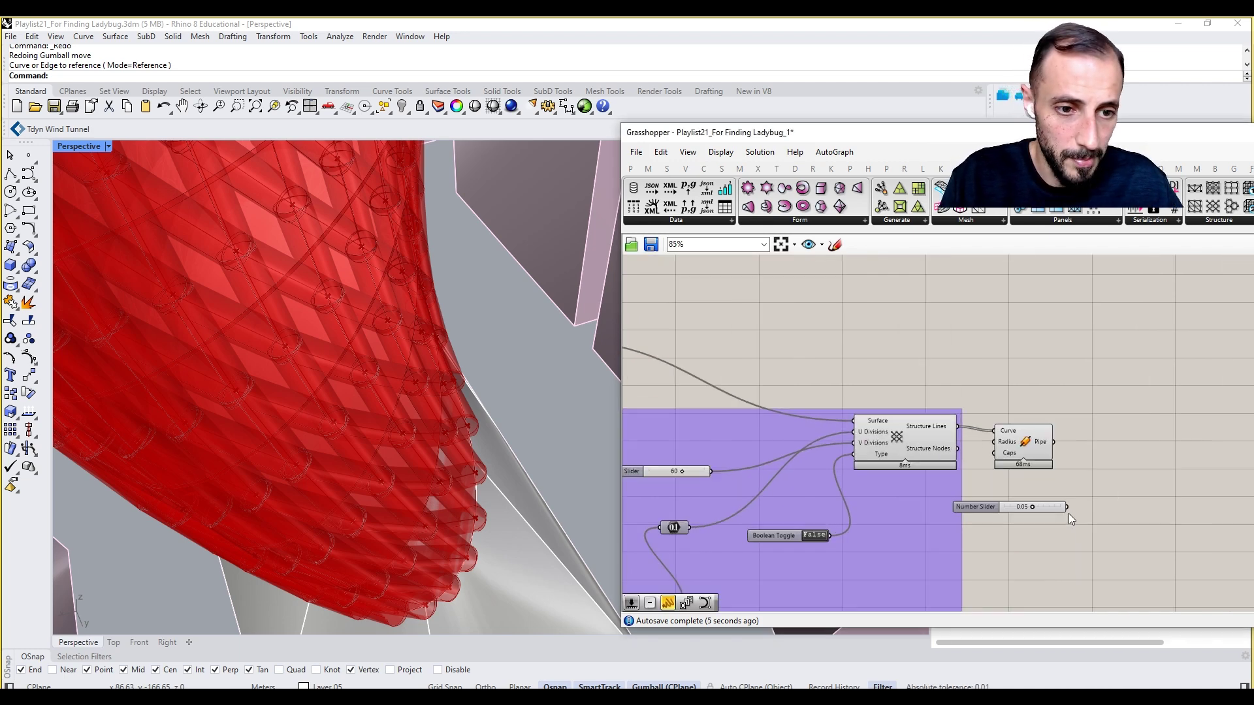
drag(1066, 507, 1001, 444)
click(1023, 451)
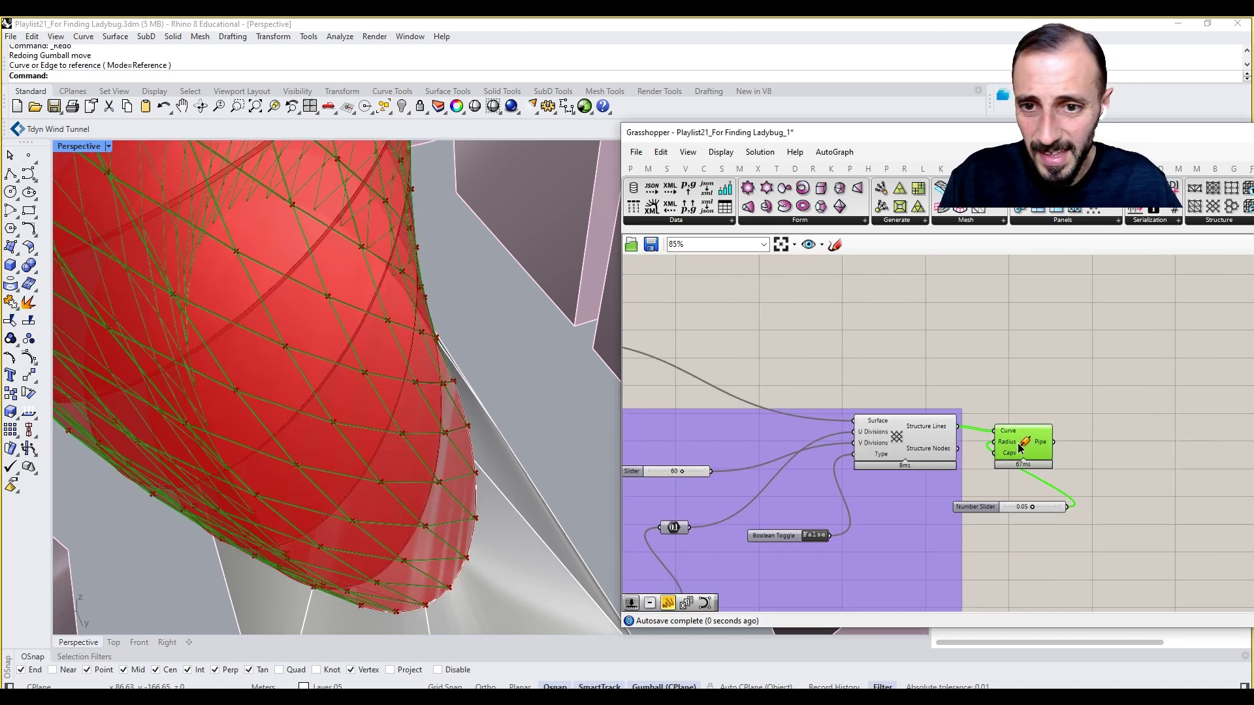
Try a pipe radius of 0.10, inspect the diagrid on the tower, and set the radius to 0.09
scroll(1031, 490, up, 2)
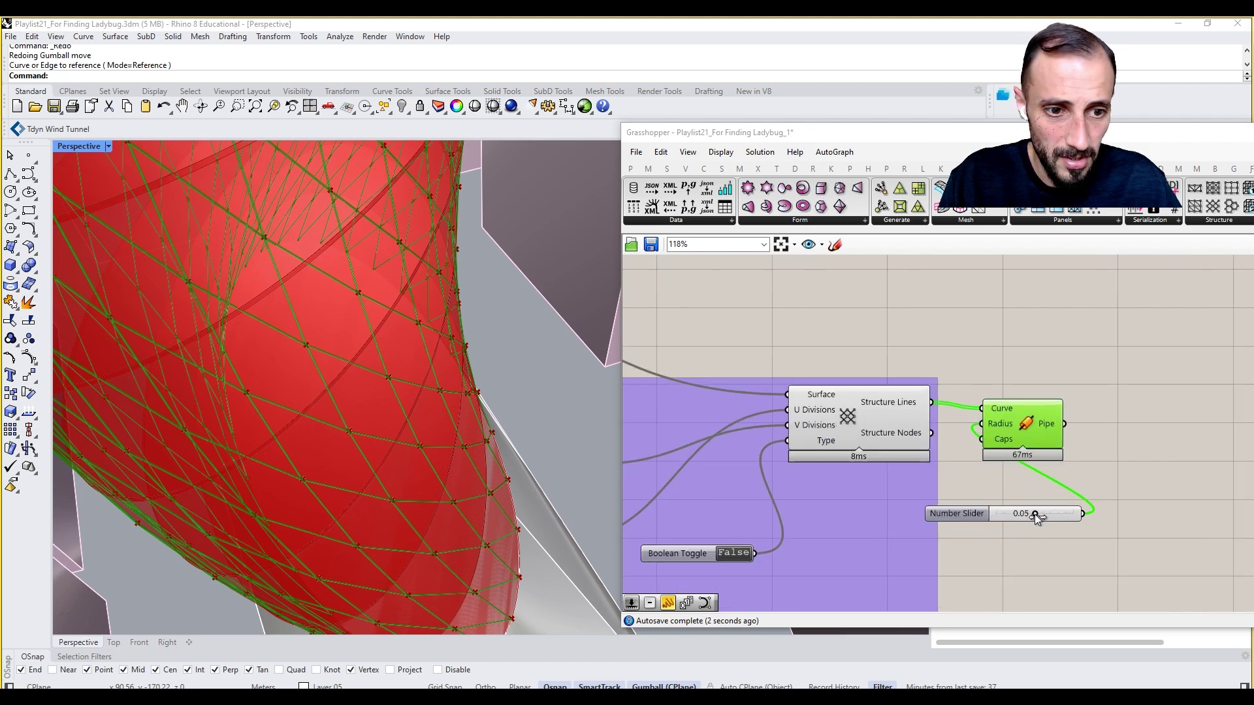
drag(1036, 518, 1110, 517)
scroll(417, 417, down, 5)
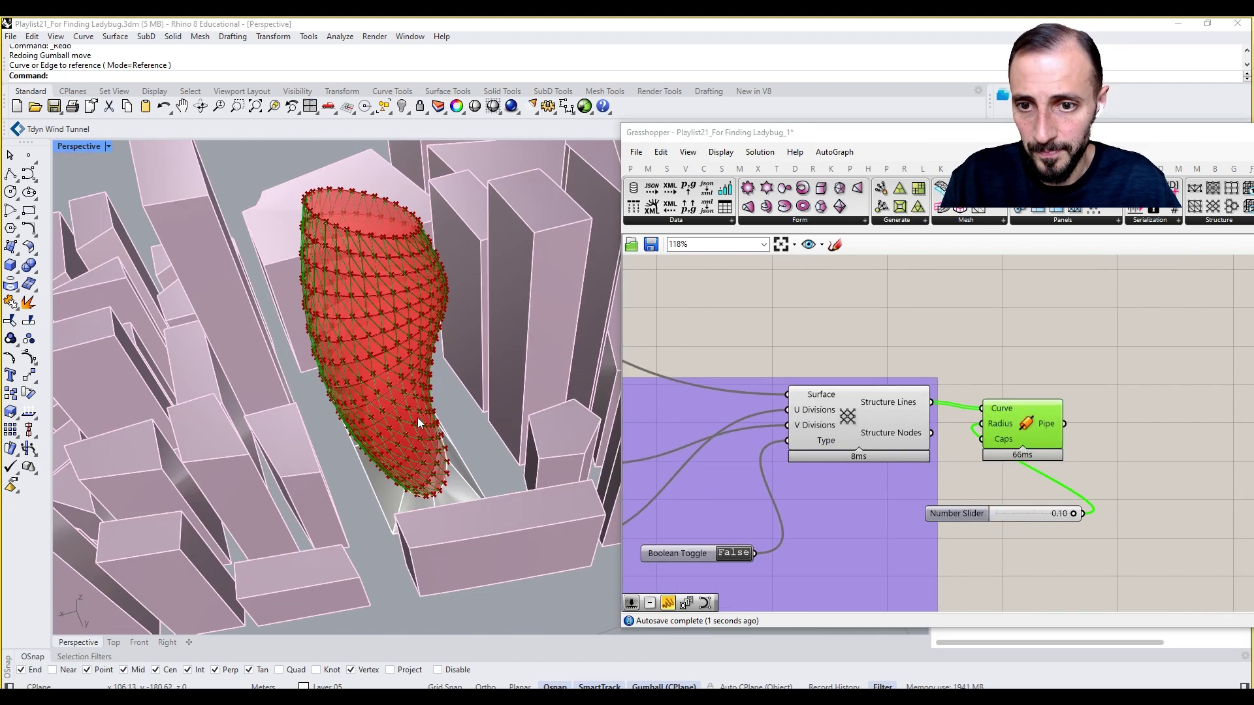
right_drag(417, 417, 397, 269)
scroll(382, 187, up, 4)
right_drag(381, 187, 399, 333)
click(1040, 344)
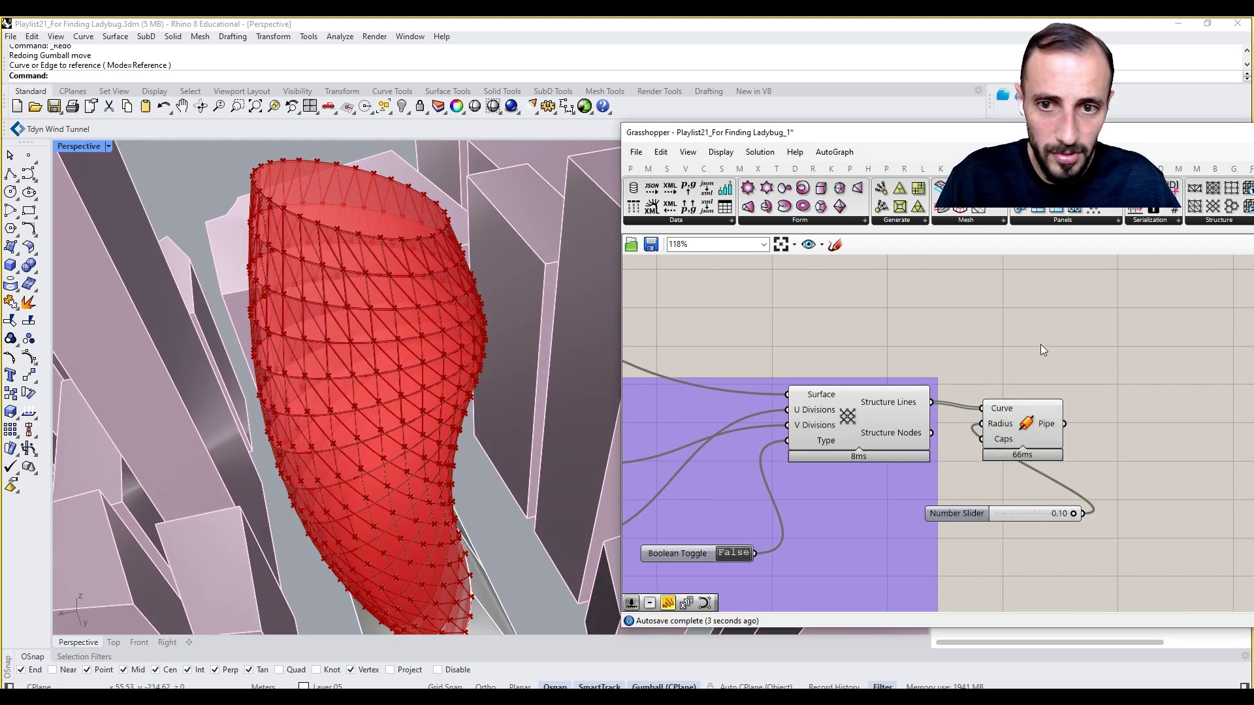
scroll(375, 198, up, 5)
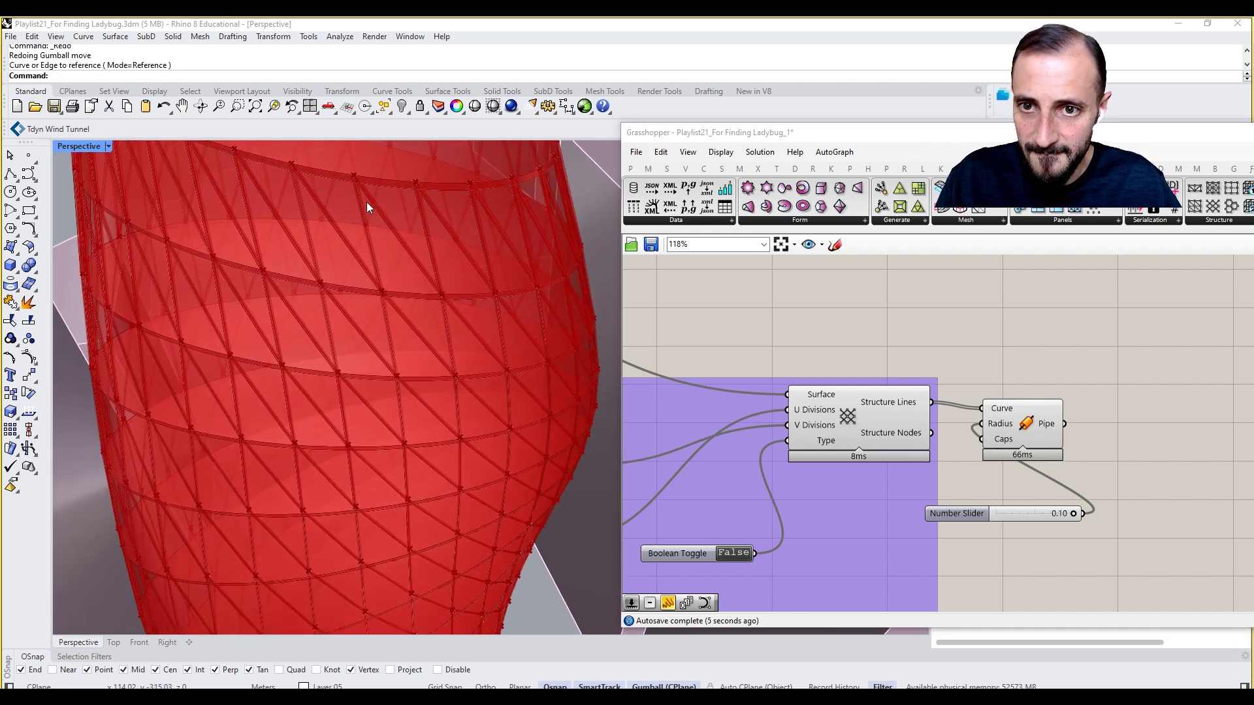
scroll(366, 202, up, 3)
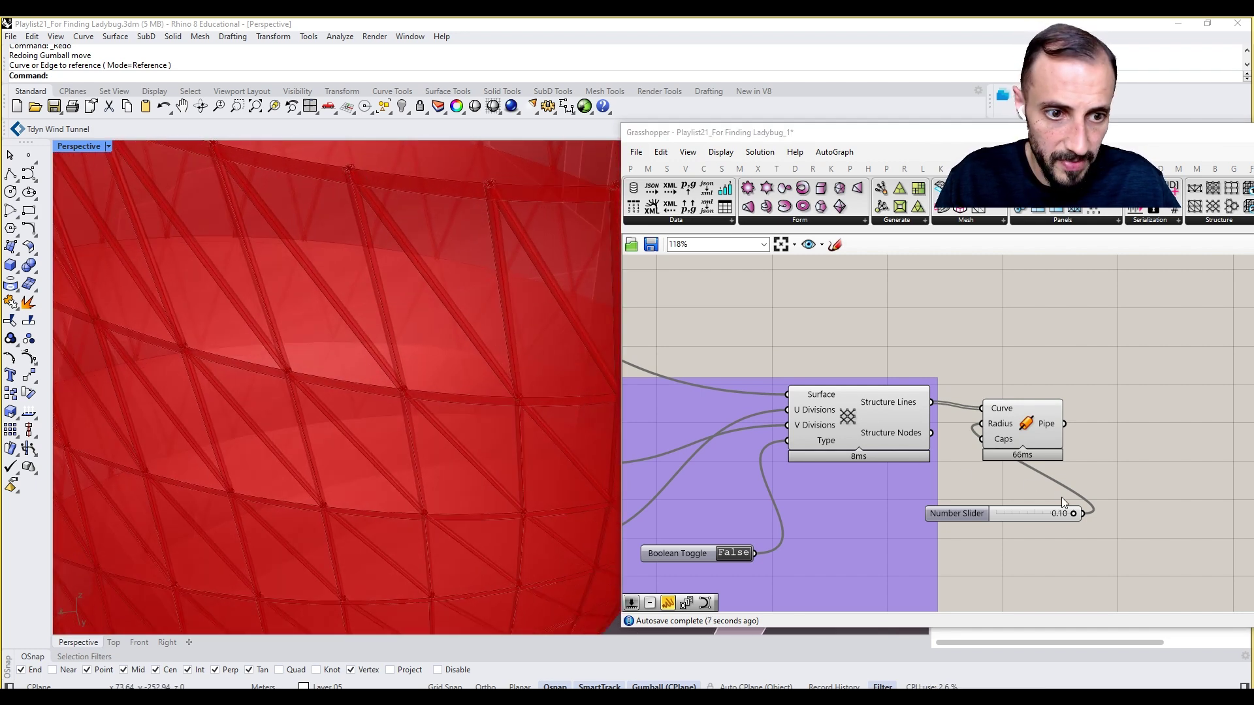
drag(1073, 513, 1062, 514)
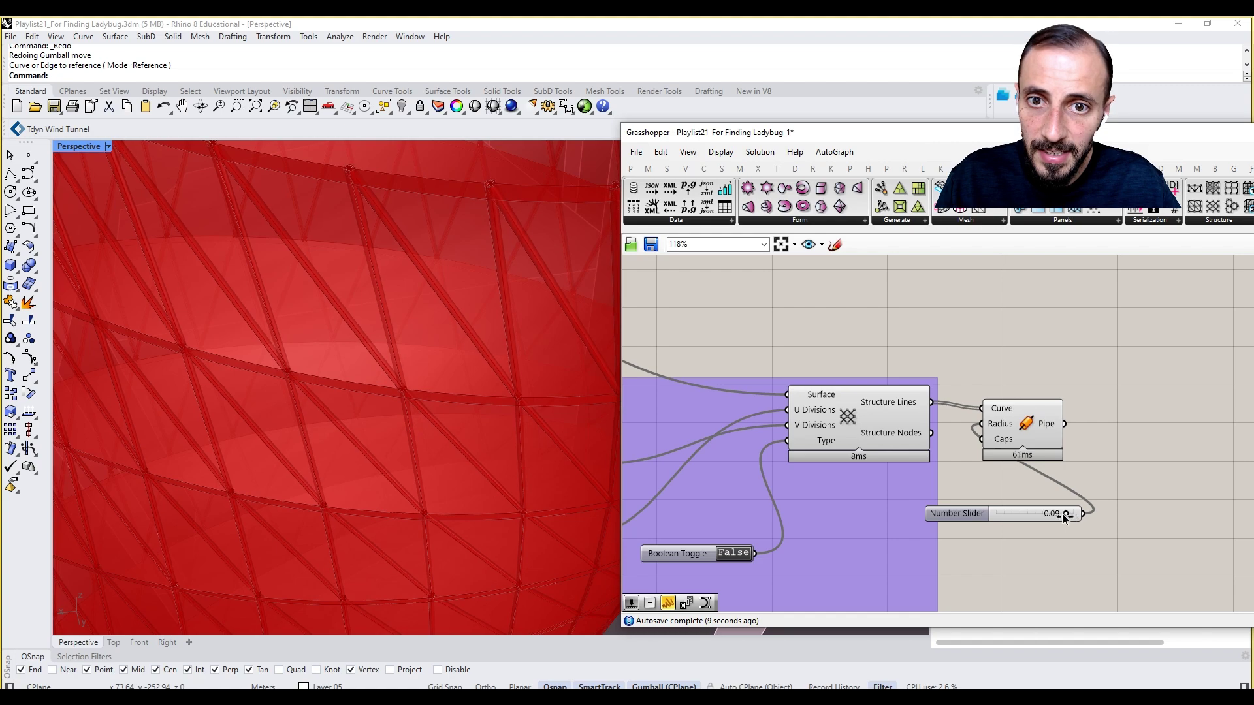
scroll(413, 400, down, 8)
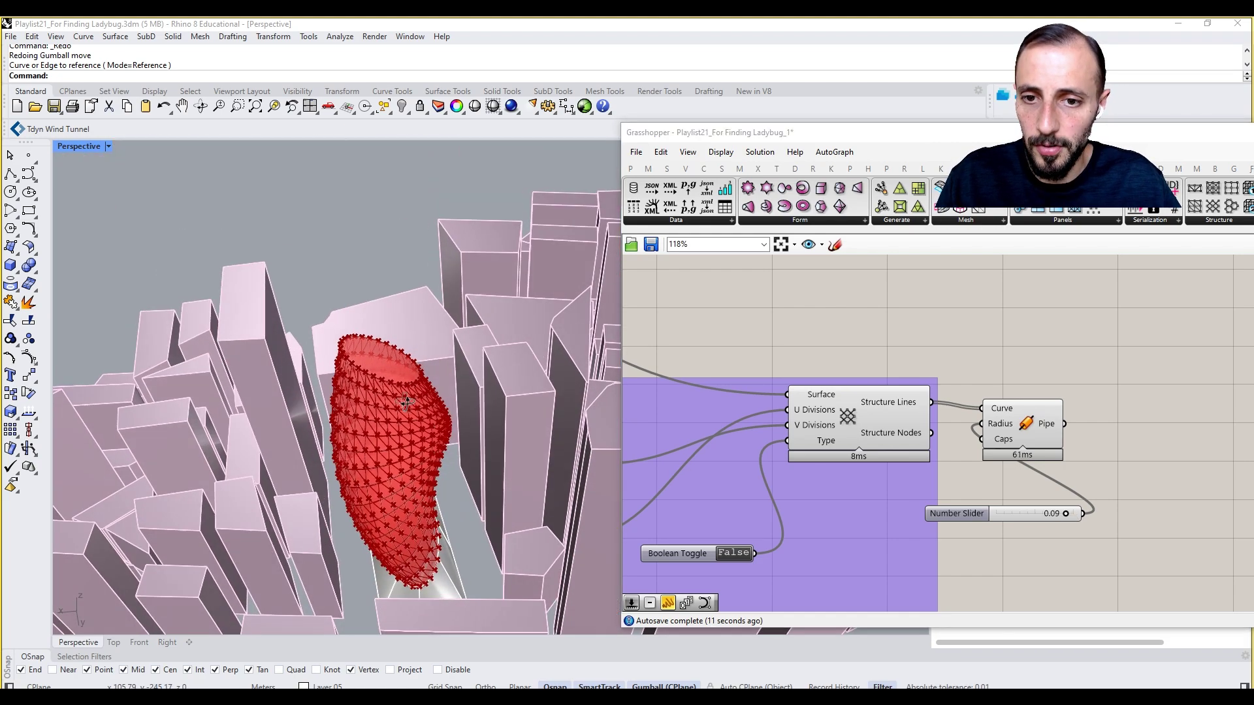
Hide the Diagrid Structure preview and add the Pipe component and its radius slider to the diagrid group
right_drag(875, 436, 953, 405)
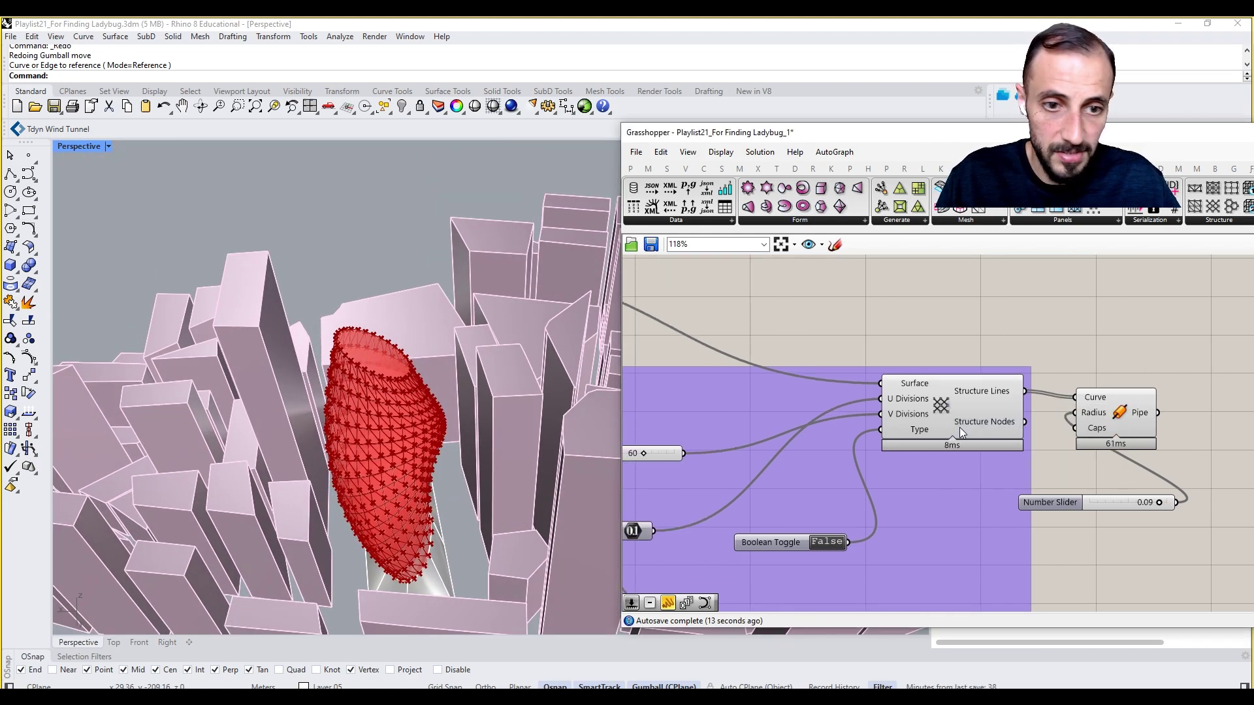
scroll(976, 421, down, 3)
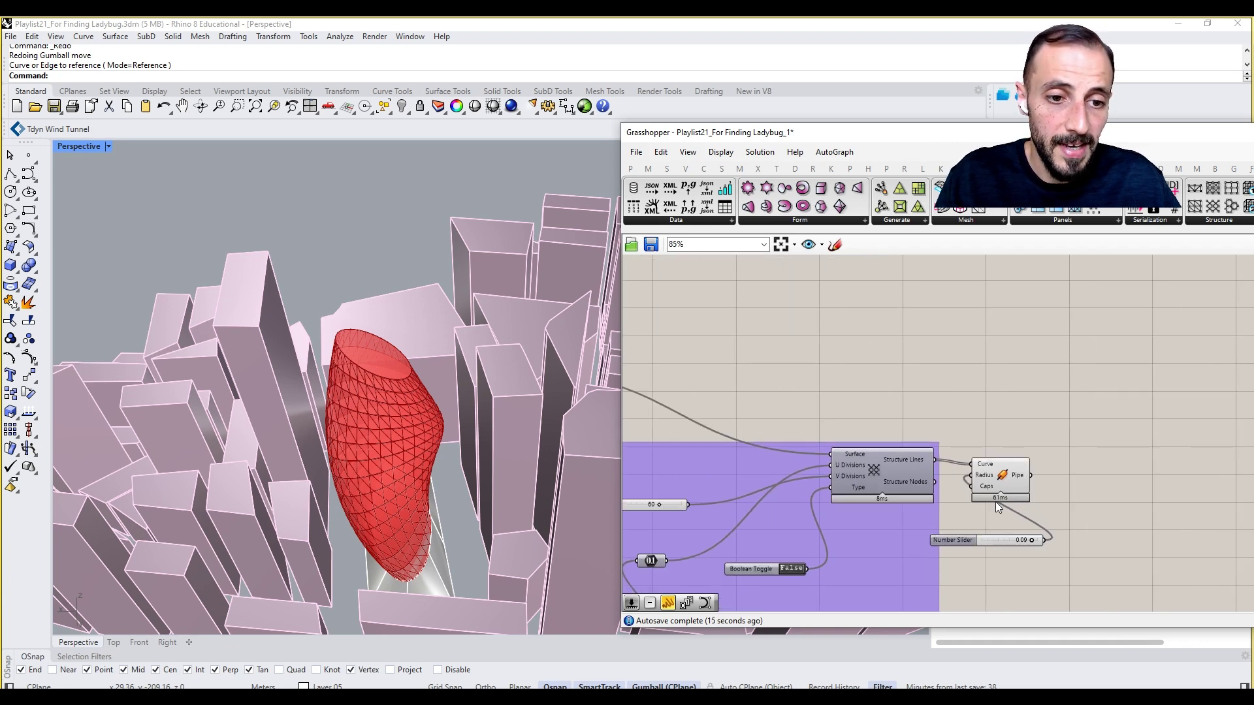
drag(1043, 440, 980, 560)
right_click(905, 532)
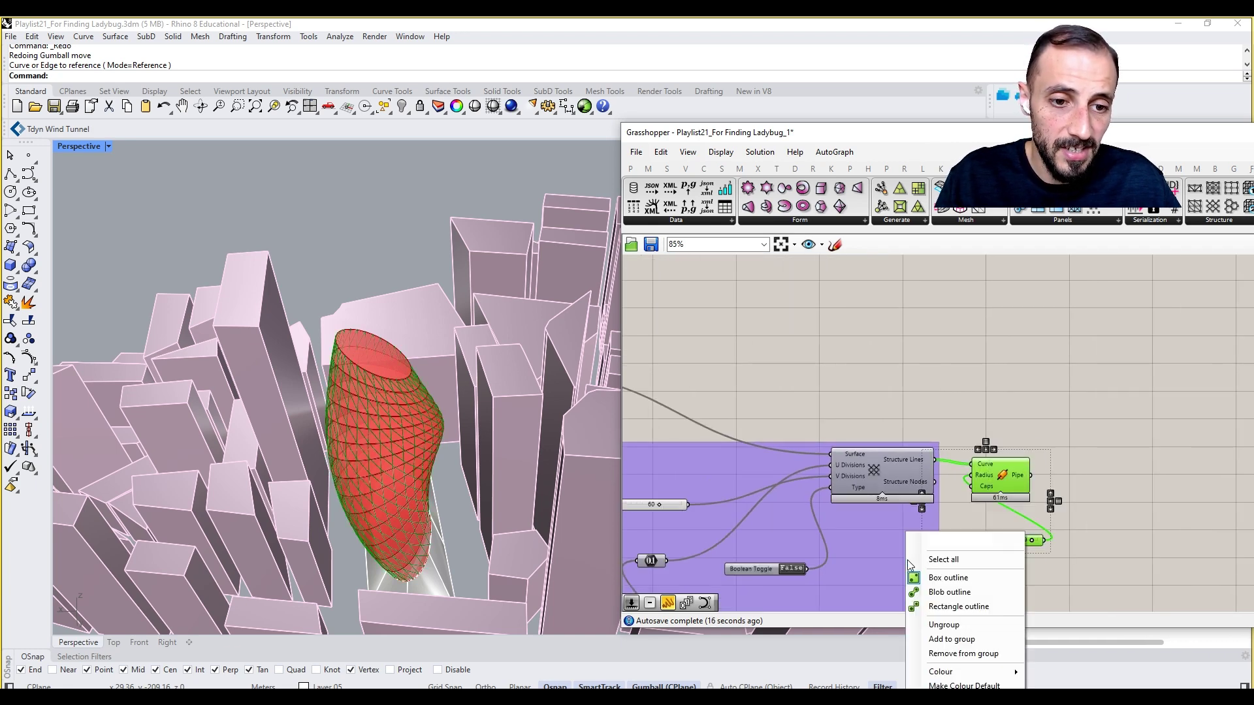
click(950, 640)
click(958, 378)
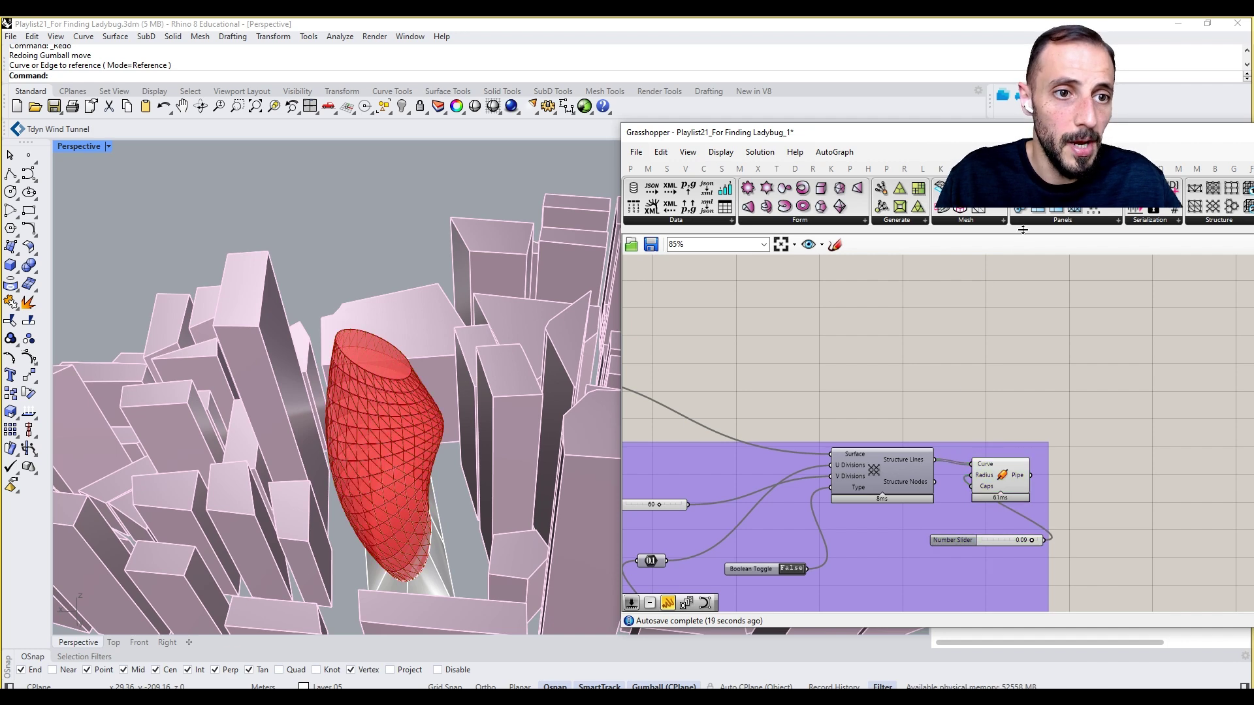
Add a Diamond Panels component above the diagrid group and connect the Loft output to its Surface input
click(1053, 220)
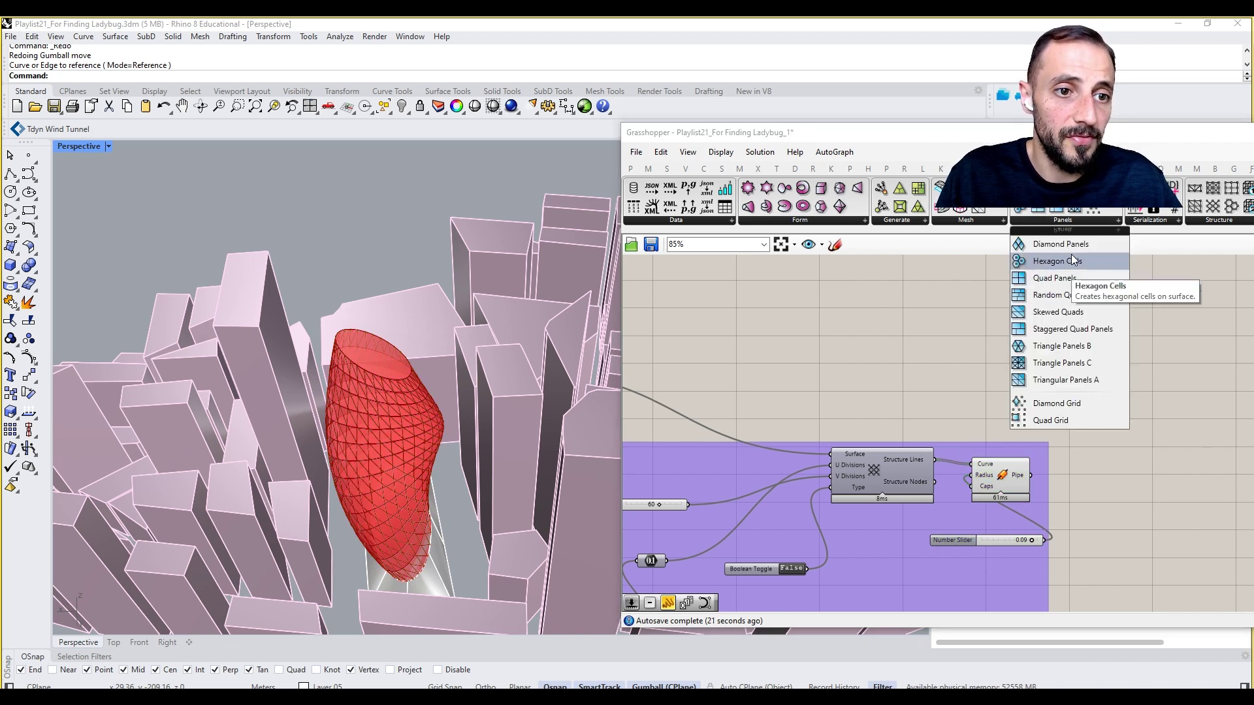
click(1073, 260)
click(993, 353)
scroll(1059, 384, down, 3)
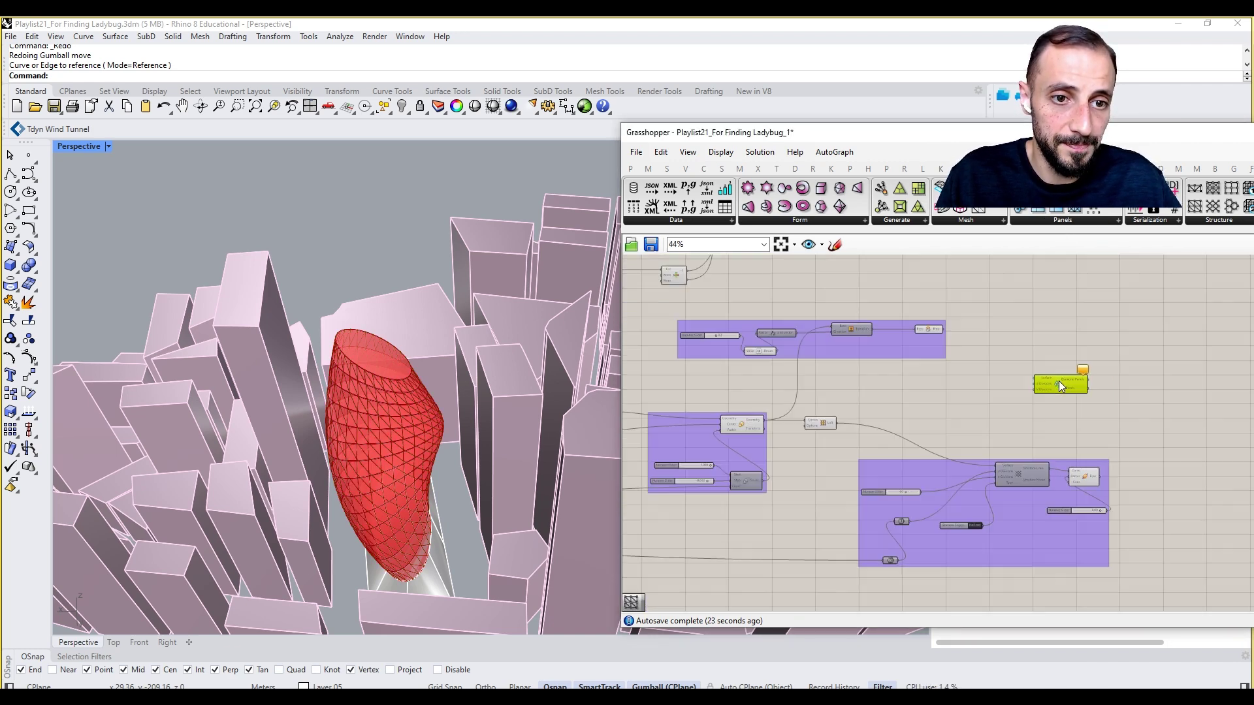
right_drag(1059, 381, 1022, 387)
drag(1021, 387, 951, 418)
scroll(951, 418, up, 3)
right_drag(950, 418, 1021, 388)
click(938, 418)
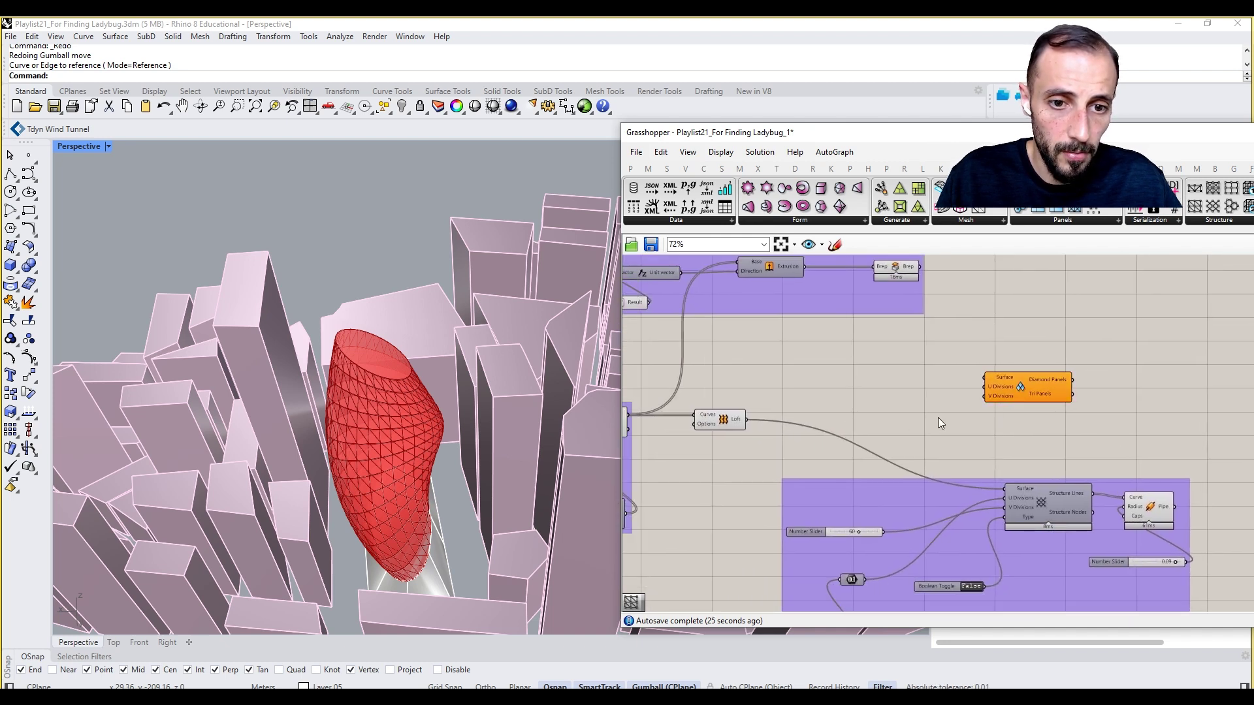
drag(747, 420, 985, 379)
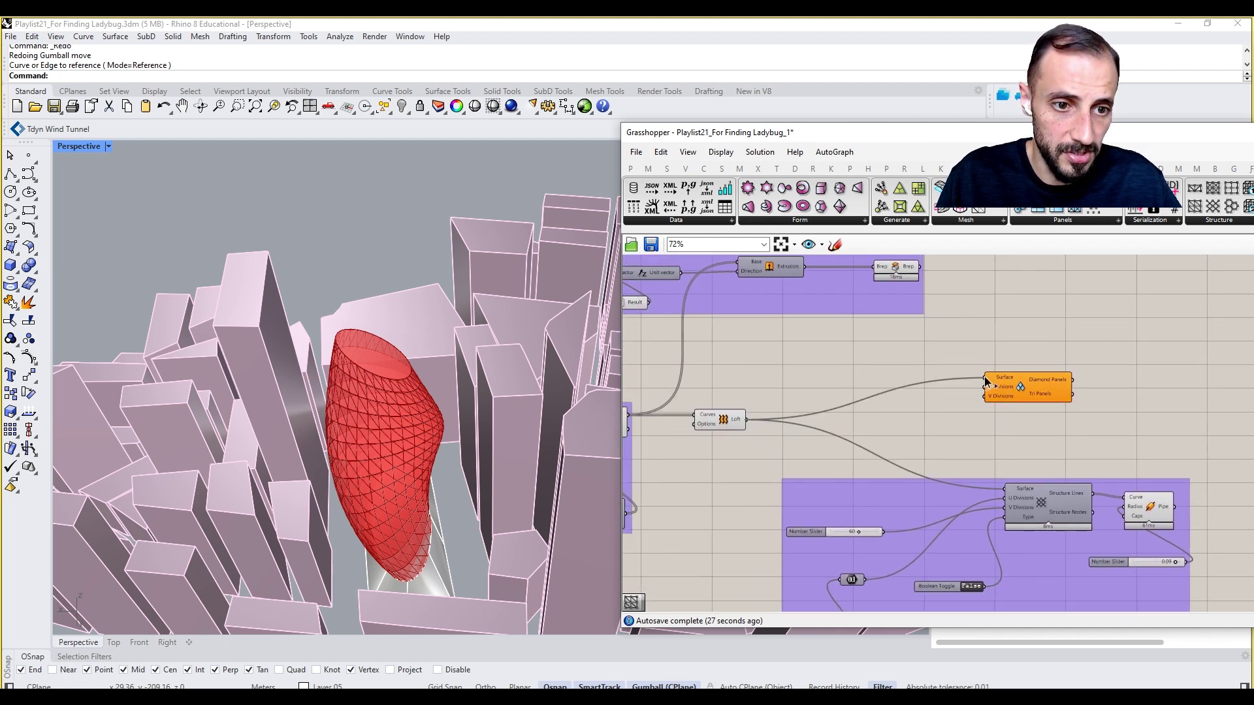
Create another Number parameter fed by the diagrid group's lower Number parameter and set its wire display to Hidden
right_drag(993, 409, 975, 367)
right_drag(871, 530, 878, 459)
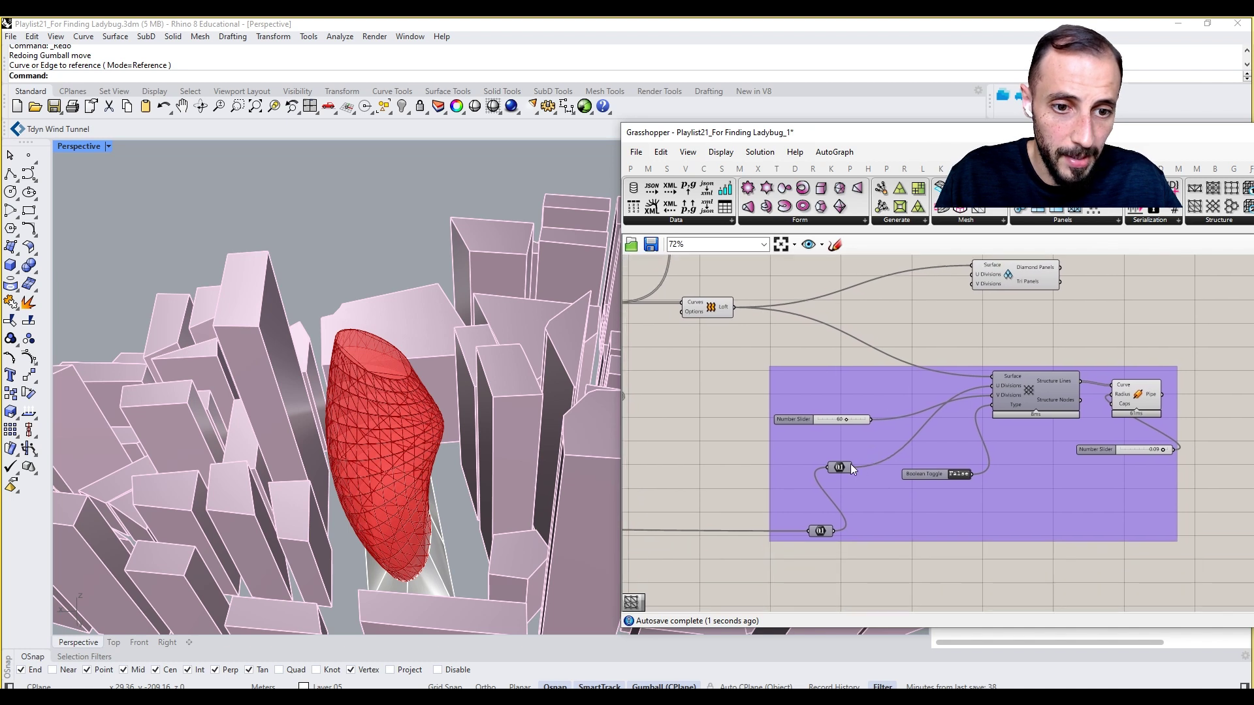
drag(820, 530, 787, 532)
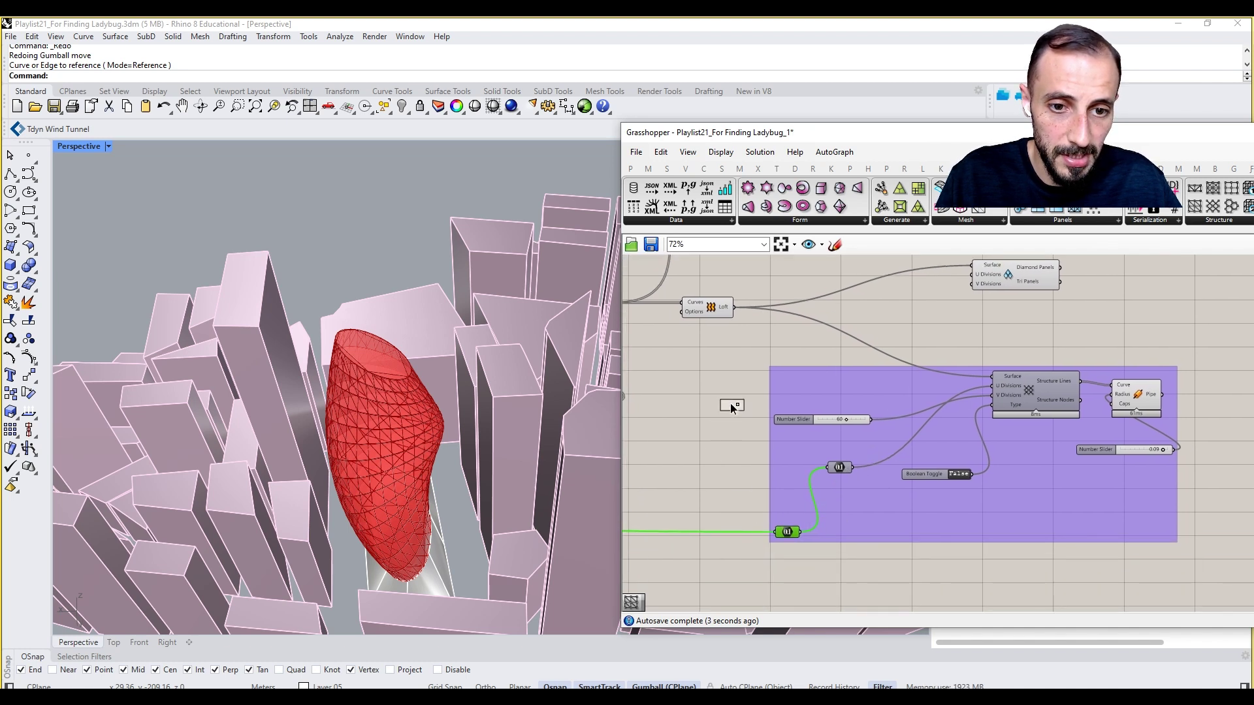
alt+drag(730, 404, 733, 381)
drag(799, 532, 731, 385)
right_click(731, 385)
mouse_move(787, 433)
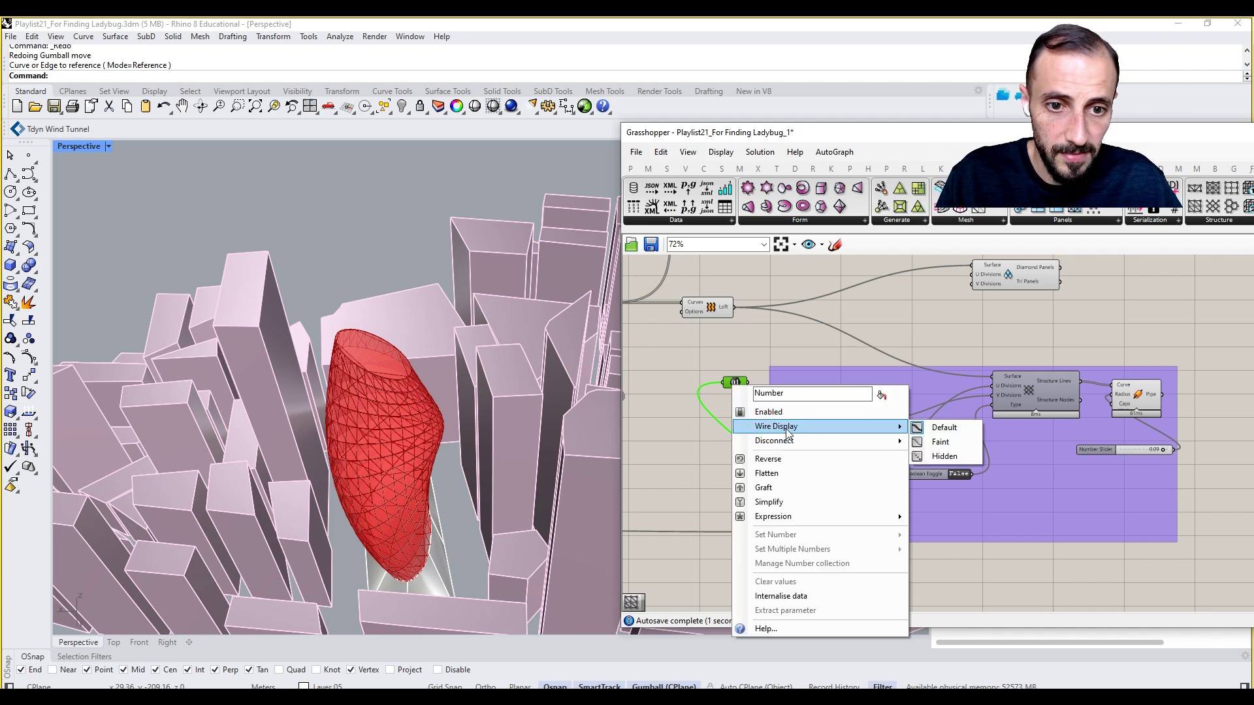
click(918, 443)
Connect that Number parameter to the Diamond Panels' U Divisions, and a copy fed by the 60 slider to V Divisions
drag(734, 382, 925, 318)
scroll(957, 310, up, 1)
click(924, 293)
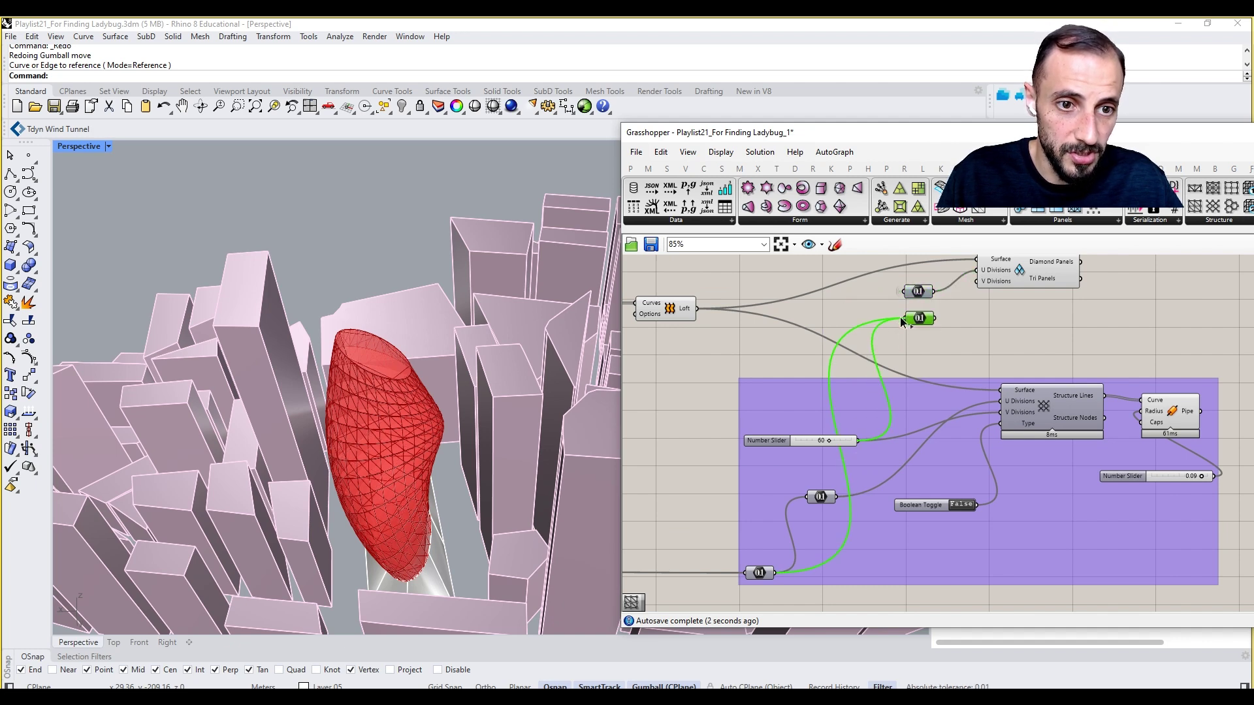
click(996, 290)
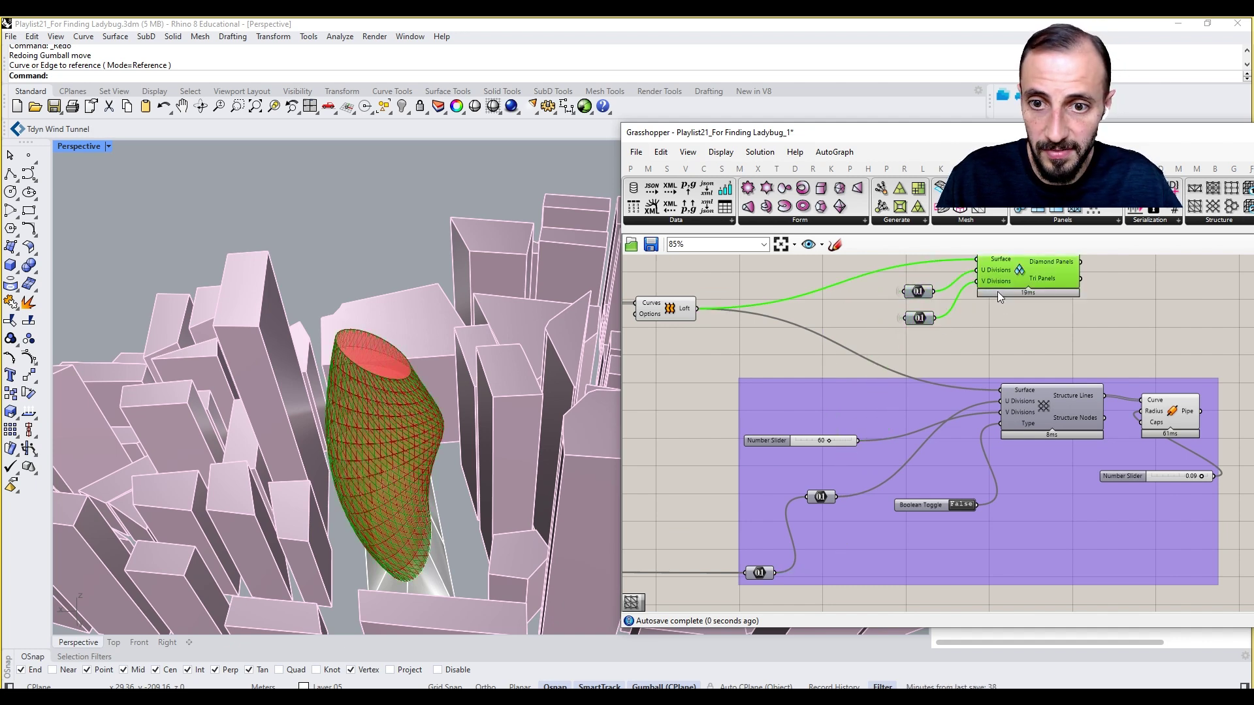
Compare the diamond panels with the piped diagrid up close and hide the Pipe preview
scroll(411, 372, up, 8)
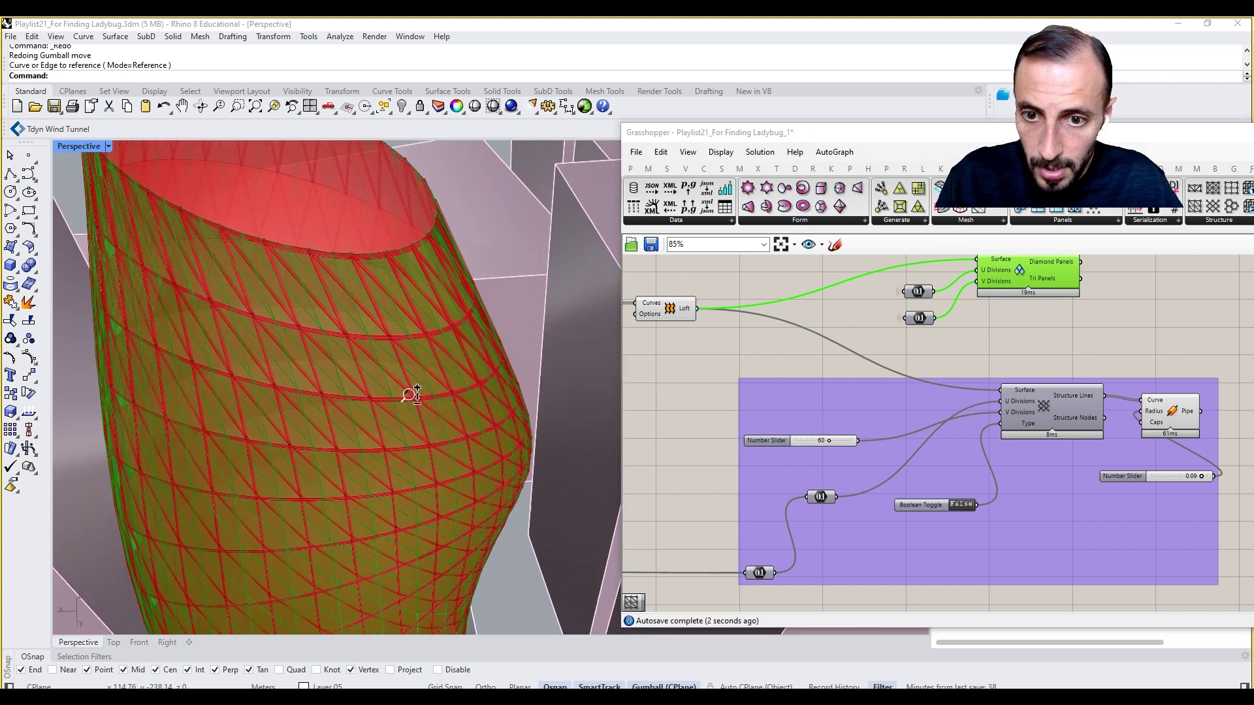
scroll(416, 375, down, 2)
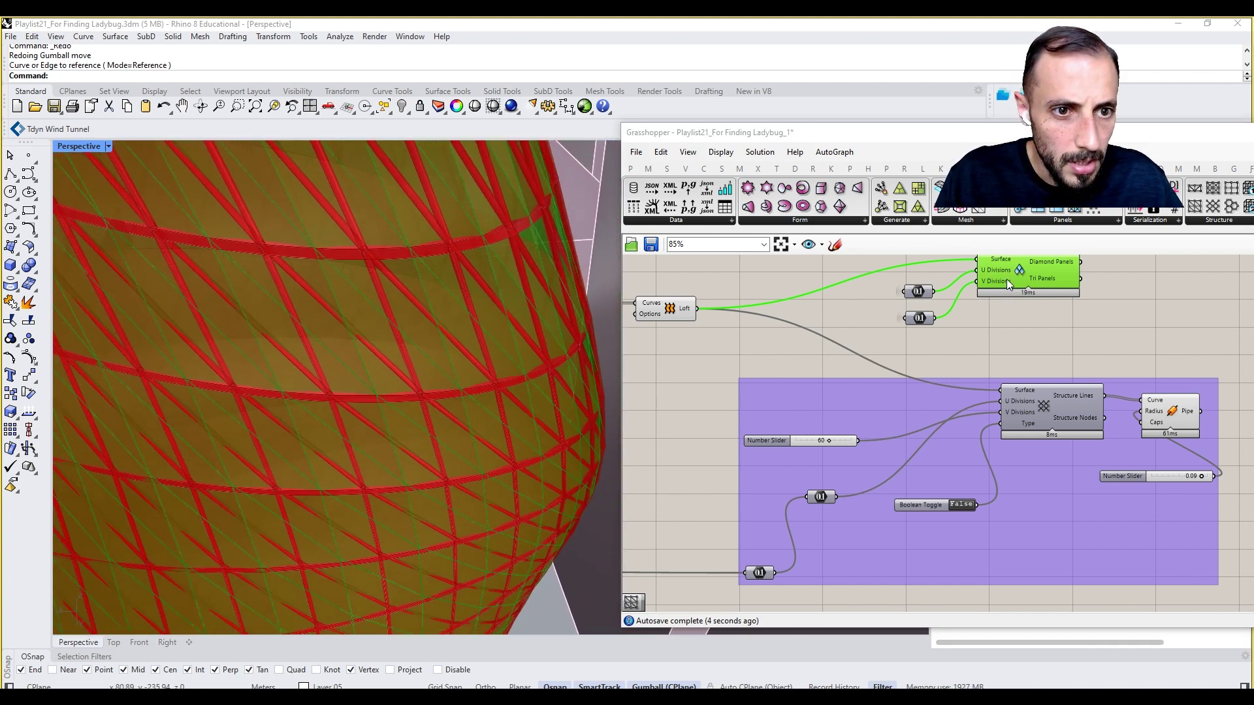
click(997, 301)
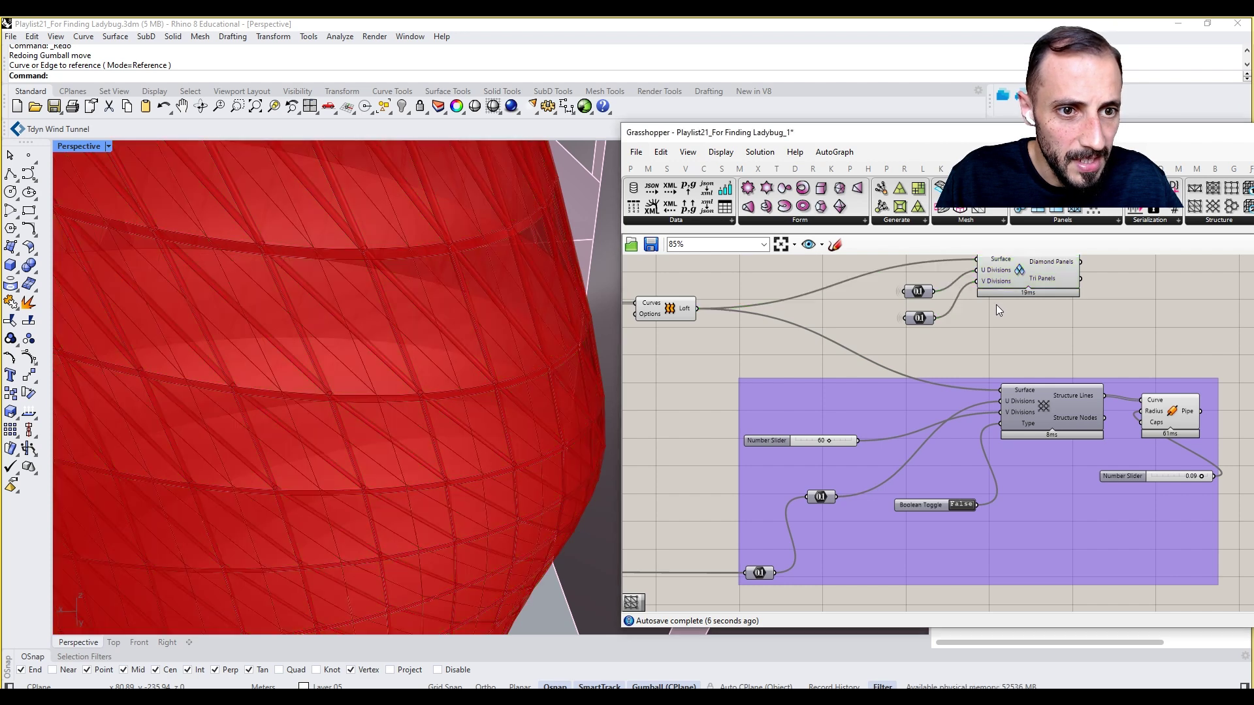
mouse_move(994, 281)
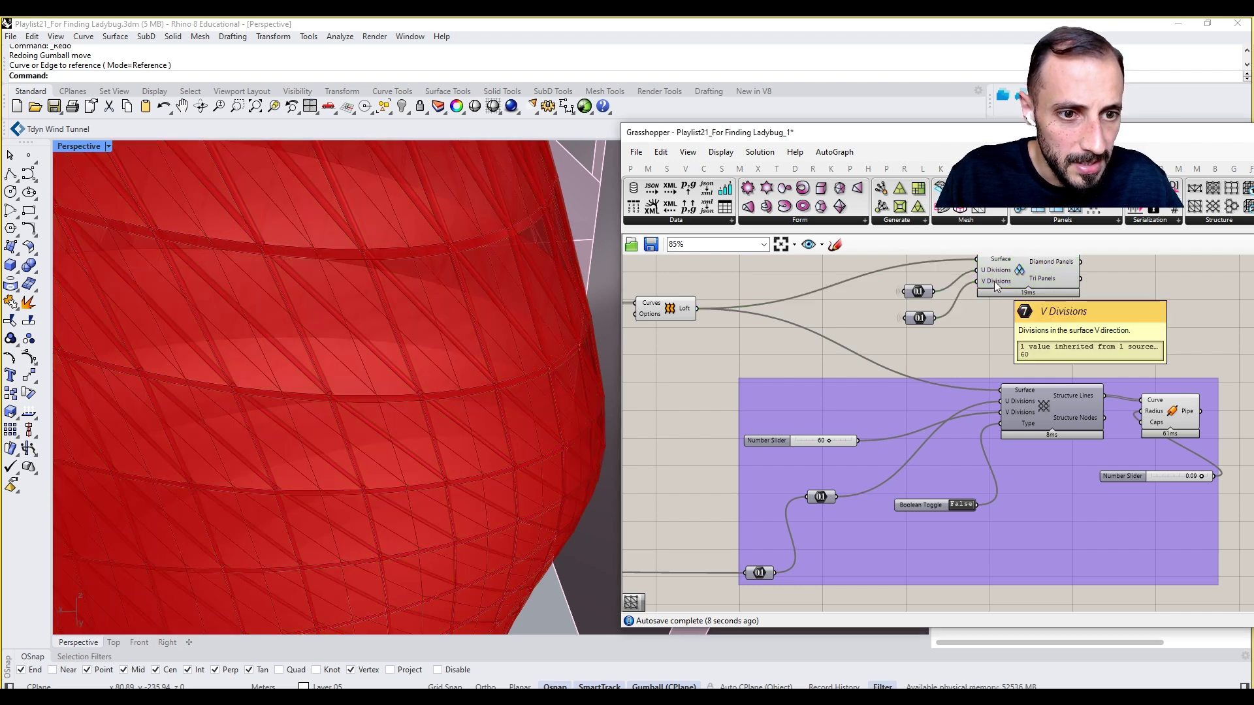
right_drag(980, 402, 956, 448)
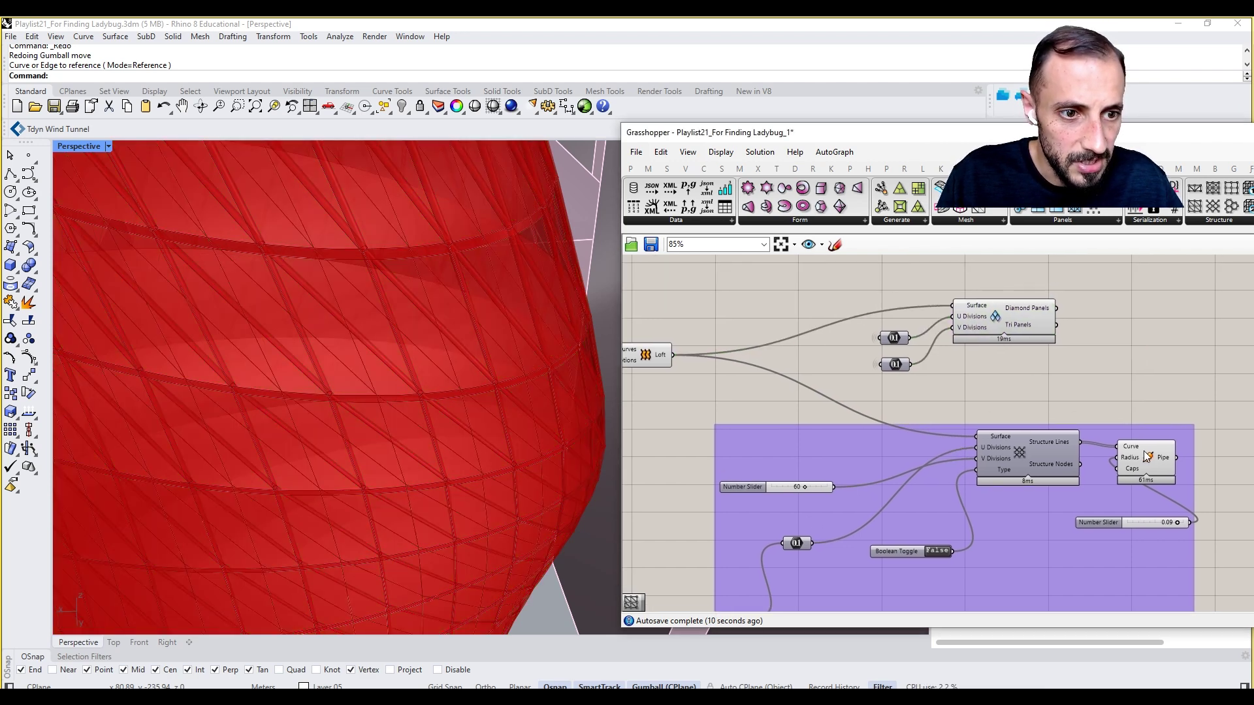
click(1144, 453)
right_click(1148, 366)
click(1161, 389)
scroll(536, 339, down, 5)
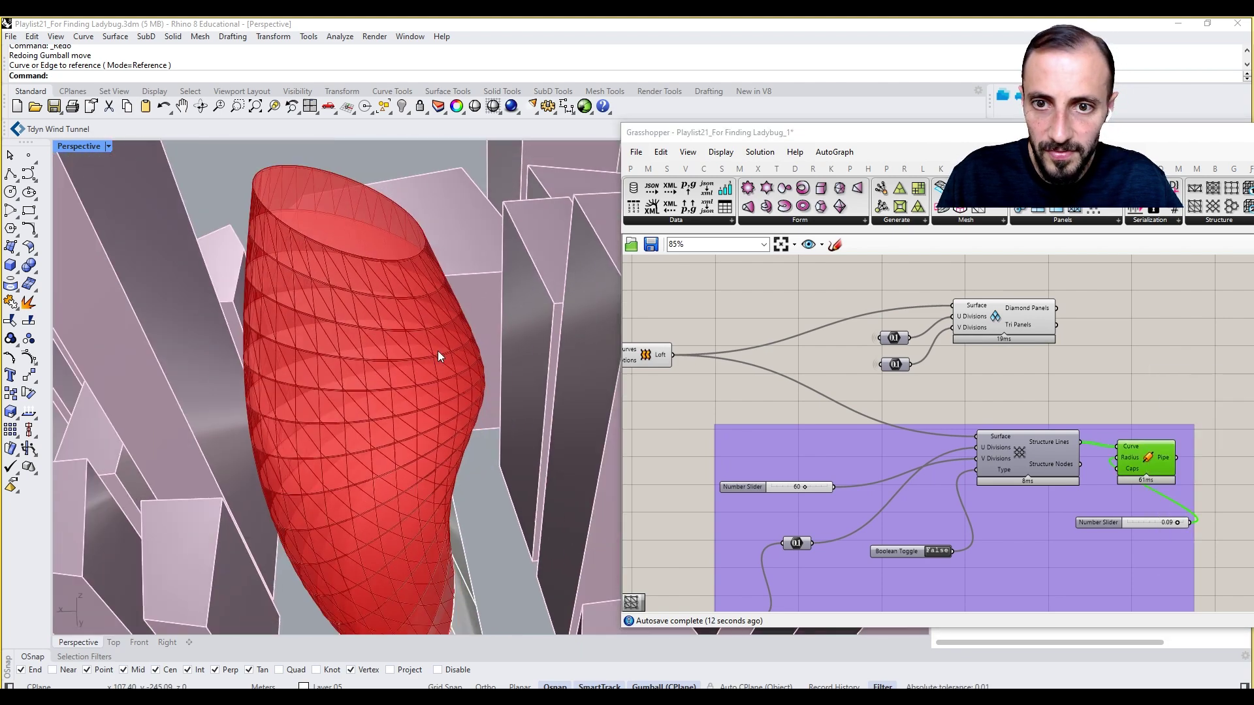
Turn on the Diagrid Structure preview and compare its lines with the diamond panels on the tower
click(1012, 323)
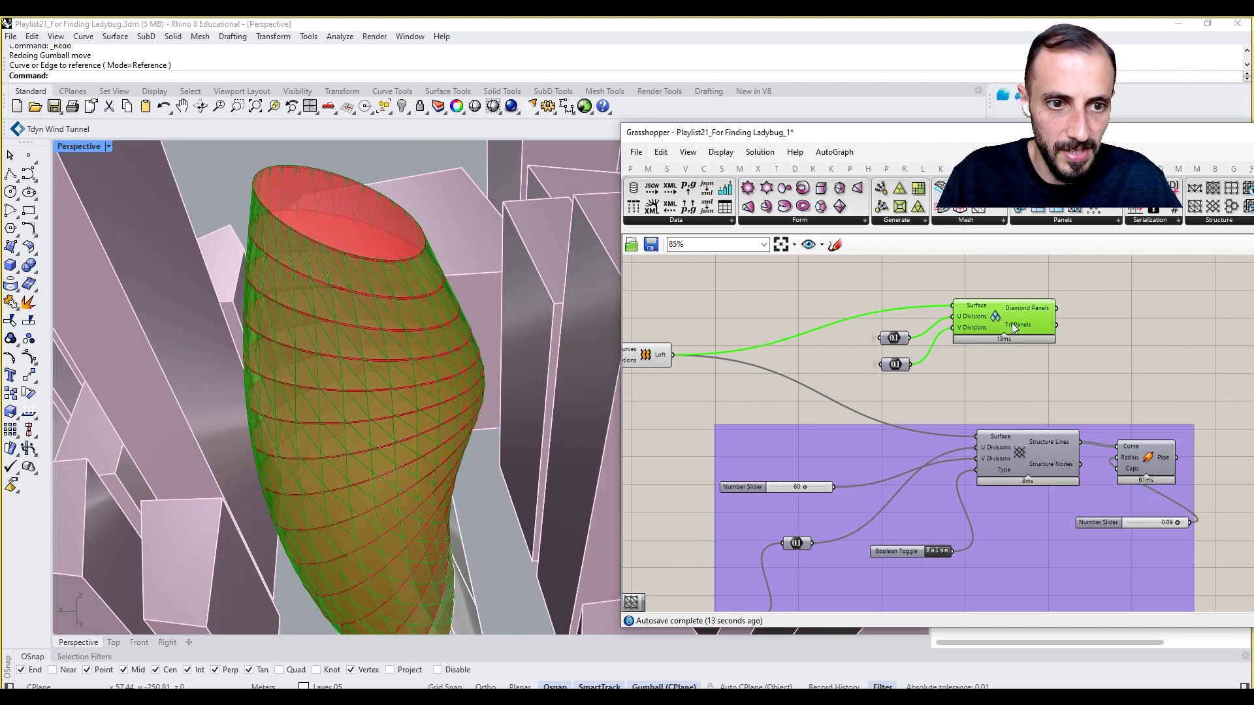
right_click(1028, 449)
right_click(1013, 448)
right_click(1016, 452)
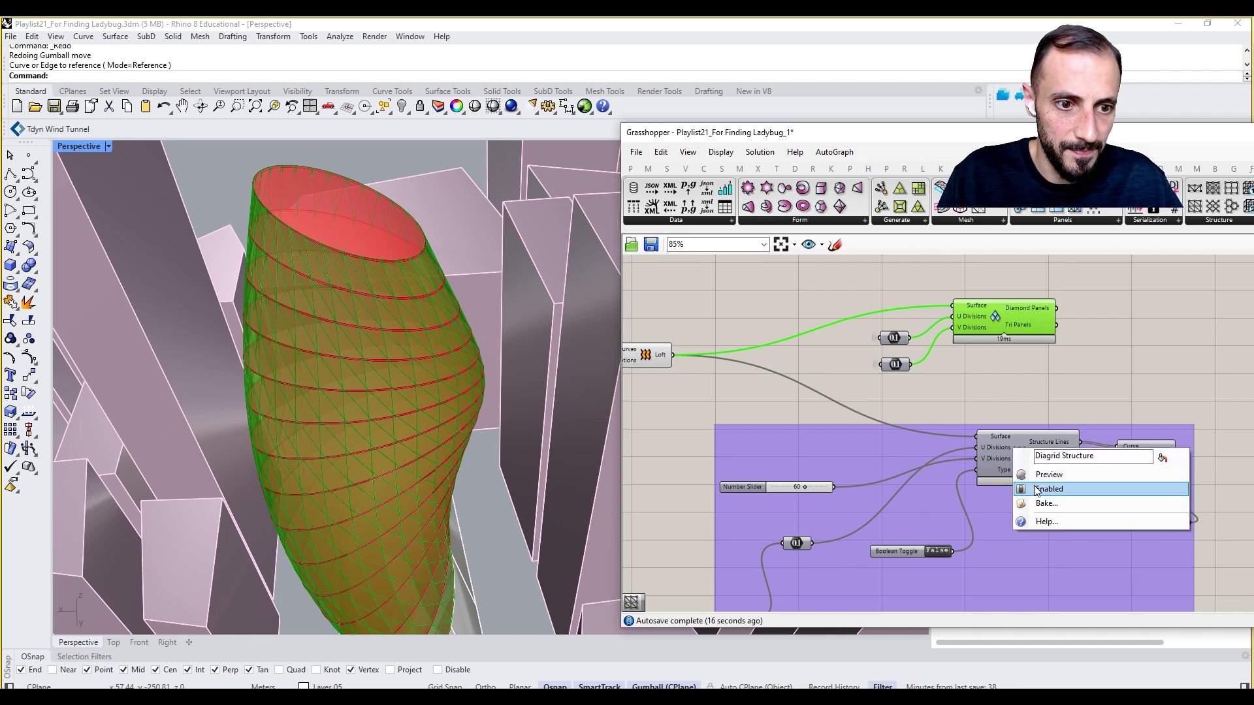
click(1038, 478)
click(1025, 367)
click(1026, 447)
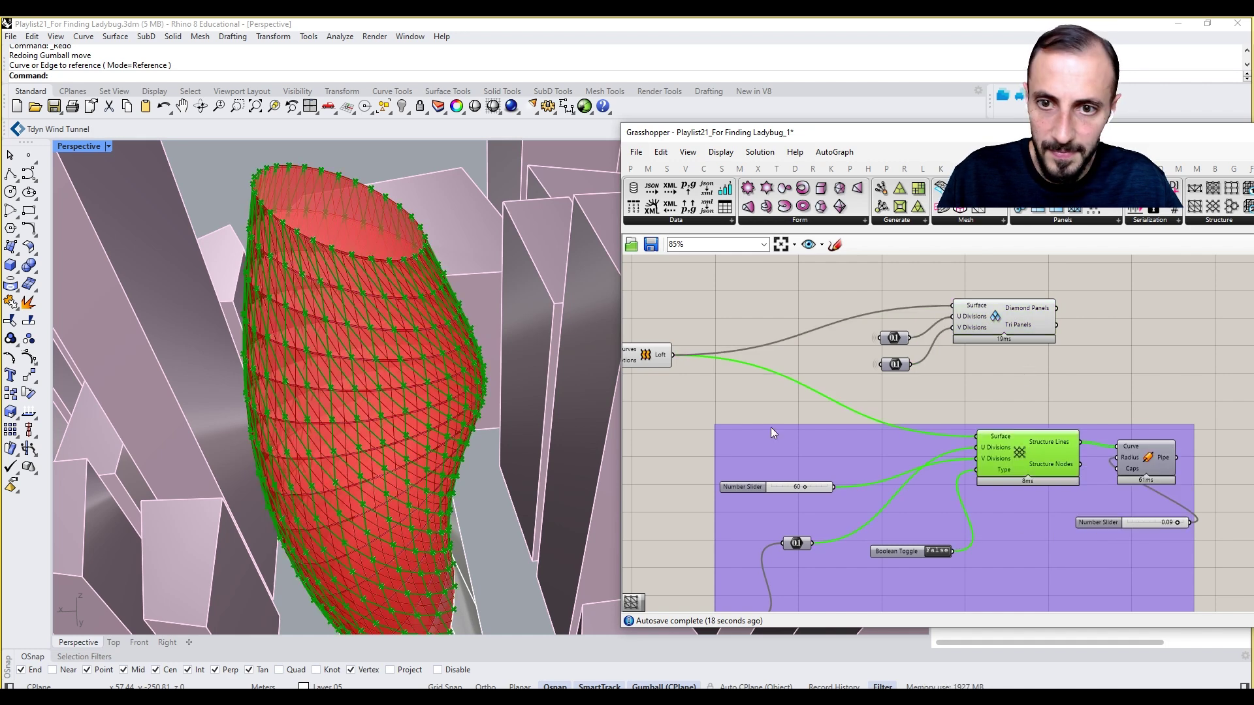
scroll(387, 264, up, 3)
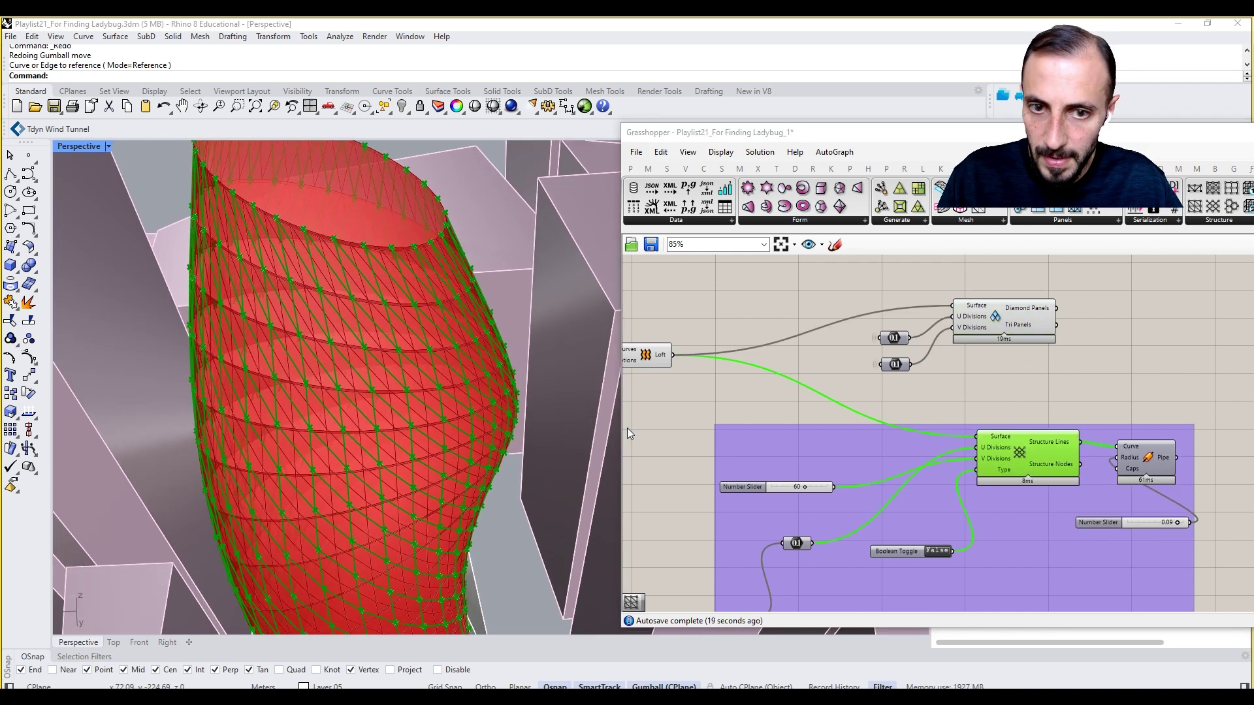
Set the diagrid's Type toggle to True, compare its lines with the Diamond Panels, and hide the Diagrid Structure preview
double_click(938, 552)
click(1012, 321)
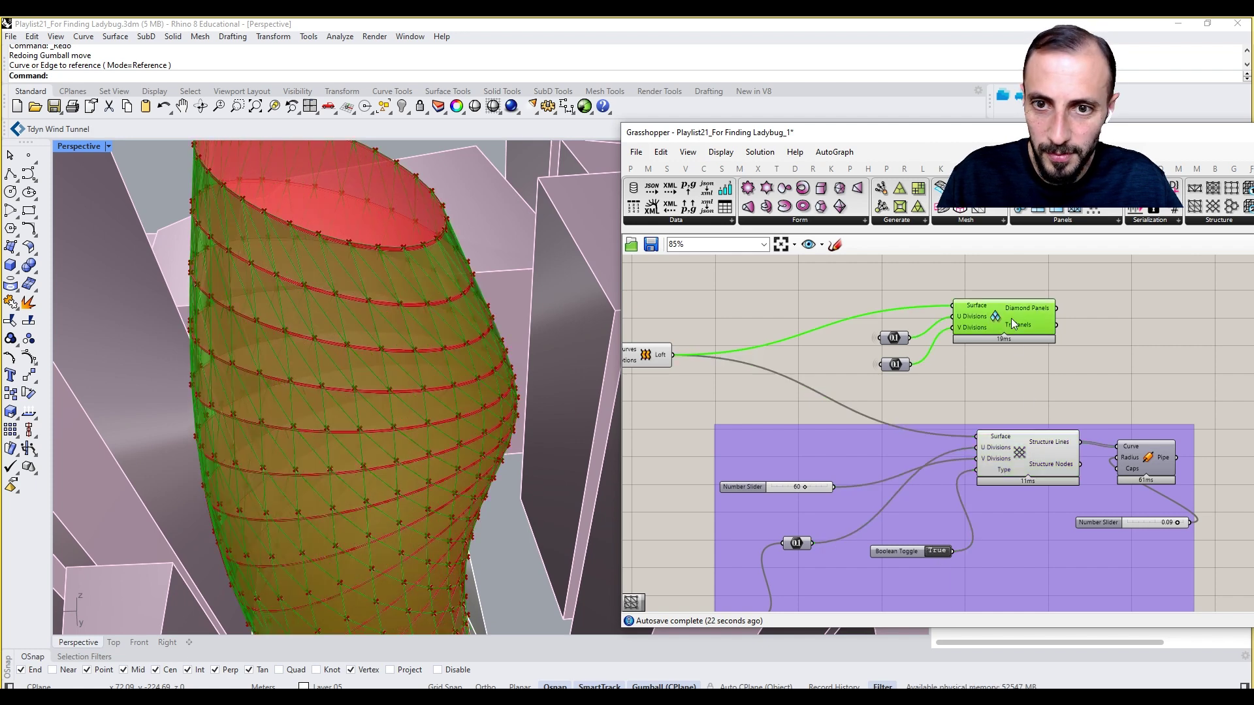
right_click(1021, 452)
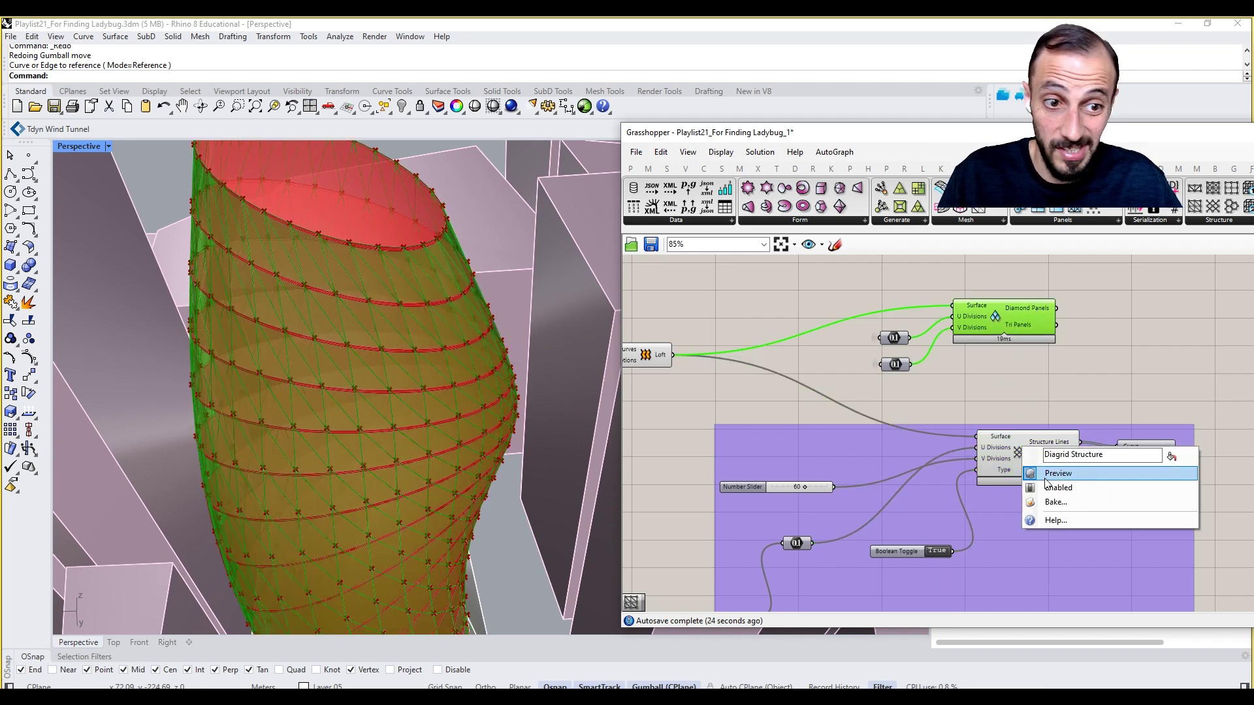
click(1039, 476)
scroll(265, 407, down, 5)
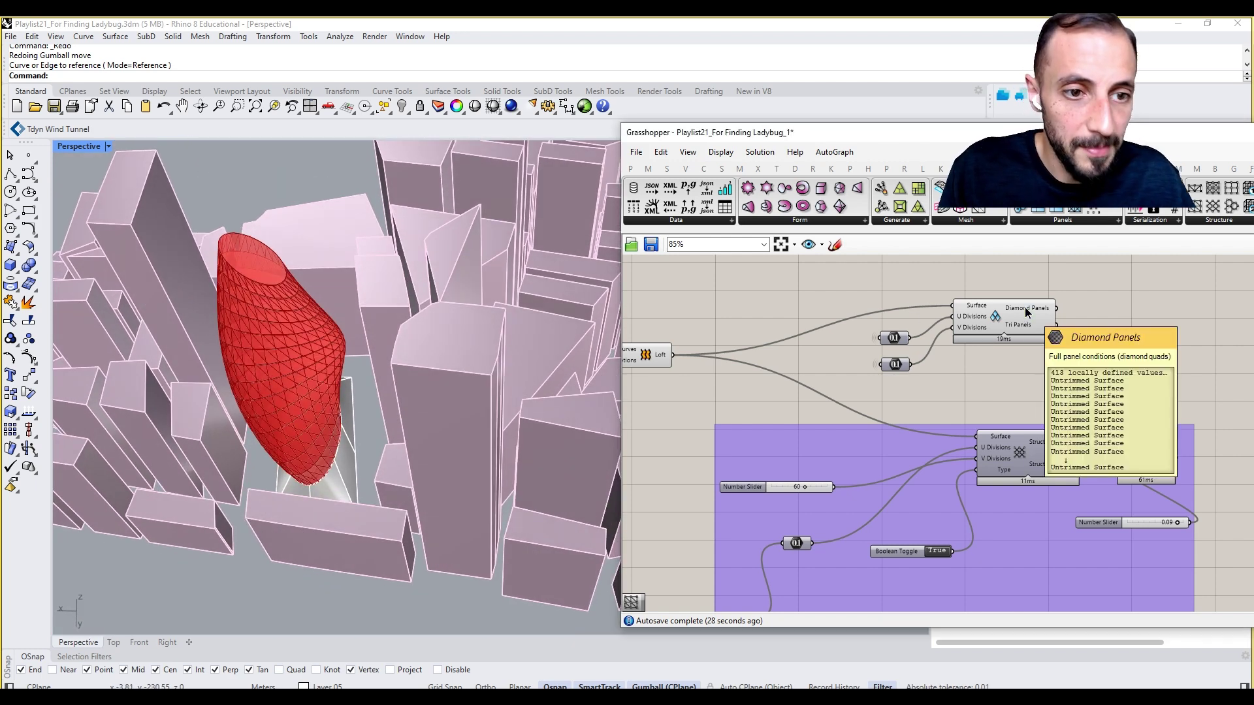
Group the Diamond Panels component together with its two Number parameters
click(1012, 324)
click(1080, 338)
right_drag(1037, 343, 1073, 363)
scroll(1073, 362, down, 4)
scroll(1098, 331, up, 3)
drag(1104, 330, 942, 408)
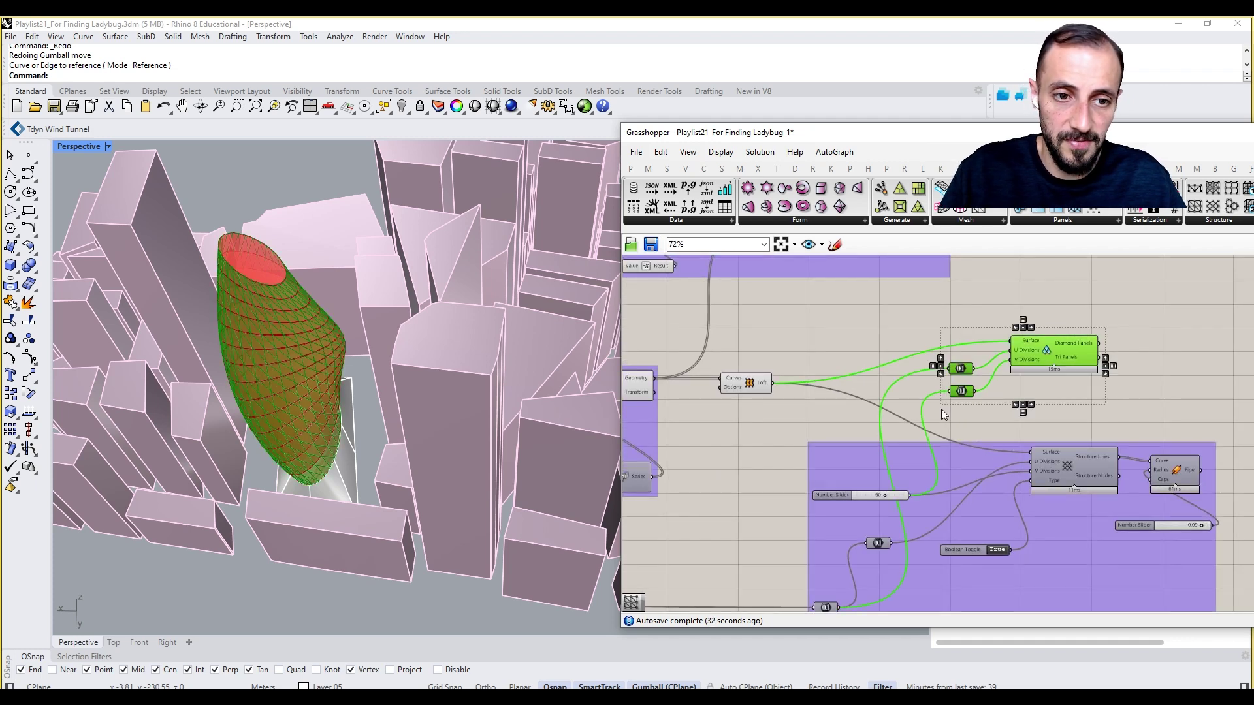
click(839, 327)
Move the Diamond Panels group farther from the Loft component, keeping it above the diagrid group
right_drag(855, 355, 985, 354)
scroll(985, 354, down, 2)
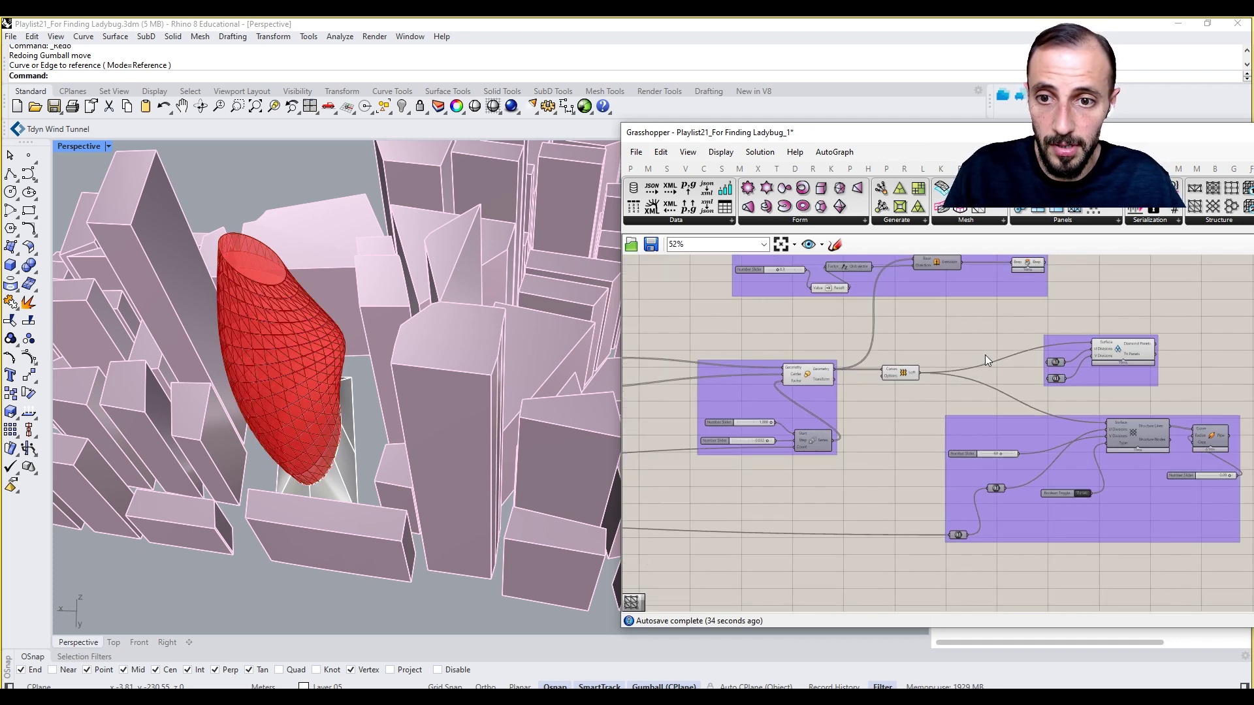
scroll(1024, 400, down, 3)
mouse_move(902, 402)
right_down()
mouse_move(1049, 391)
mouse_move(908, 402)
right_up()
drag(1047, 385, 1079, 386)
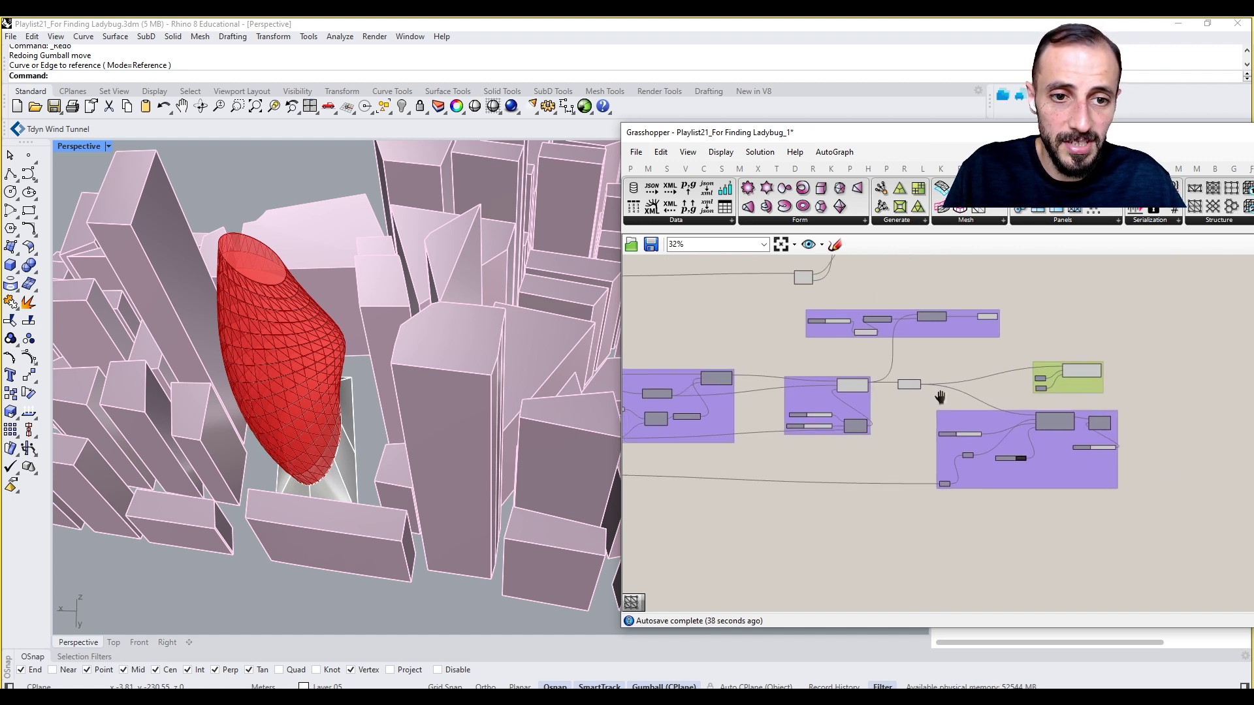
Test the number slider feeding the Series Count, leave it at 15, and return to the Diamond Panels group
right_drag(875, 403, 1032, 411)
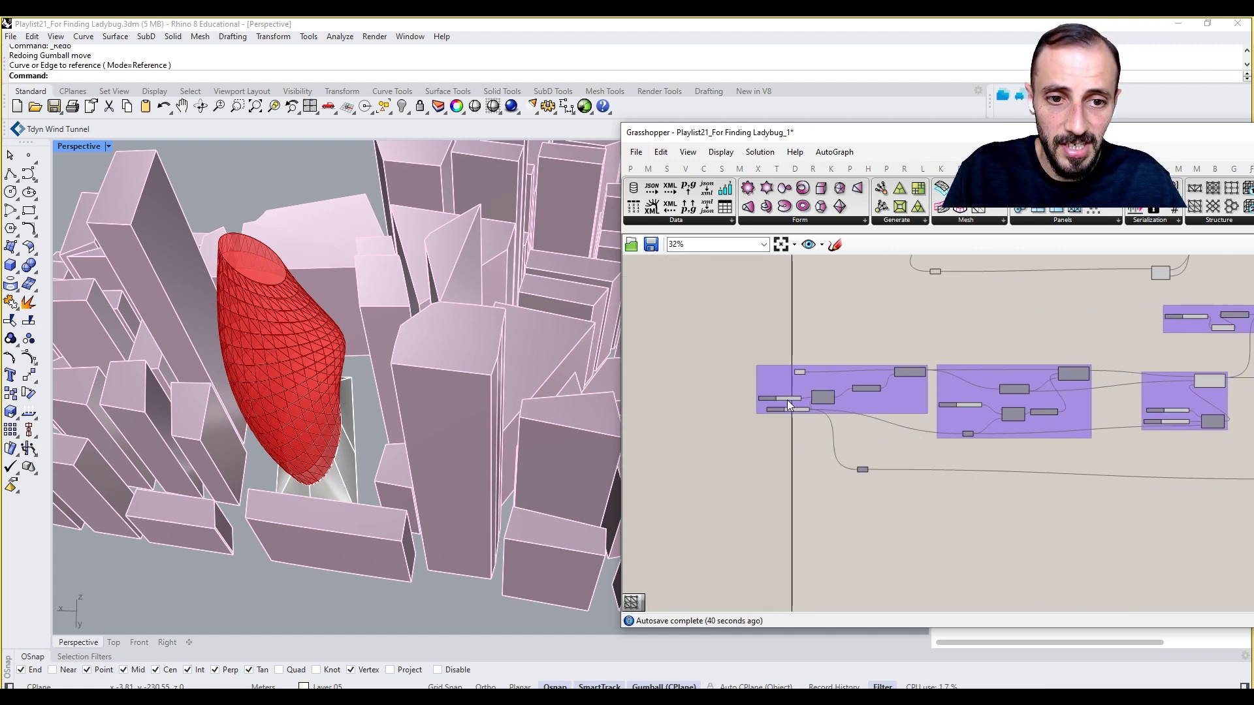
scroll(786, 400, up, 6)
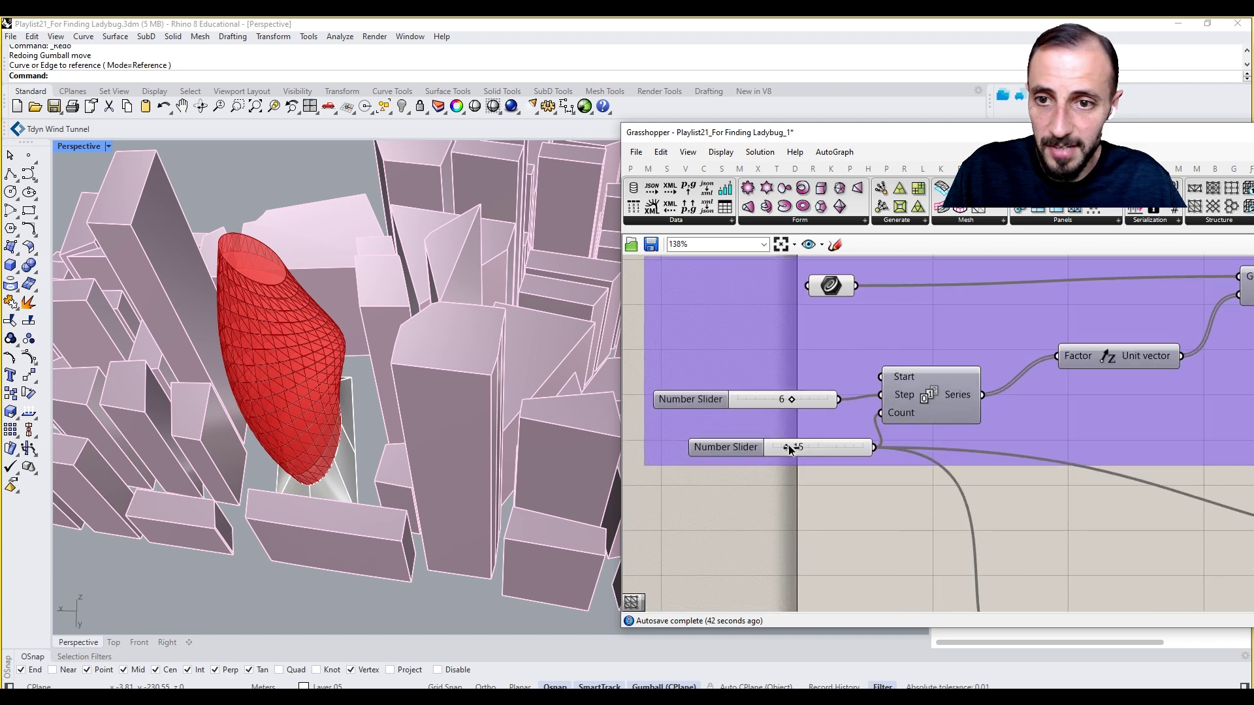
drag(787, 445, 787, 448)
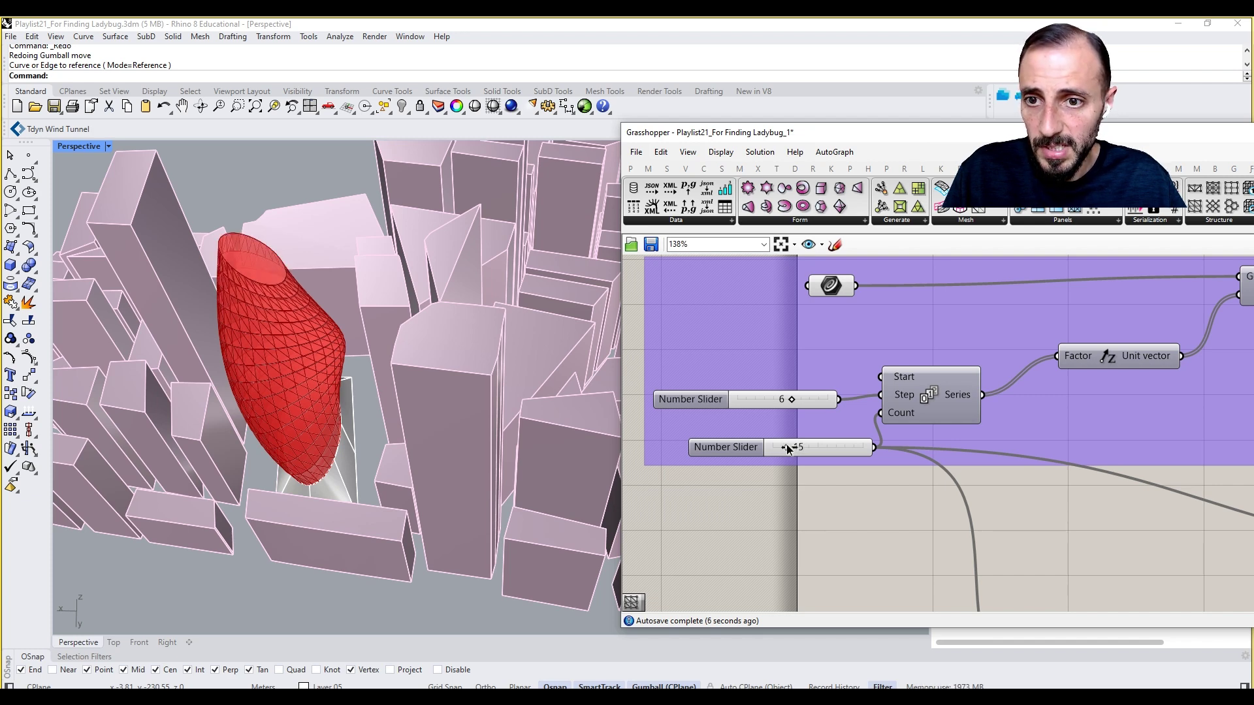
scroll(787, 448, down, 5)
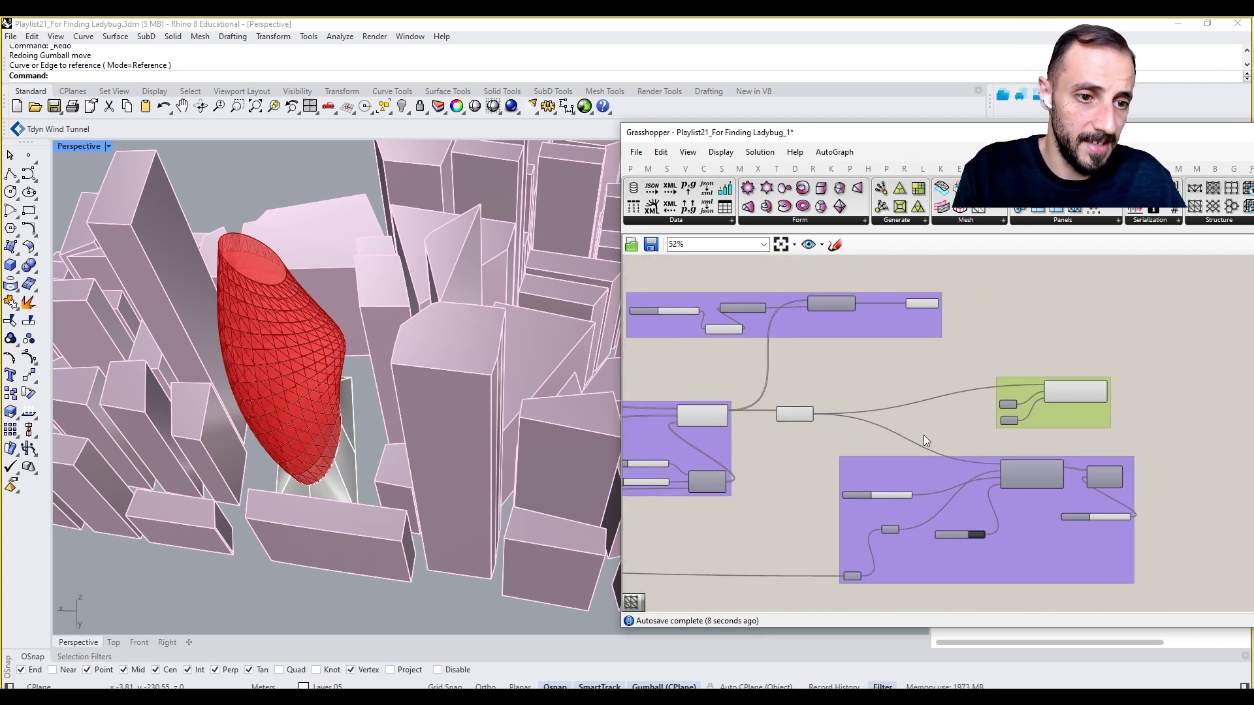
scroll(1007, 429, up, 3)
click(841, 389)
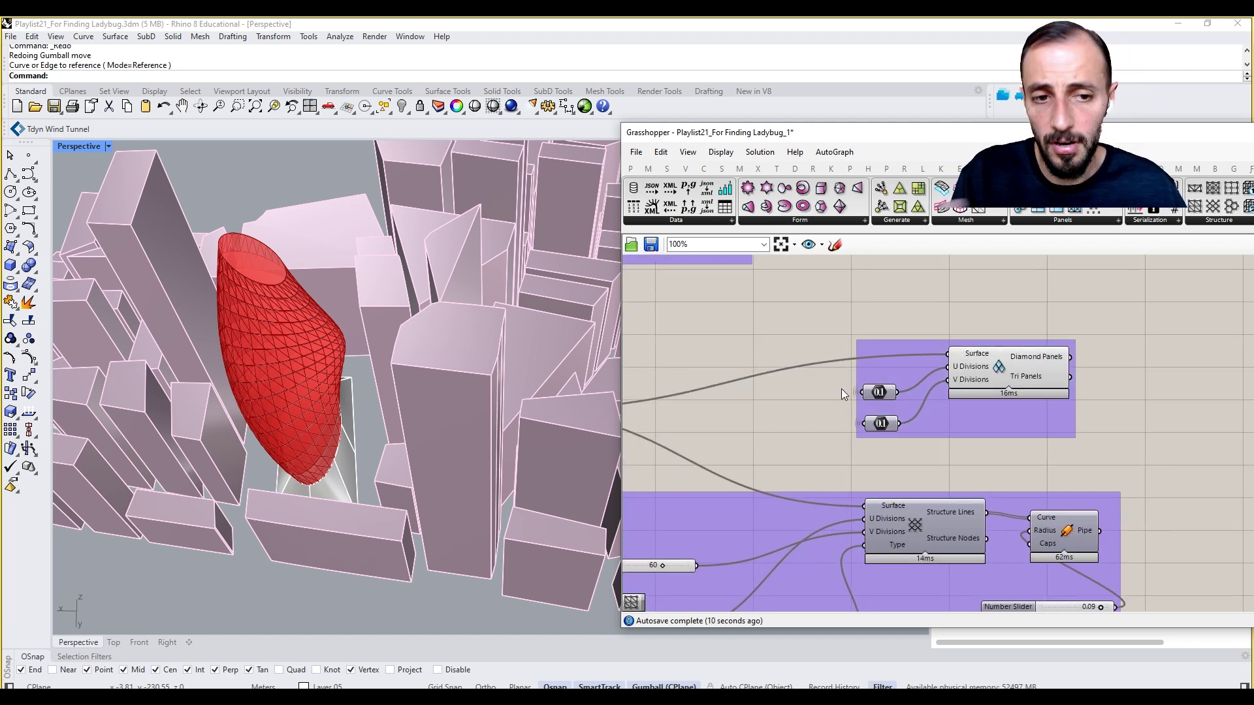
right_drag(937, 406, 959, 406)
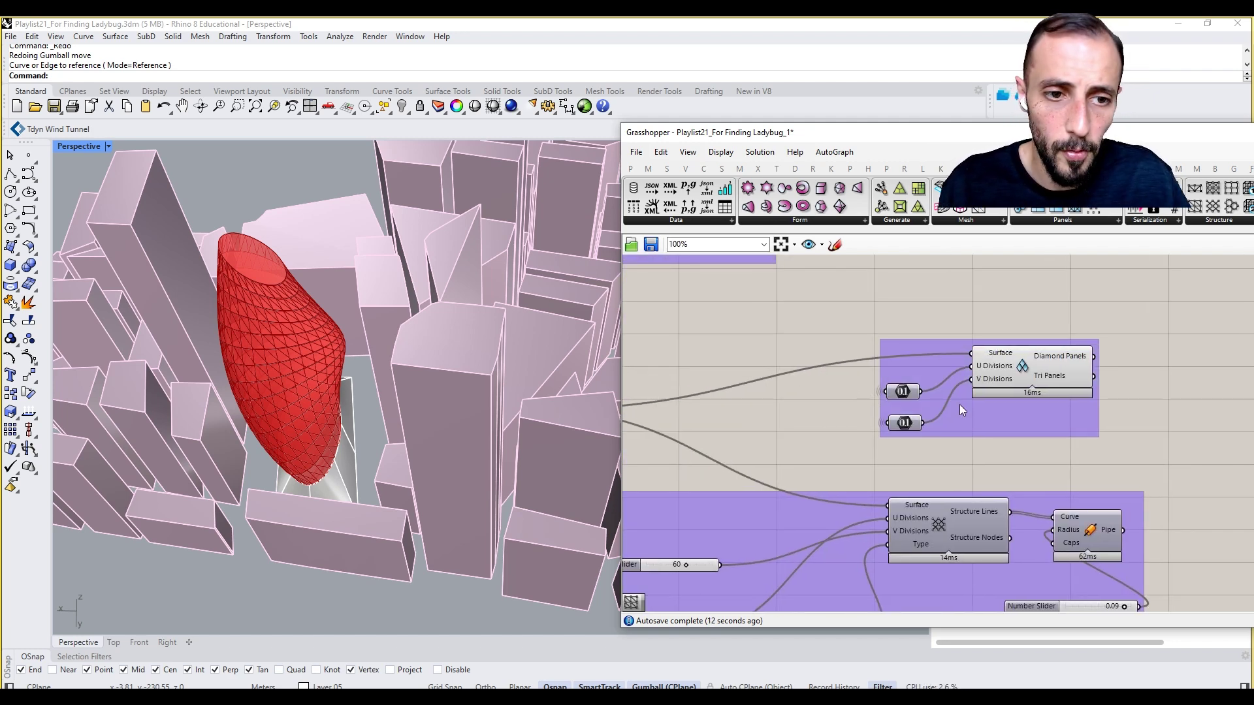